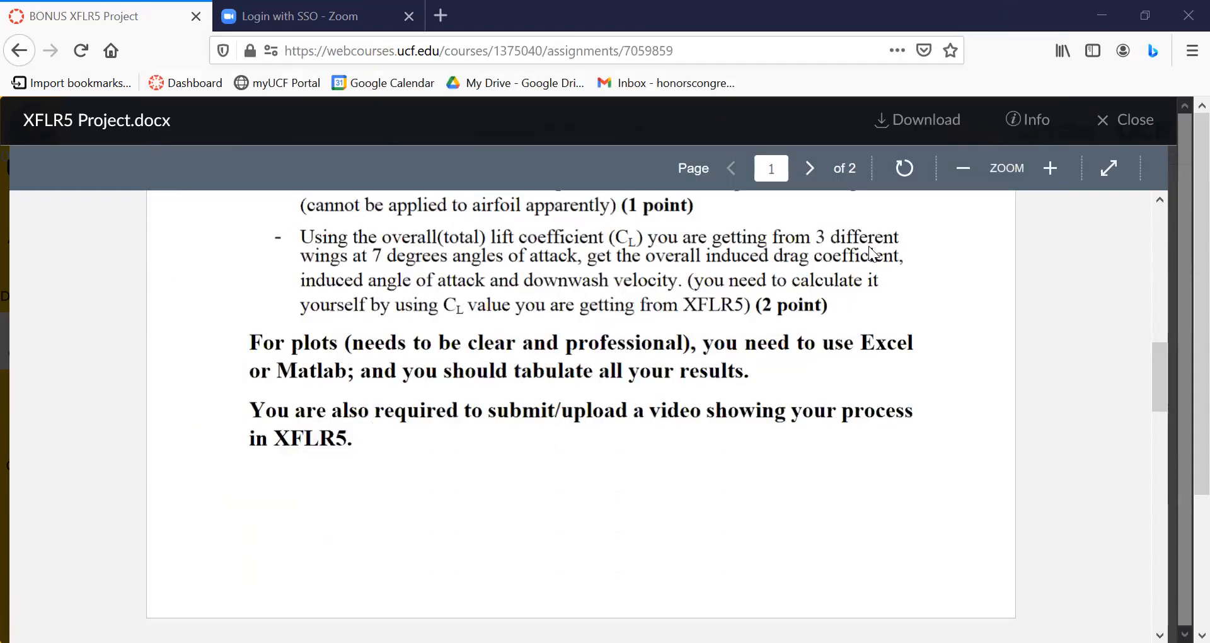
Step: Switch to XFLR5 and open the Direct Foil Design module
left_click(1013, 594)
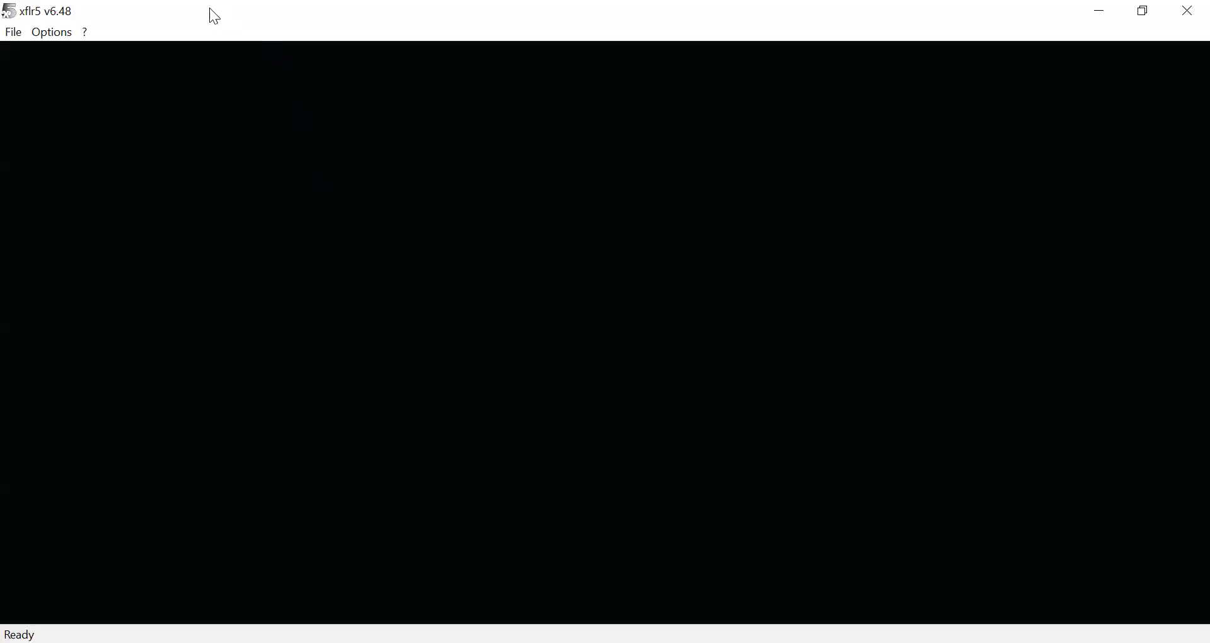
left_click(12, 39)
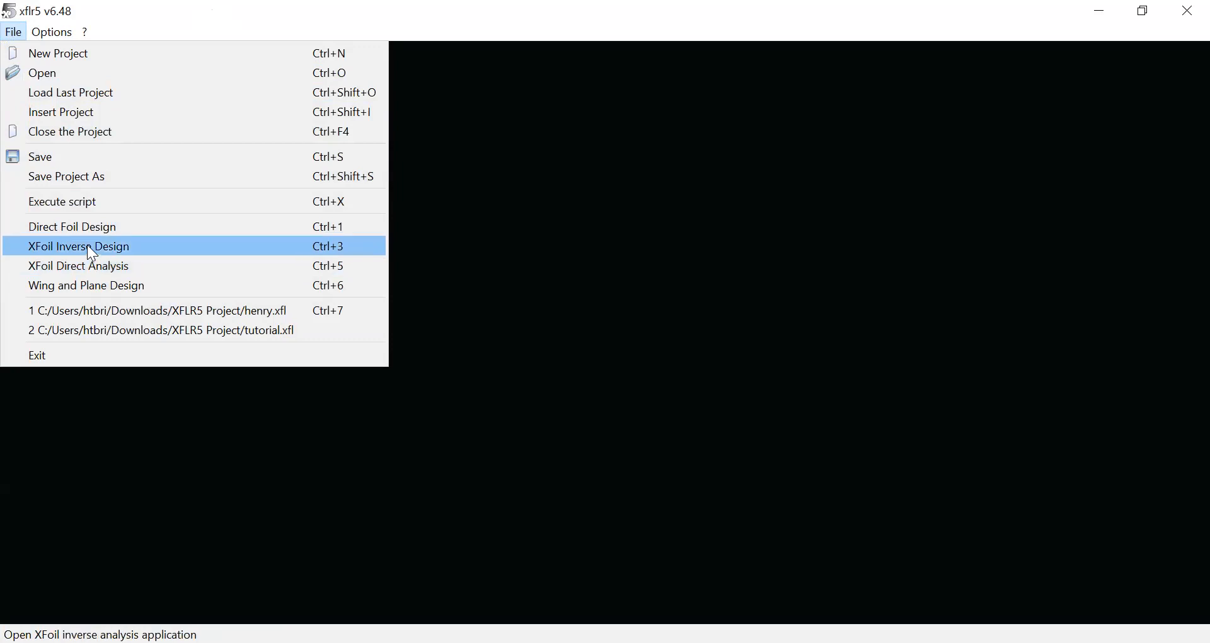
left_click(85, 228)
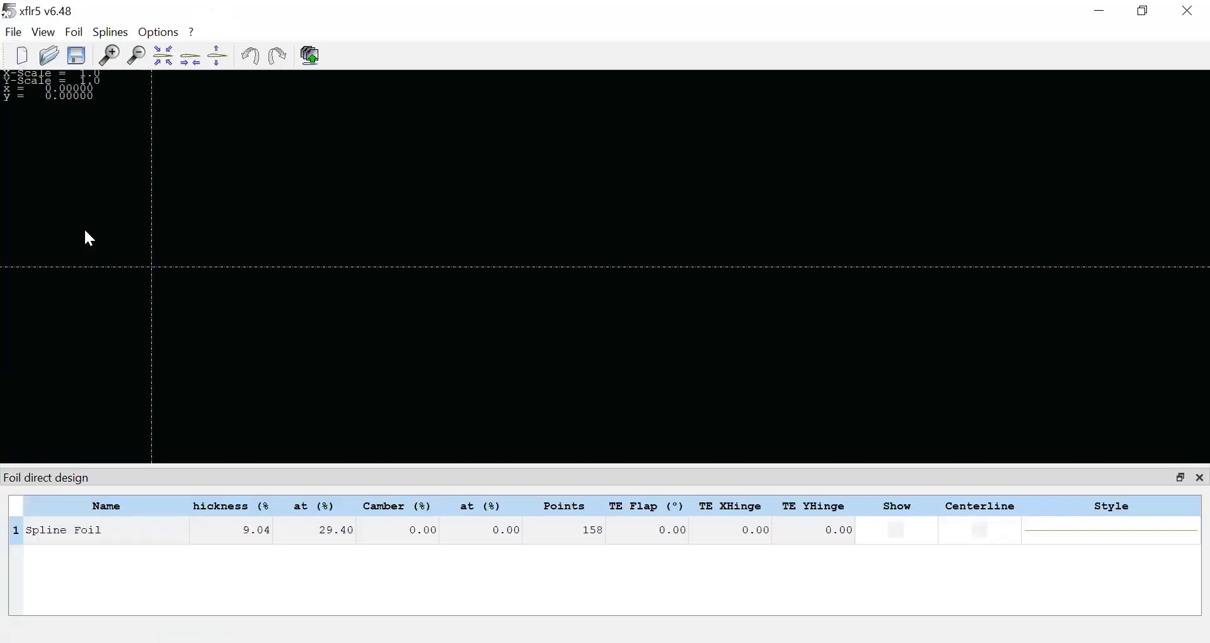
Step: Review the Clark Y airfoil coordinates in the clarky text file from the first point to the last
left_click(15, 35)
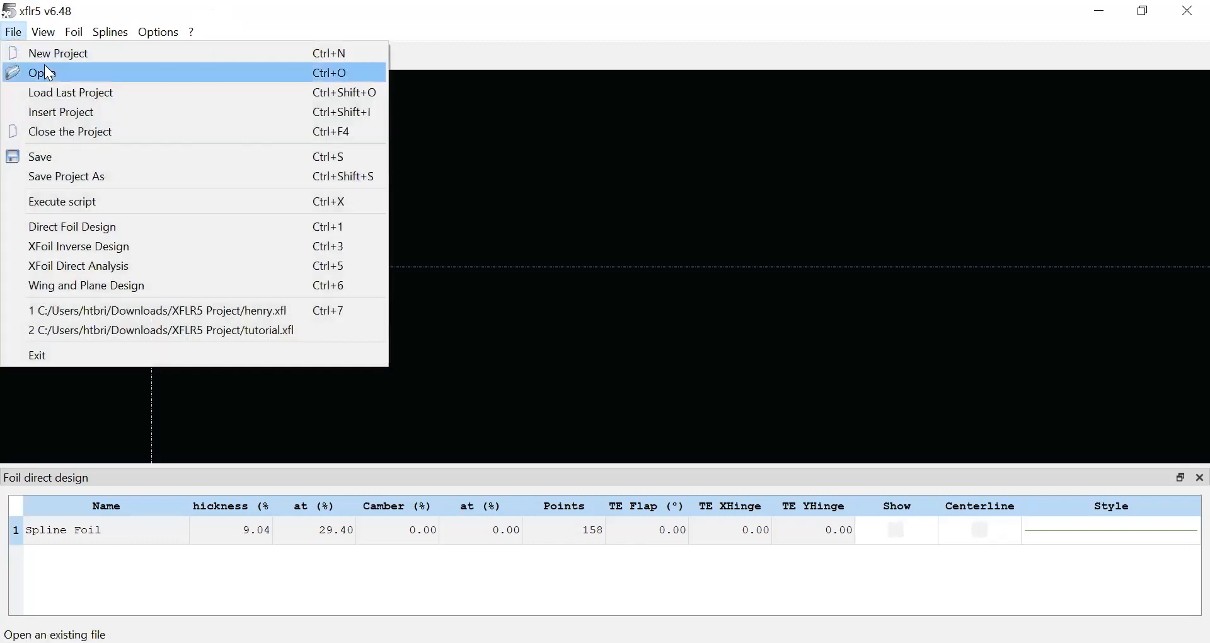
left_click(51, 77)
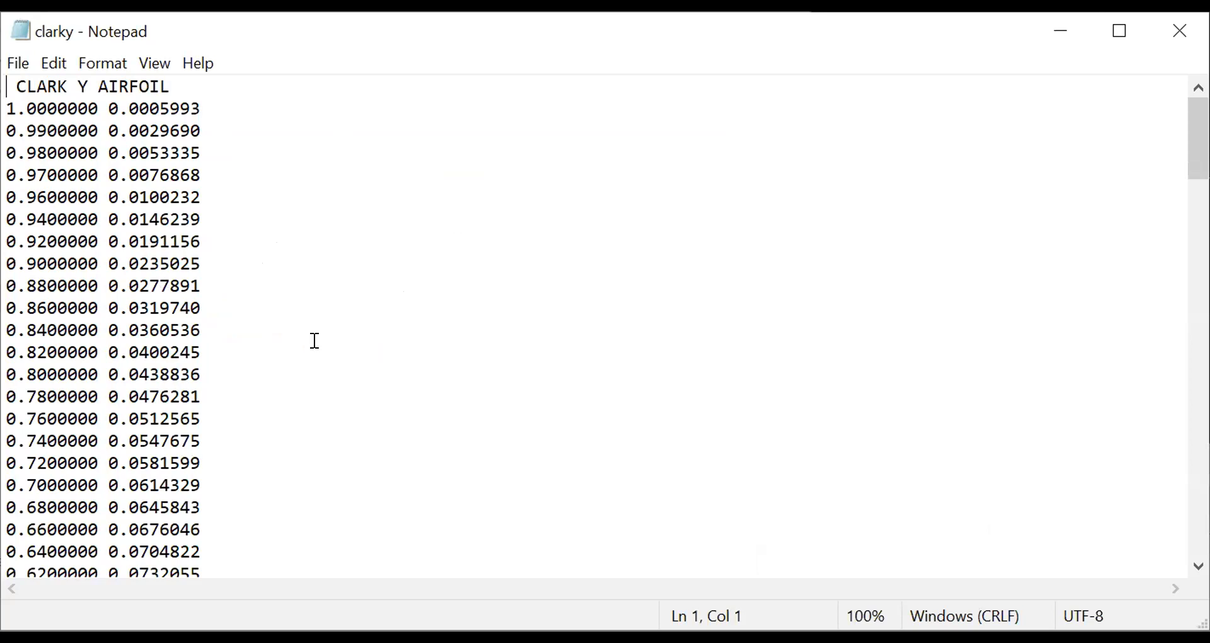
scroll(369, 369, "down", 19)
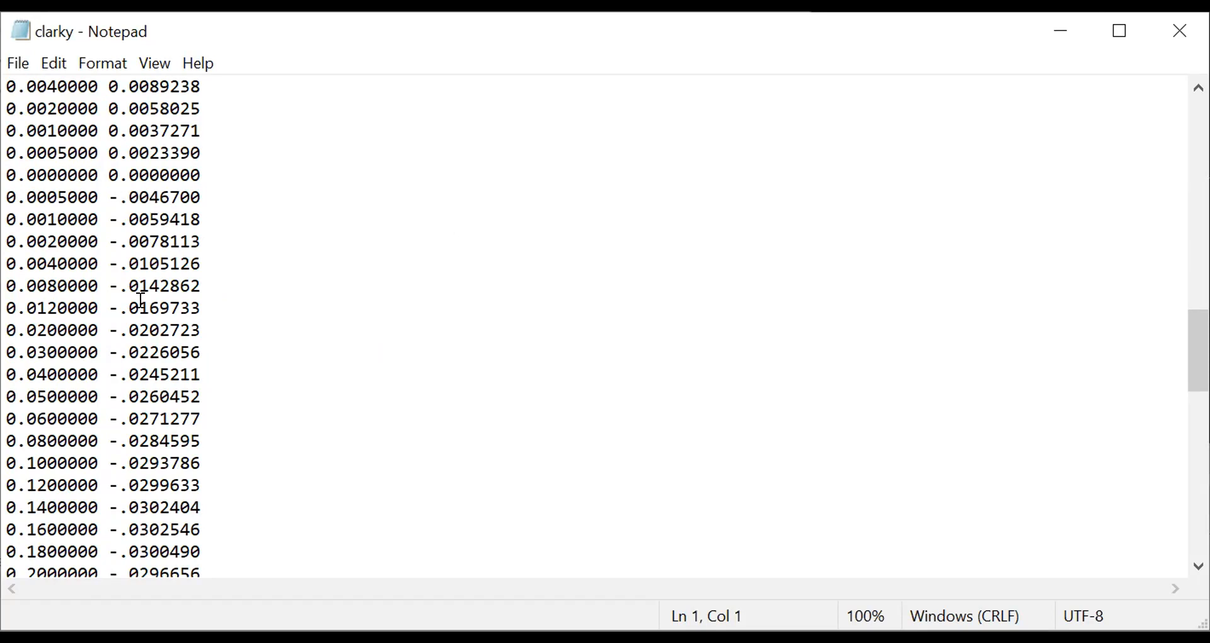
scroll(193, 479, "down", 15)
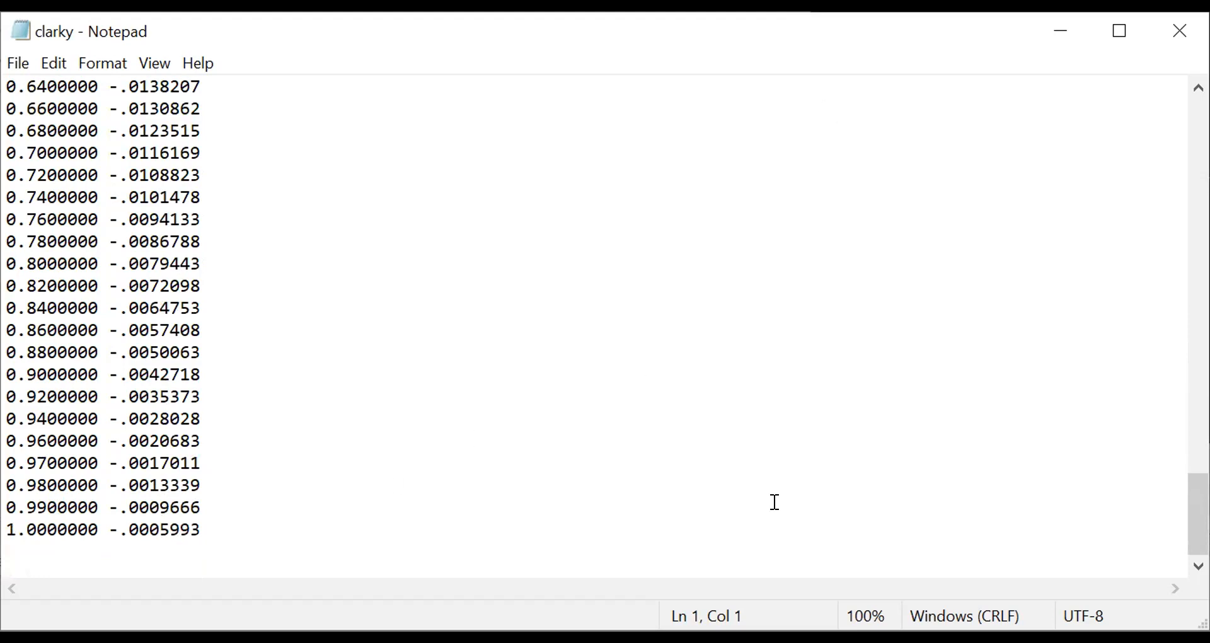
scroll(775, 501, "up", 20)
scroll(775, 502, "up", 10)
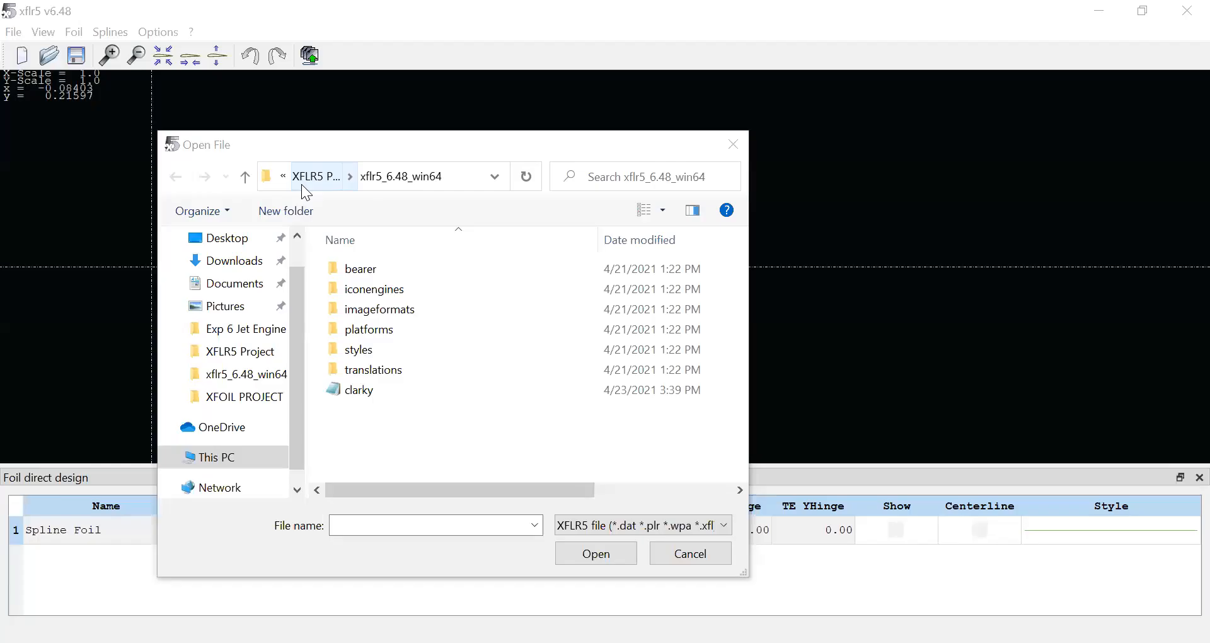
left_click(733, 155)
Step: Load the clarky coordinate file into Direct Foil Design
left_click(15, 33)
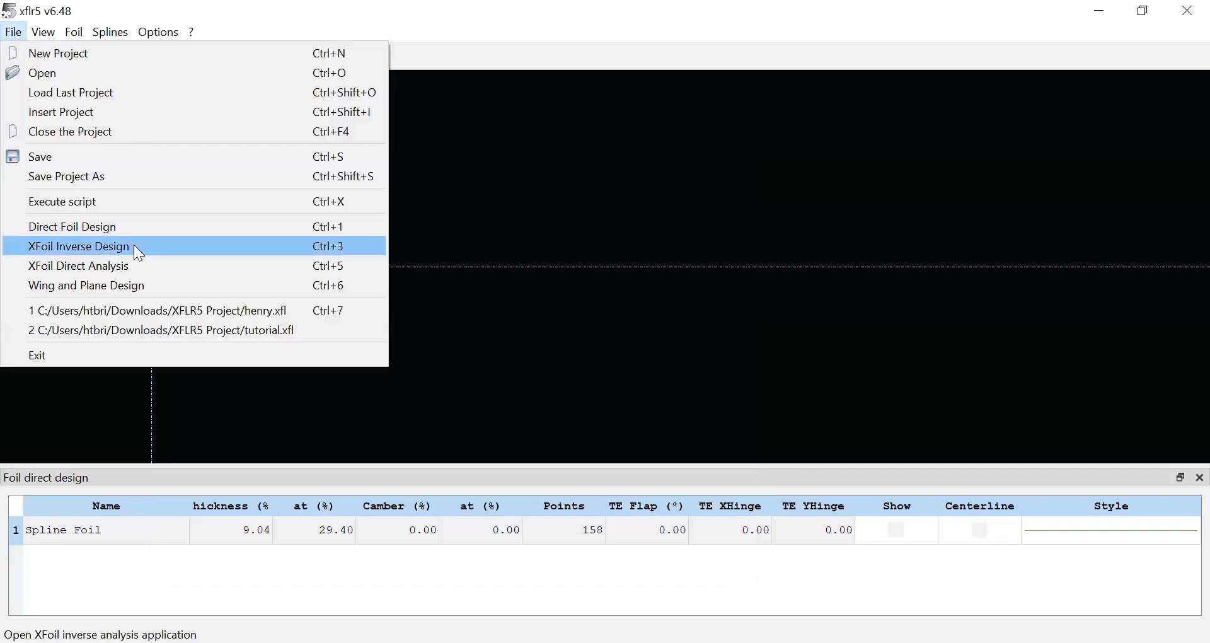
left_click(68, 73)
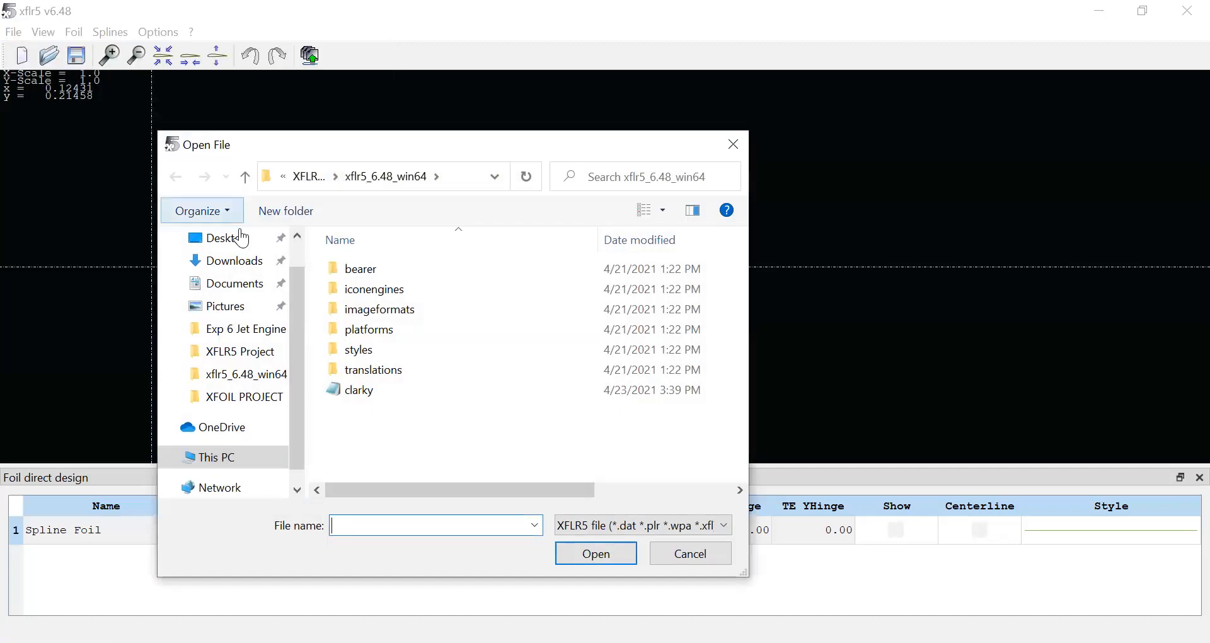
left_click(371, 389)
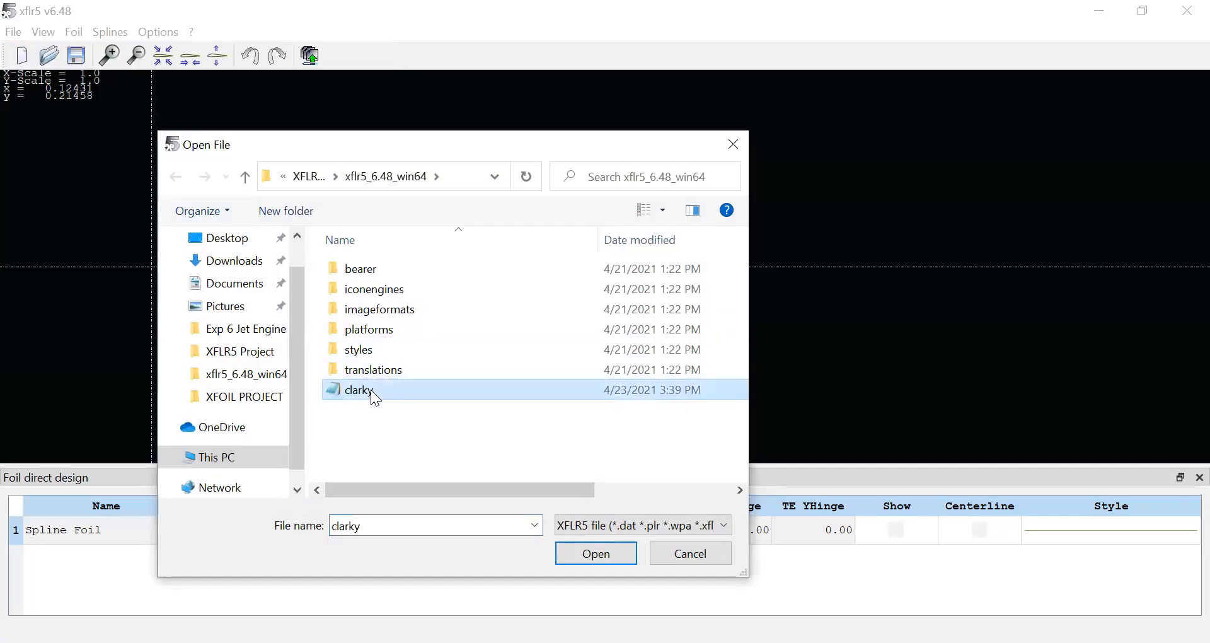
left_click(597, 554)
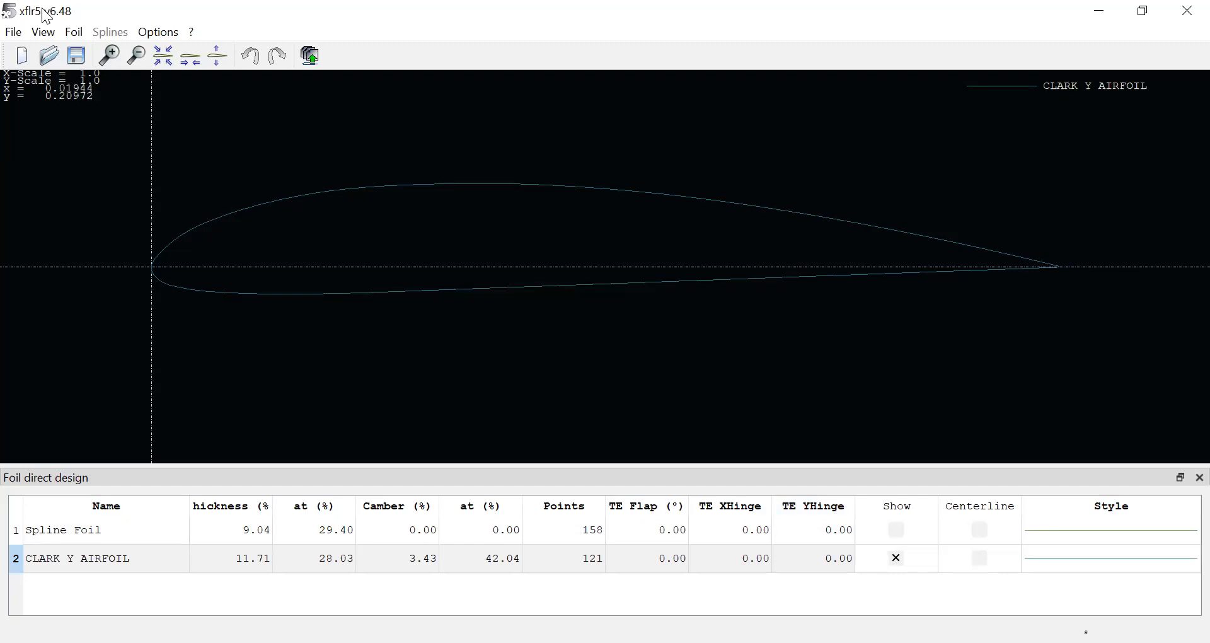
left_click(73, 32)
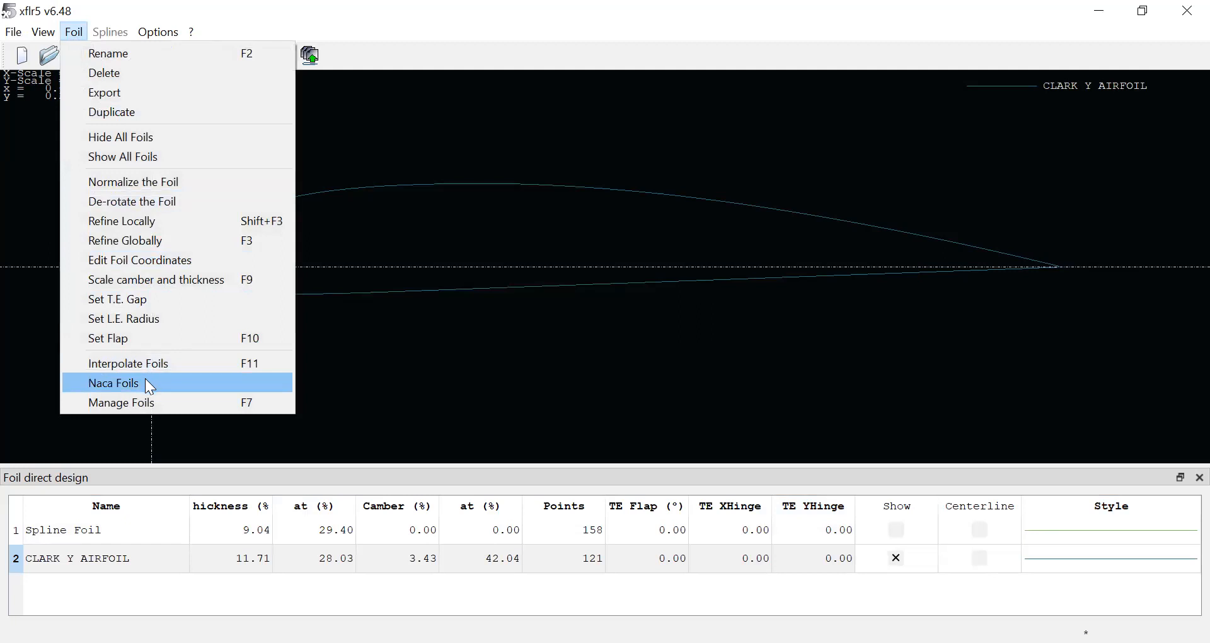
left_click(78, 34)
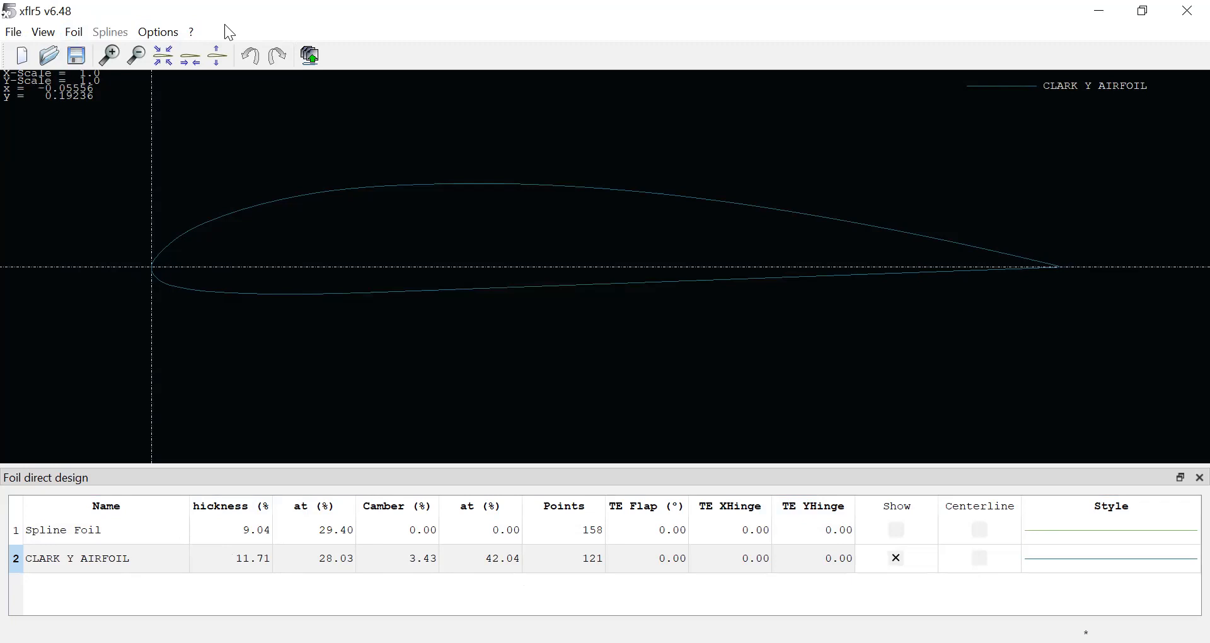
Step: In XFoil Direct Analysis, define a Type 1 analysis of the Clark Y airfoil at Reynolds 1,000,000 and run it from -5° to 20° in 1° increments
left_click(14, 32)
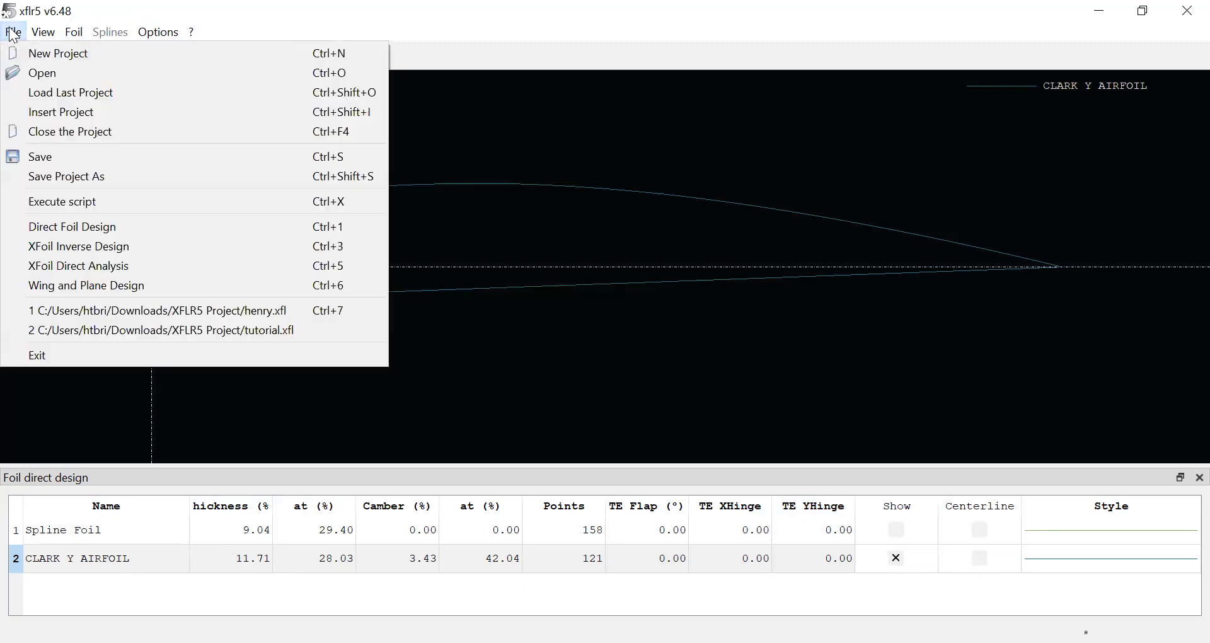
left_click(140, 265)
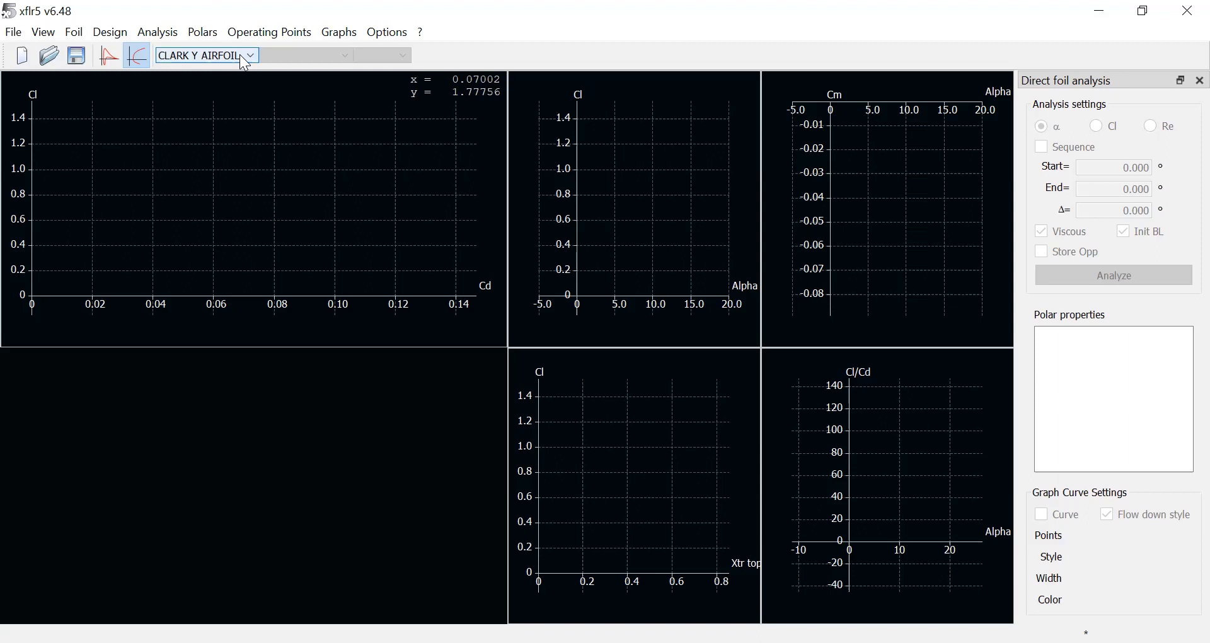
left_click(165, 32)
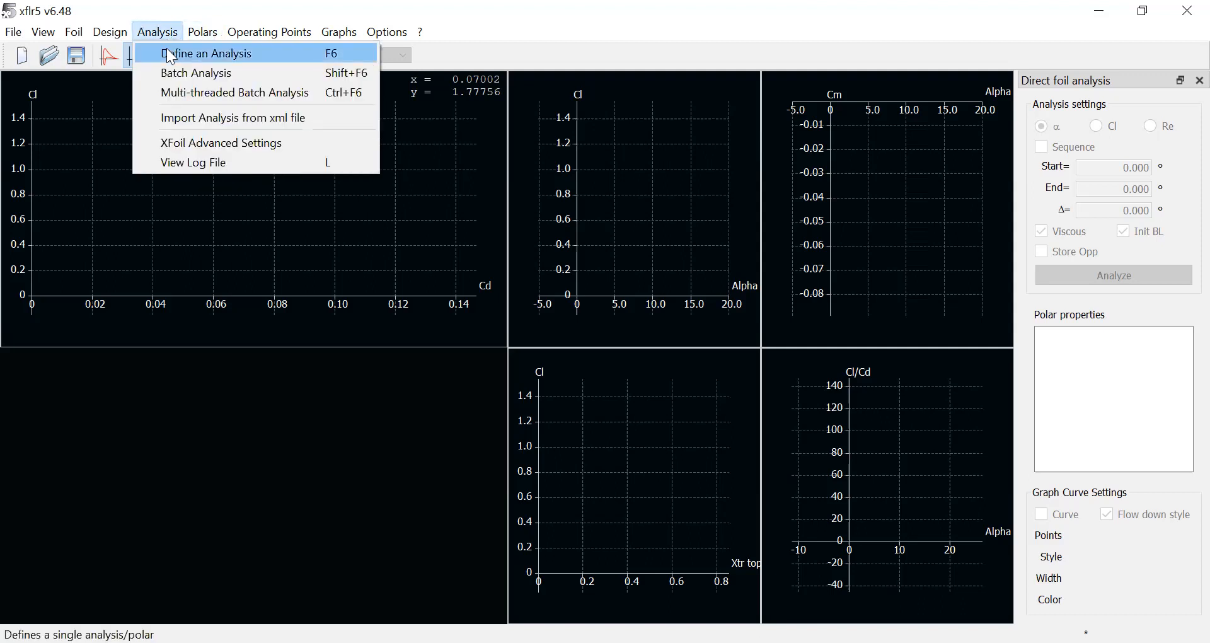
left_click(171, 56)
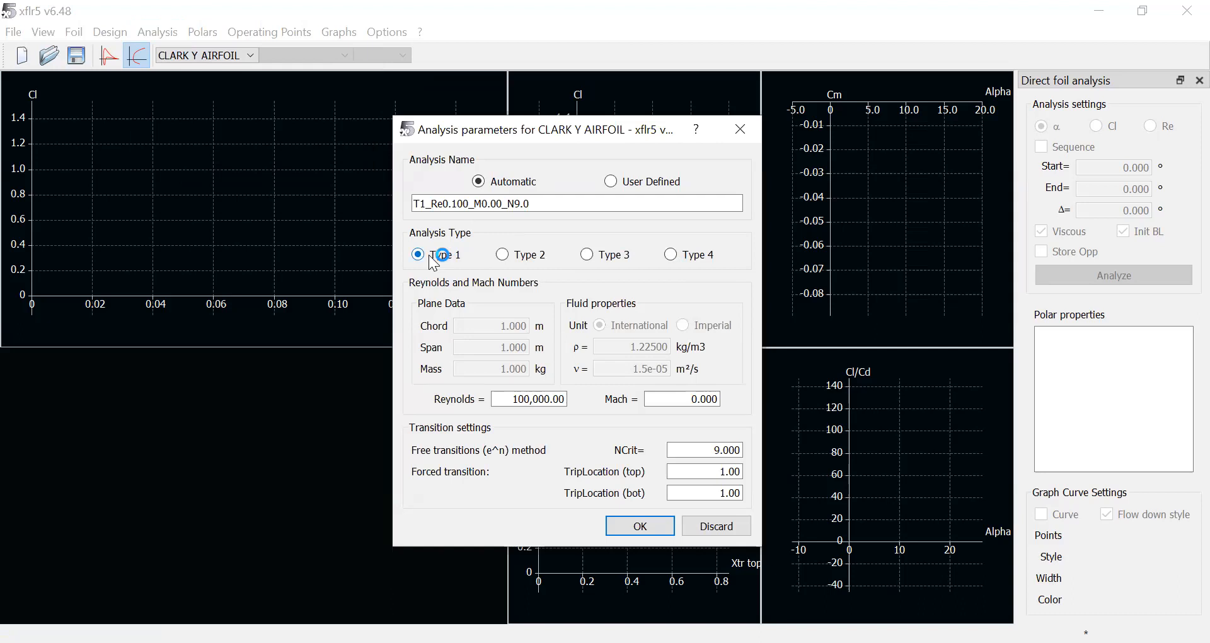
triple_click(539, 399)
type("1000000")
left_click(636, 524)
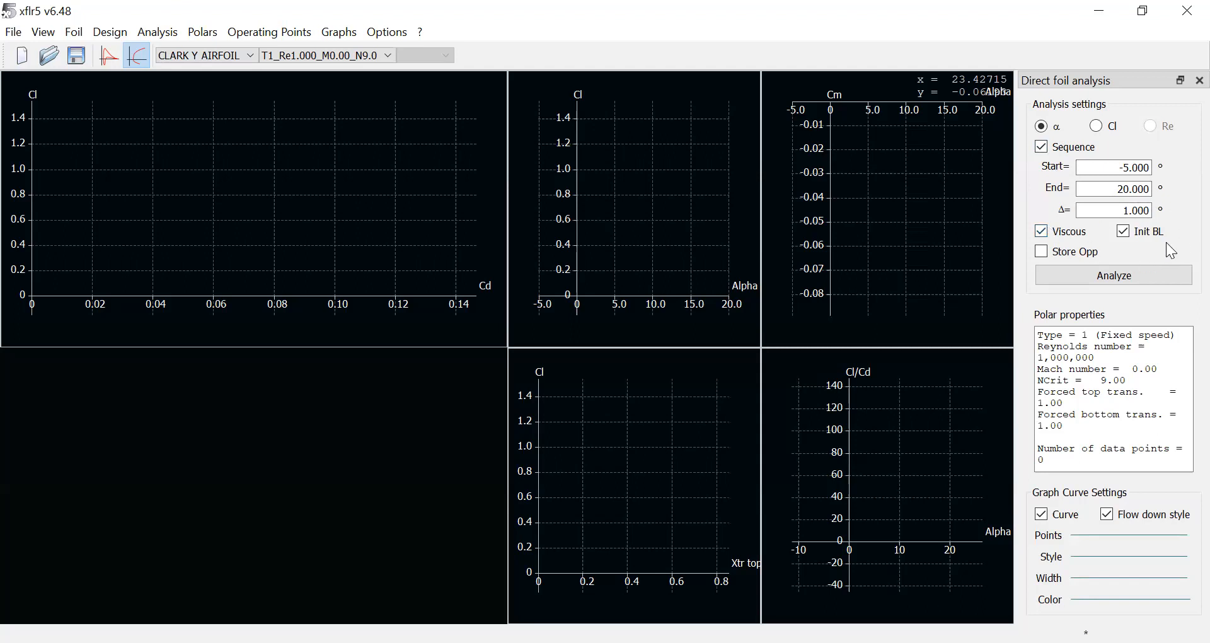
left_click(1105, 277)
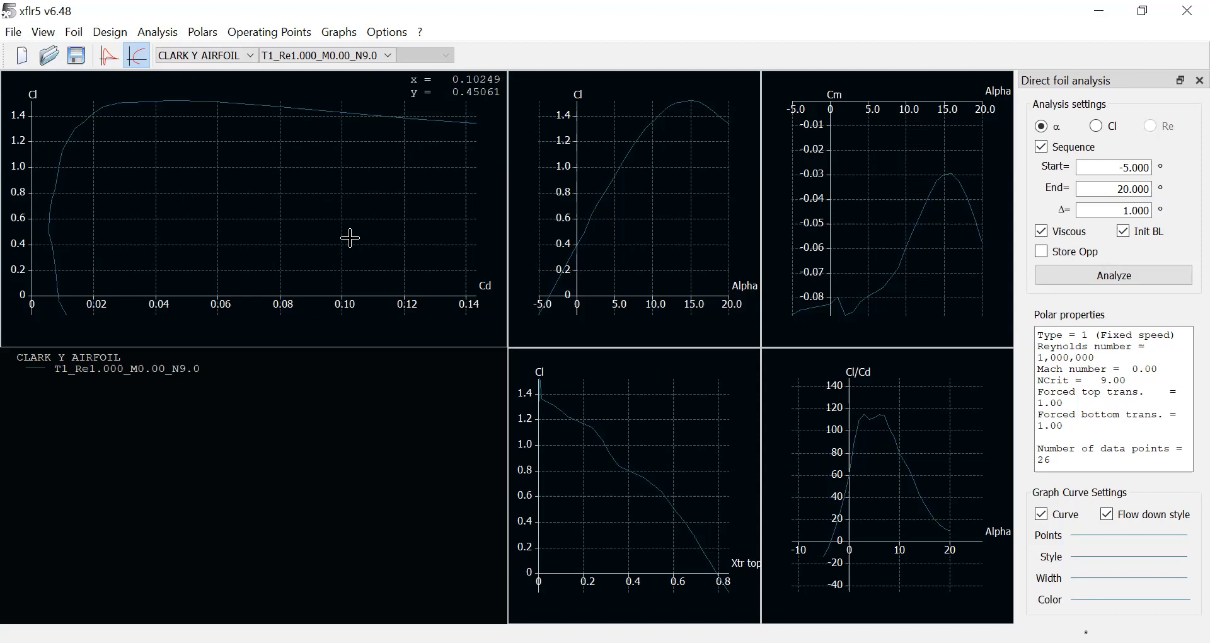
Step: Examine the Clark Y polar graphs one at a time: Cl–Cd, Cl–Alpha, Cm–Alpha, Cl–Xtr top and Cl/Cd–Alpha
key("1")
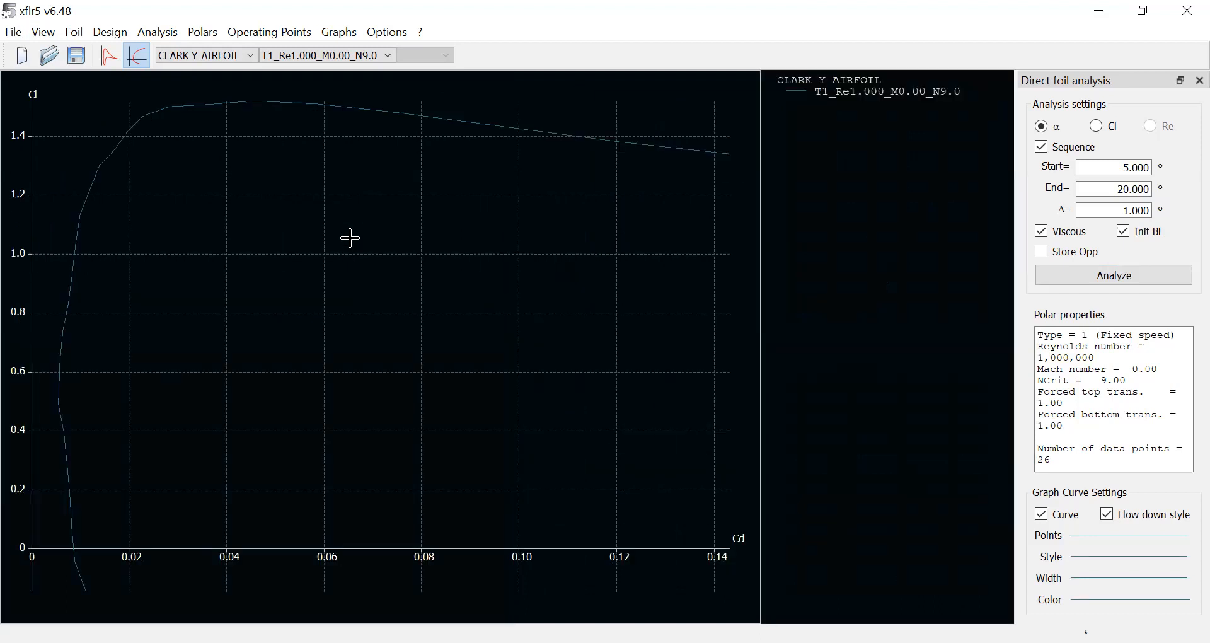
key("2")
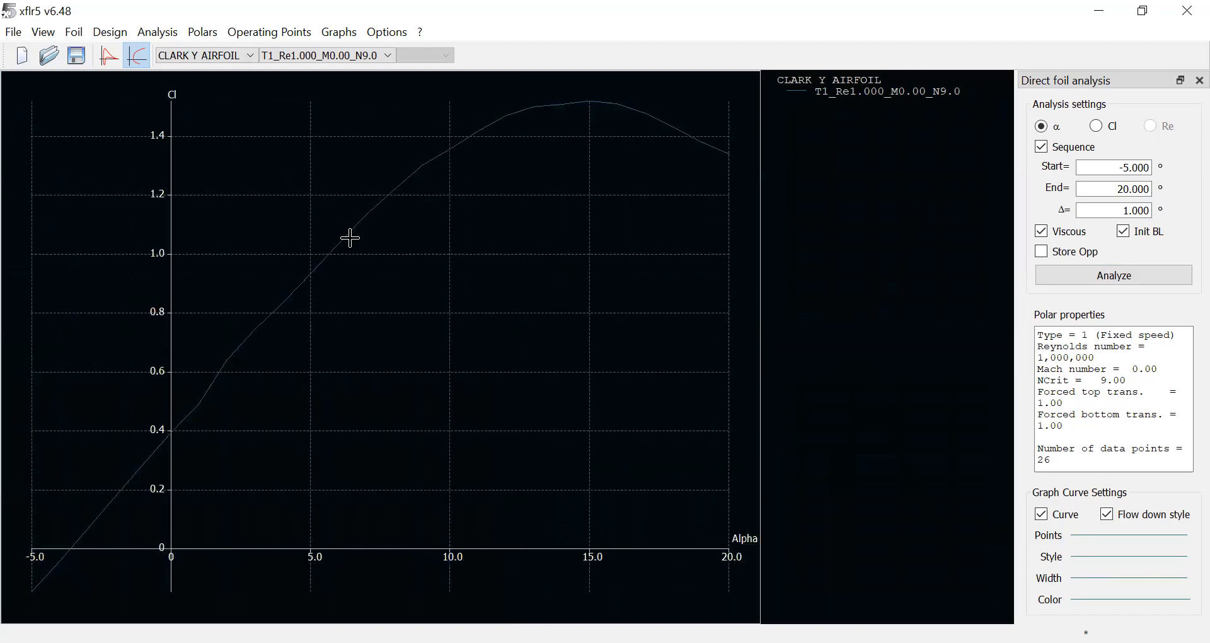
key("3")
key("4")
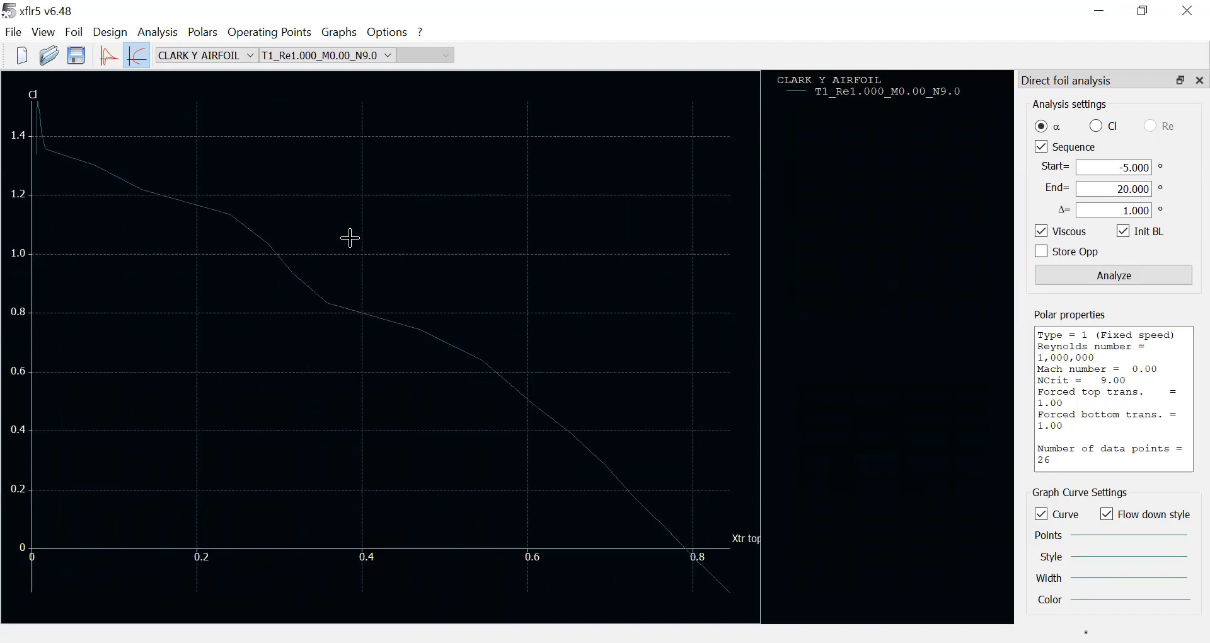
key("5")
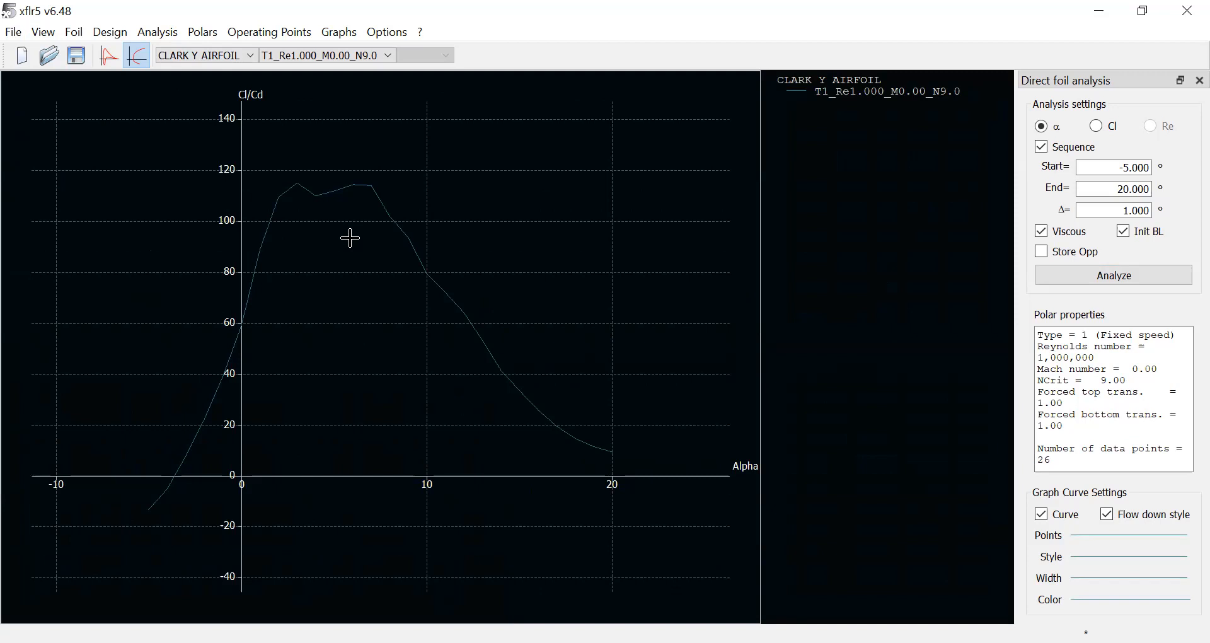
key("a")
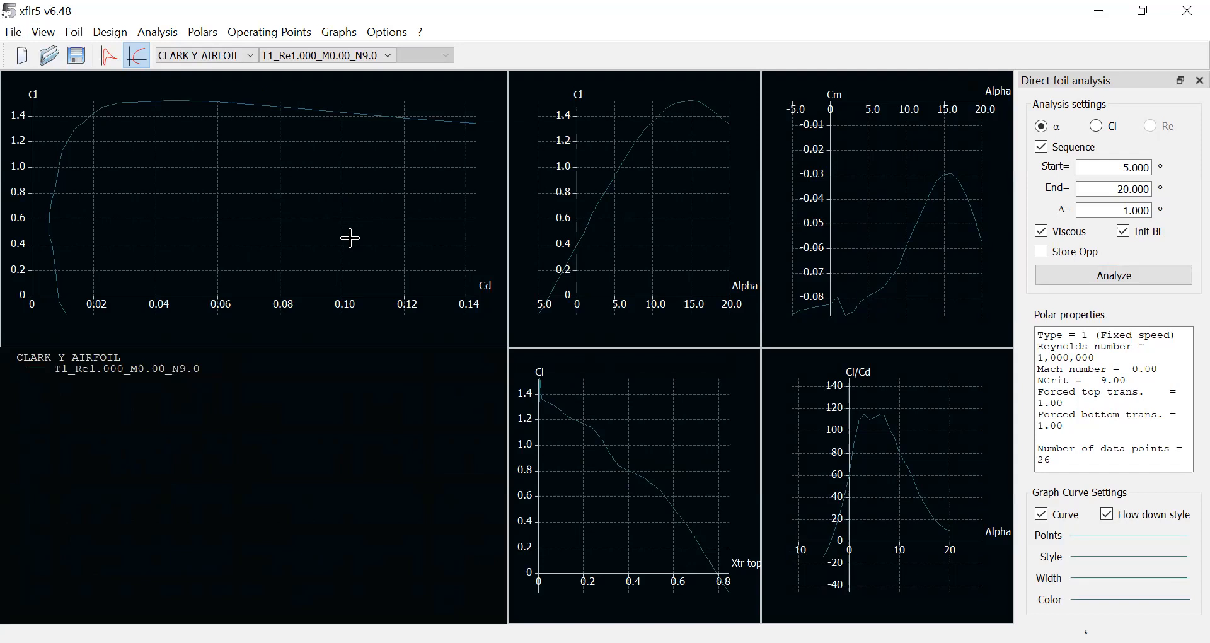
key("1")
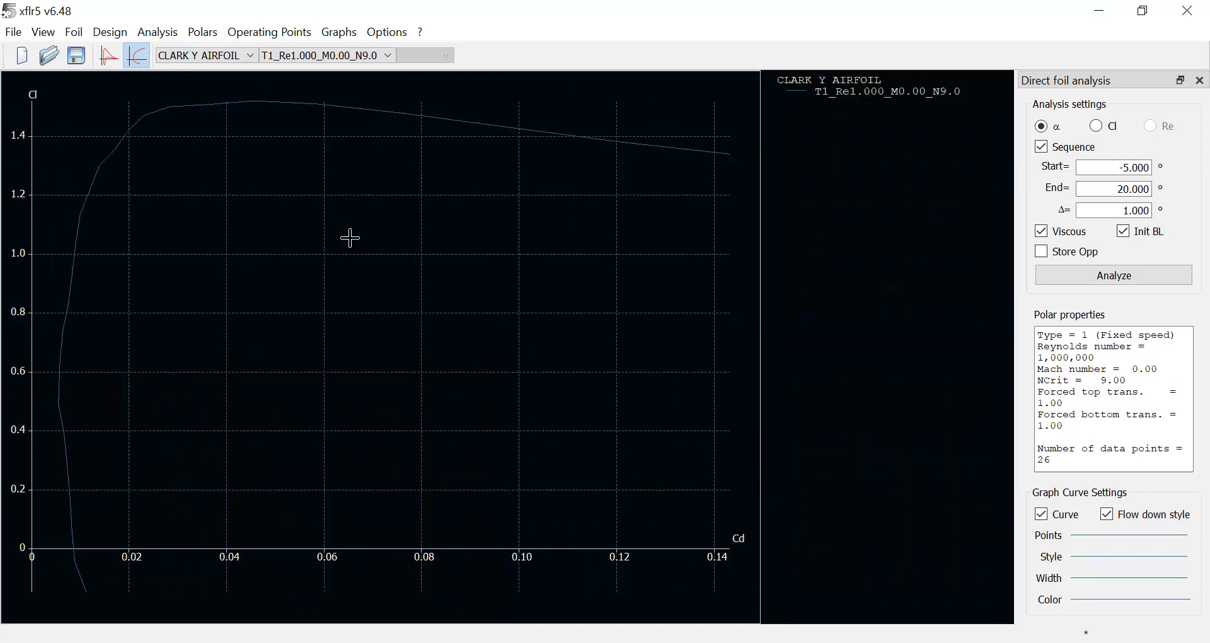
key("2")
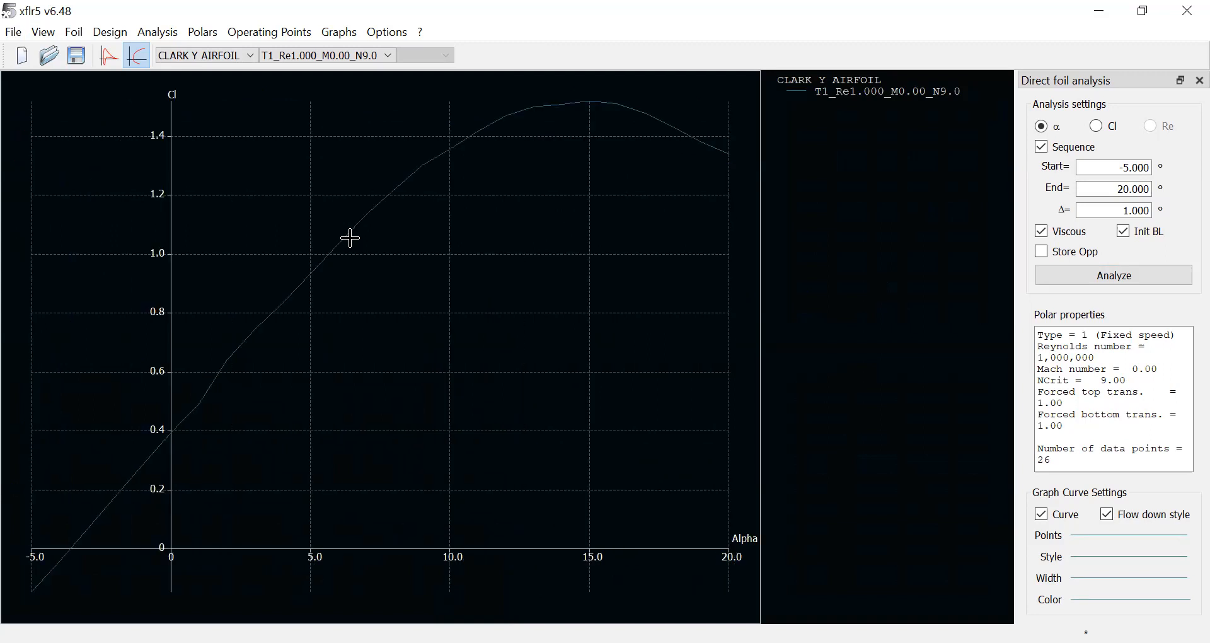
key("3")
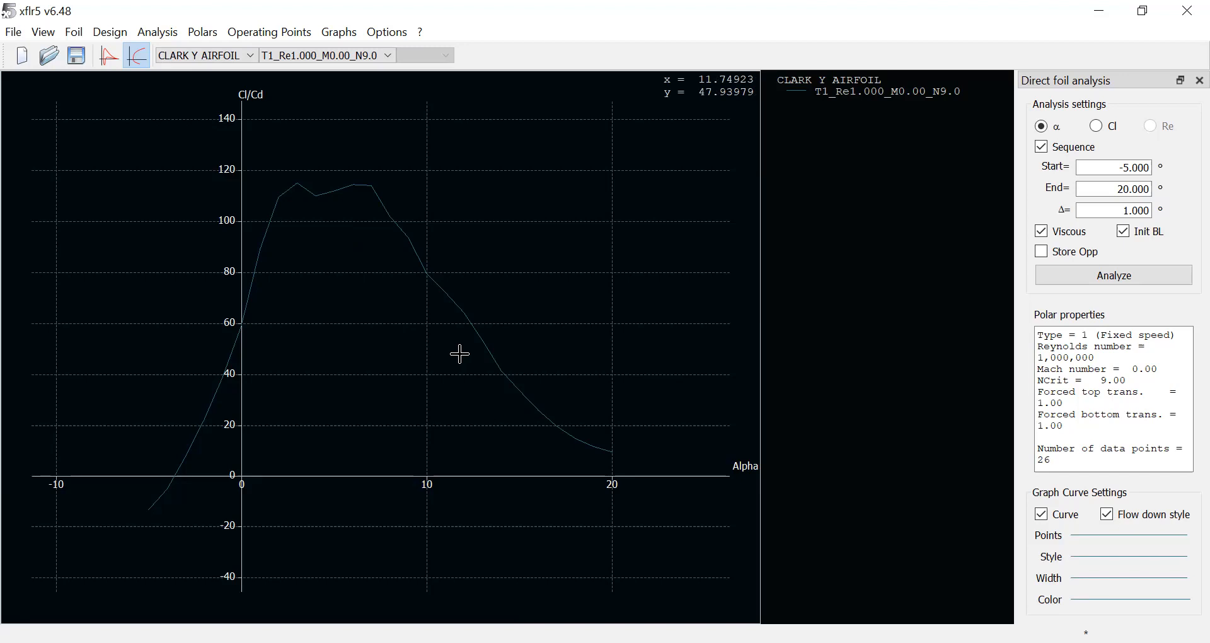
Step: Open the CSV export for the Cl/Cd–Alpha graph, look through the existing files in the XFLR5 Project folder, and cancel the export
right_click(355, 310)
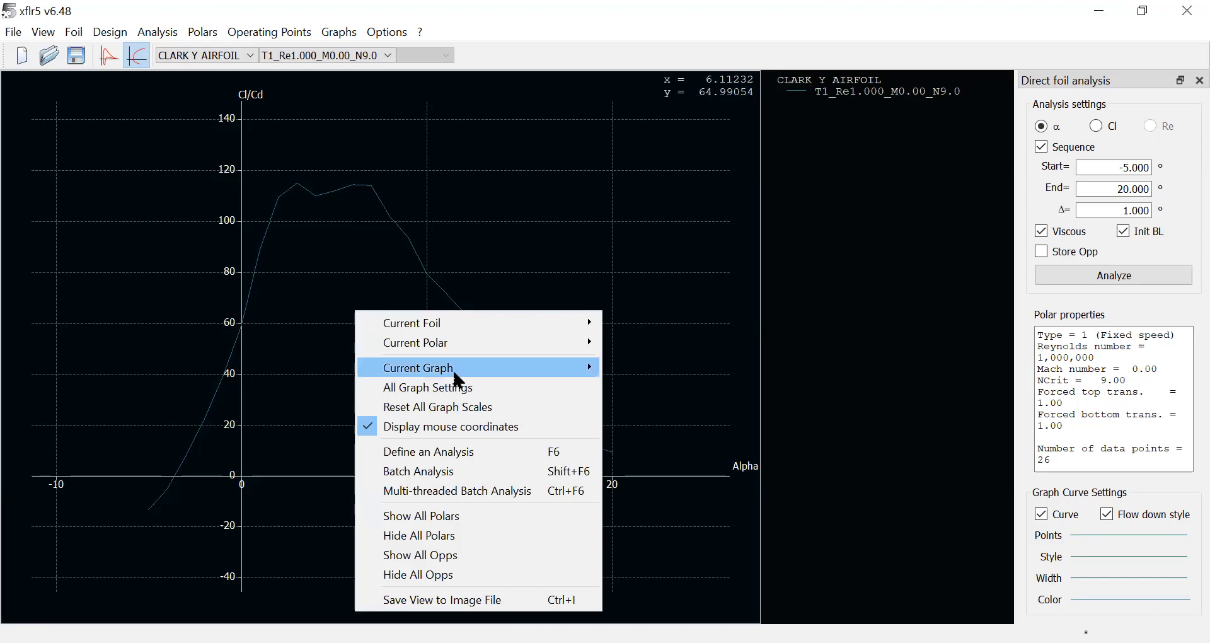
mouse_move(454, 372)
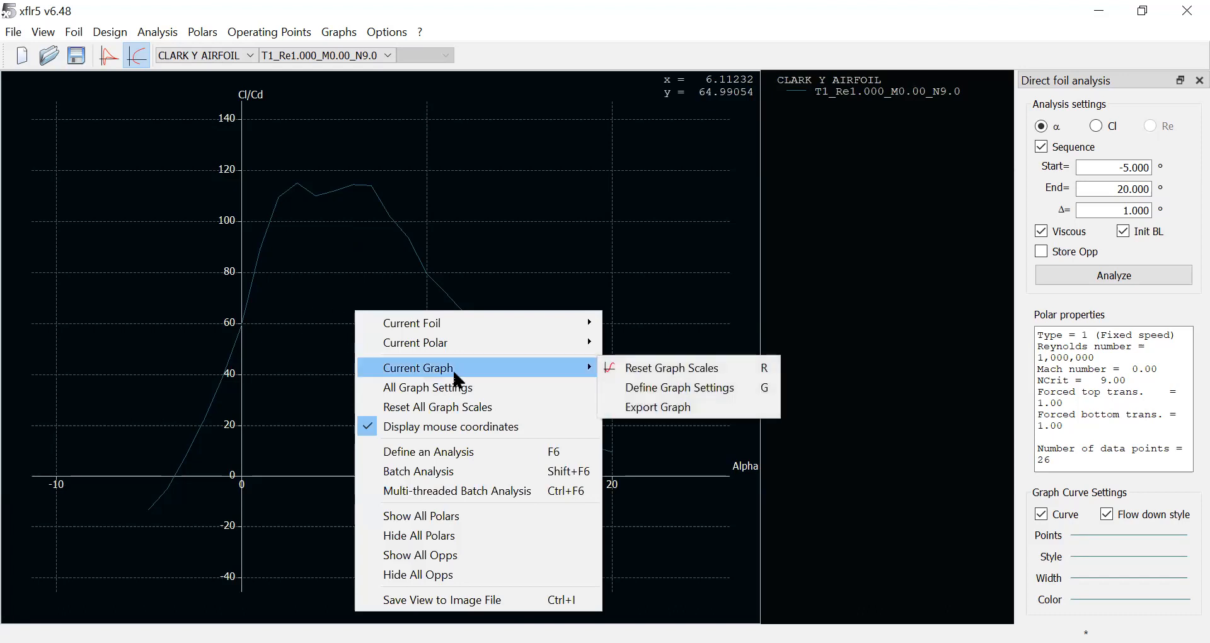
left_click(666, 408)
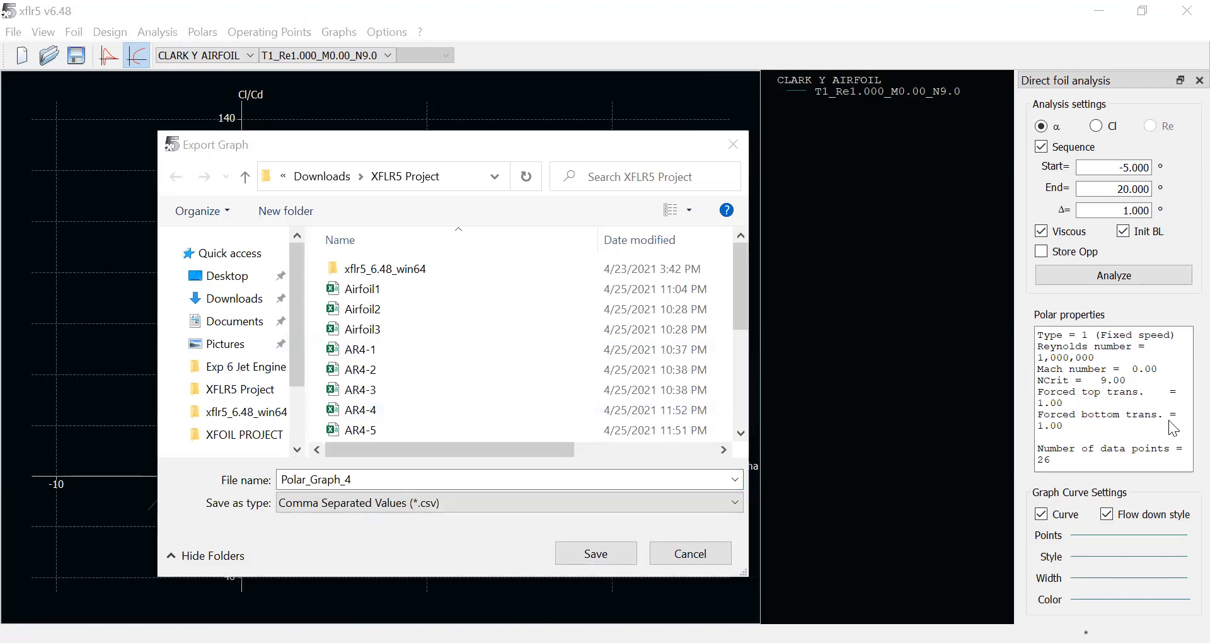
left_click(1144, 493)
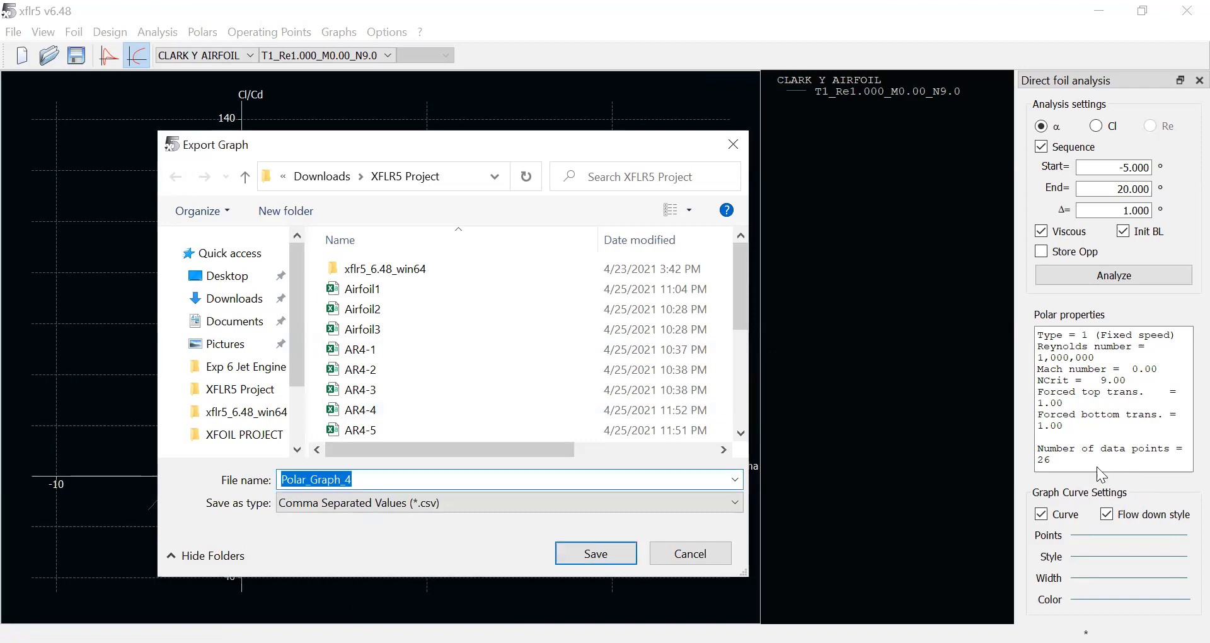
left_click(1097, 467)
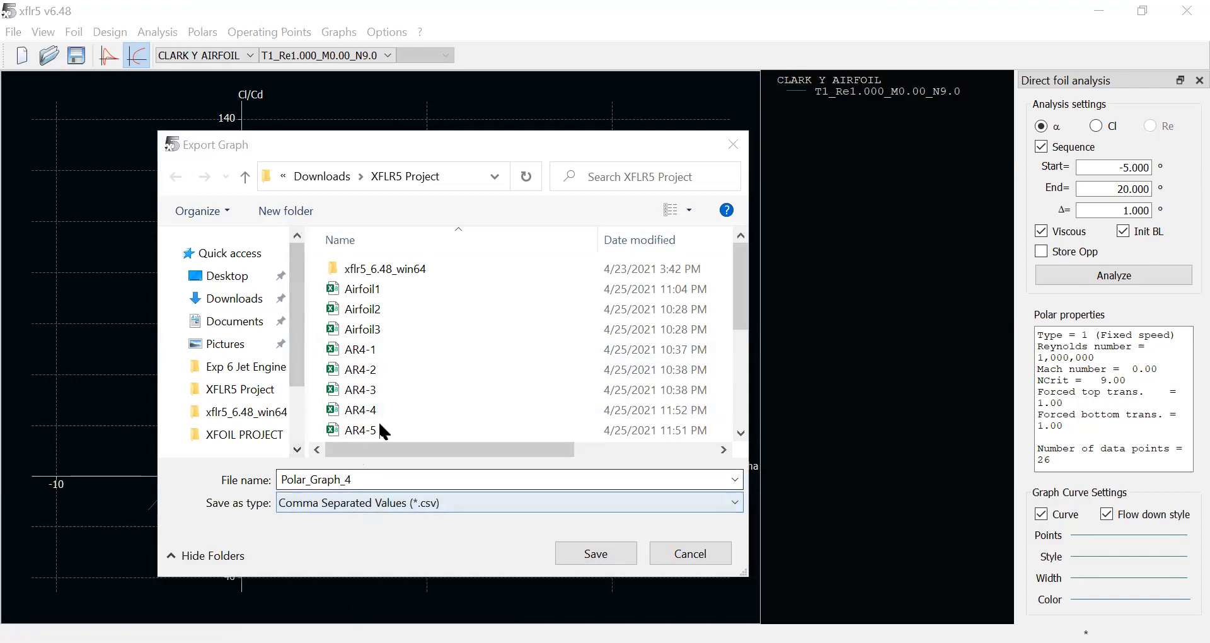
scroll(415, 360, "down", 5)
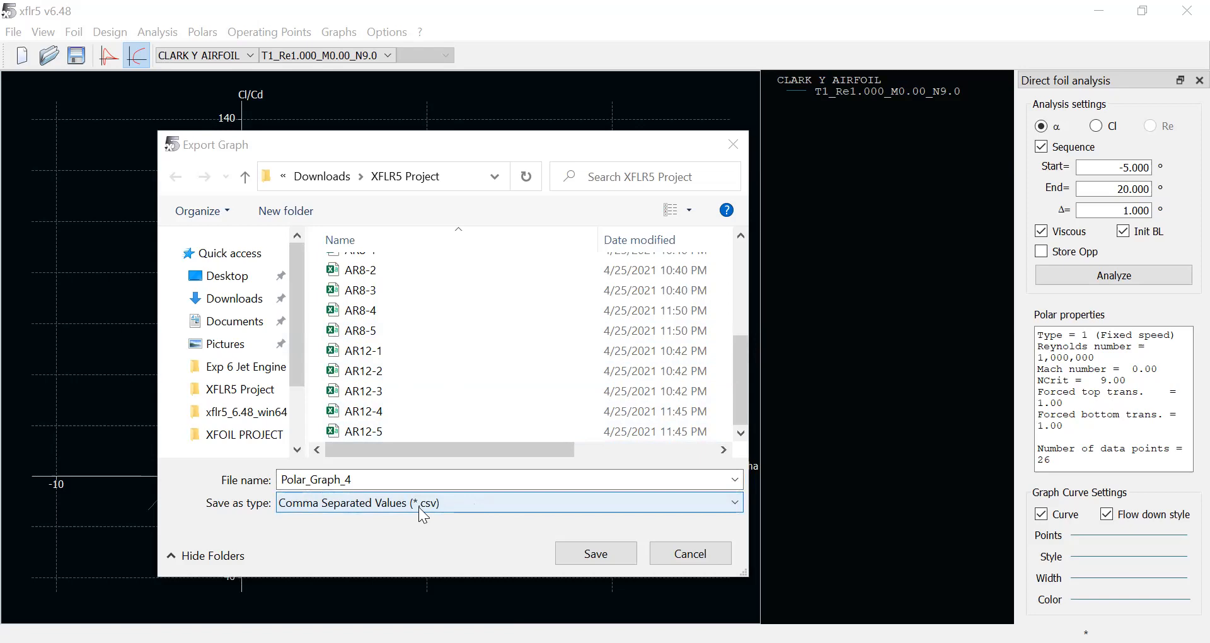
left_click(684, 553)
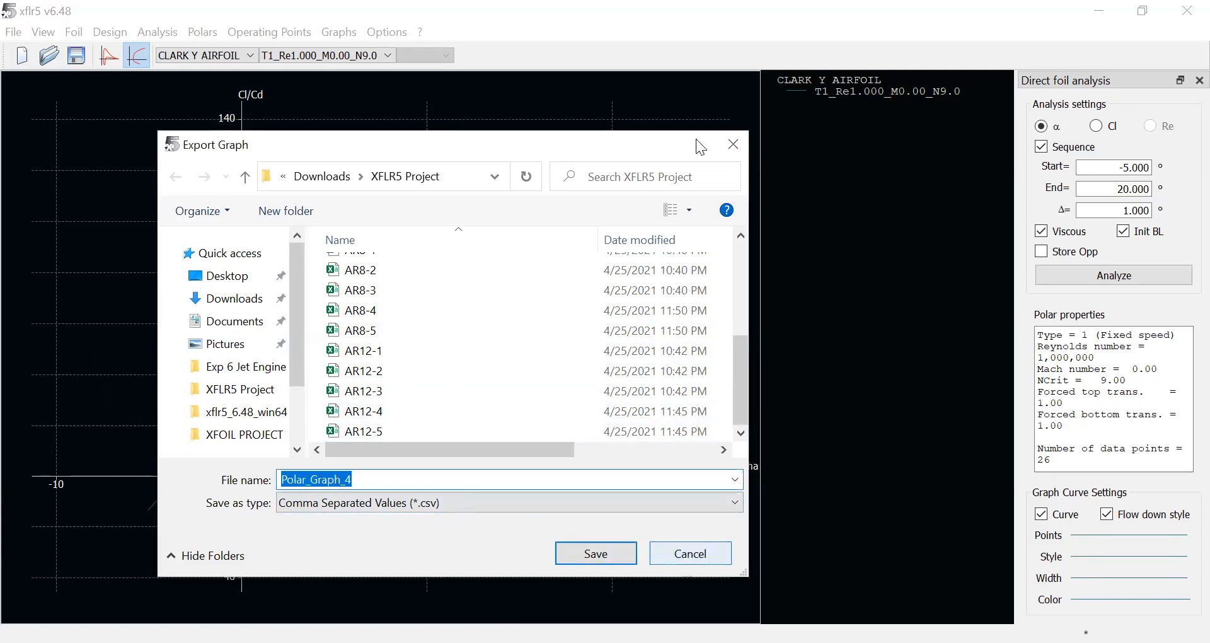
Step: Close the graph export and look through the Cd, Cl, Alpha and Cl/Cd columns of the Airfoil1 workbook in Excel
left_click(731, 141)
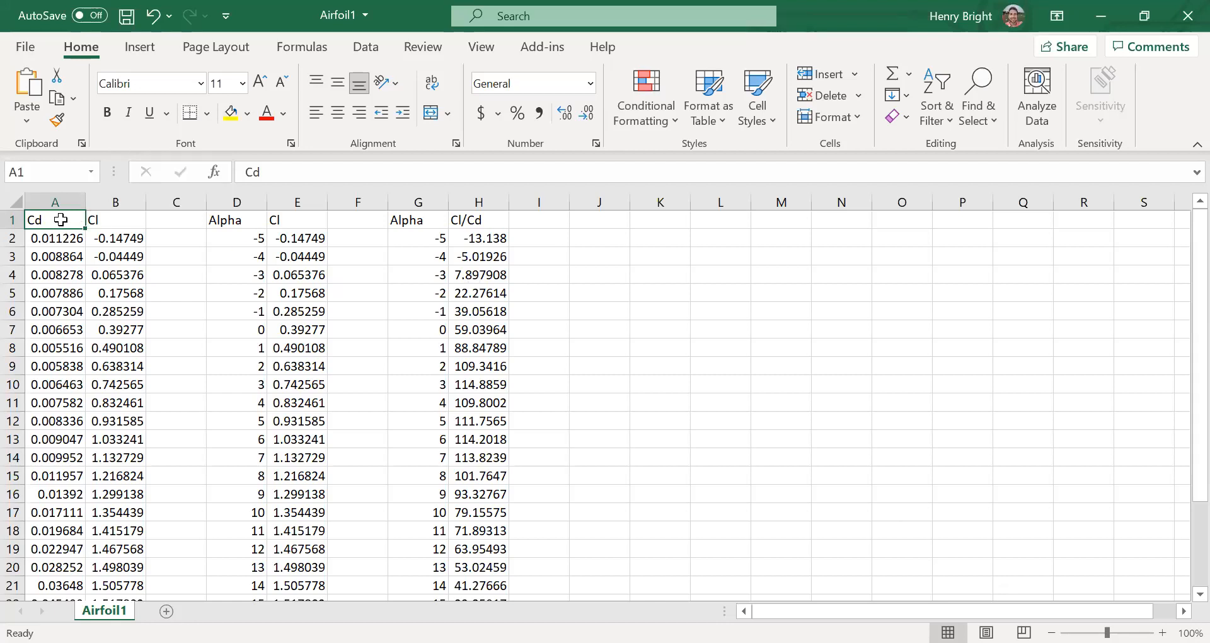
left_click(96, 219)
left_click(69, 220)
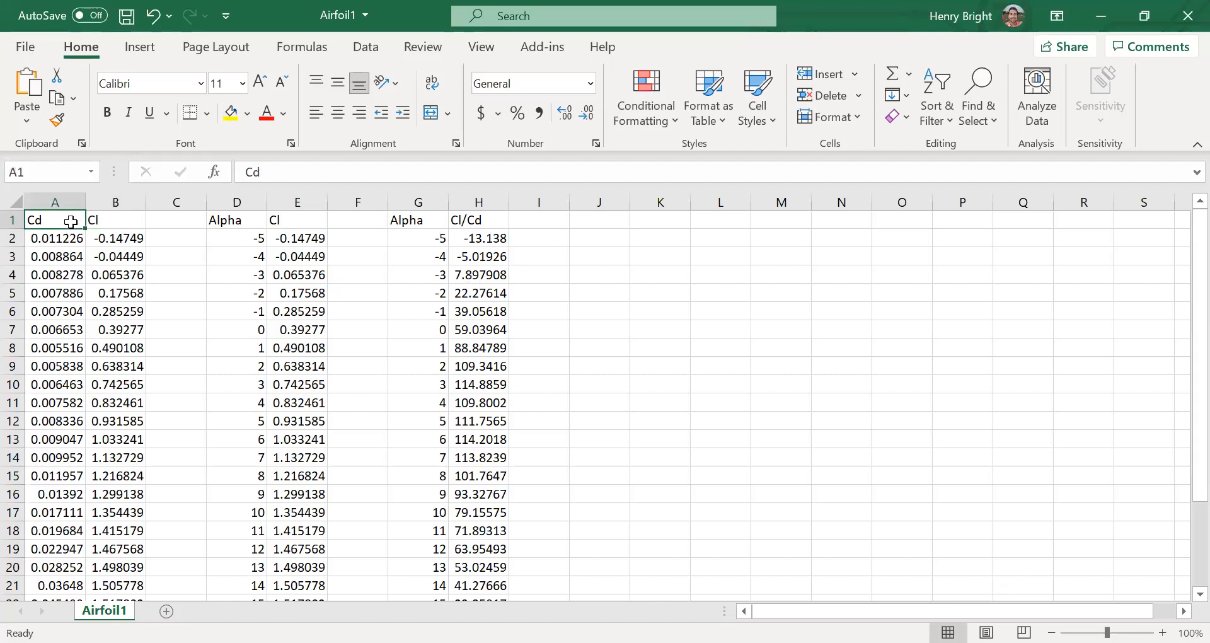
left_click(117, 219)
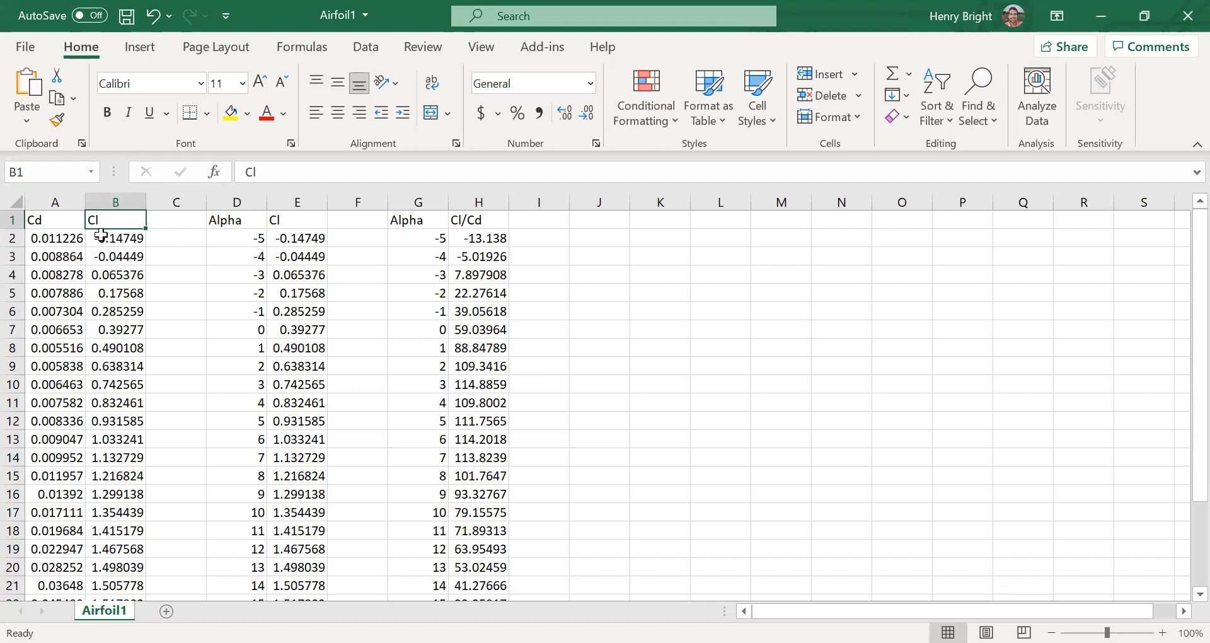
scroll(66, 243, "down", 3)
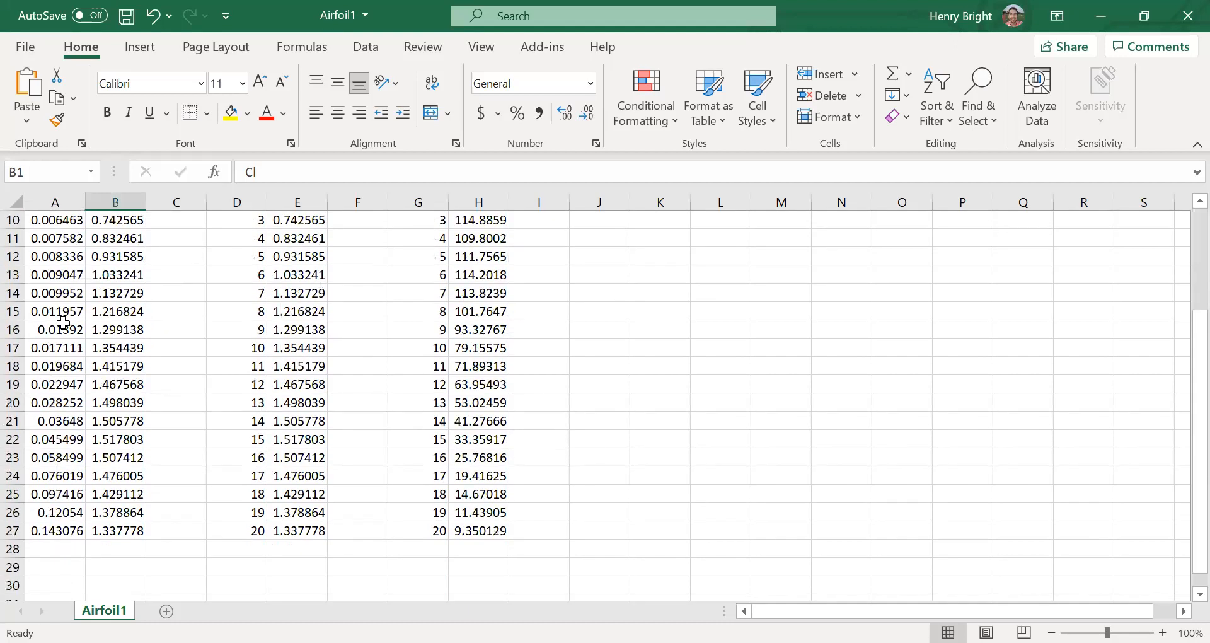
scroll(66, 381, "up", 2)
scroll(66, 381, "up", 2)
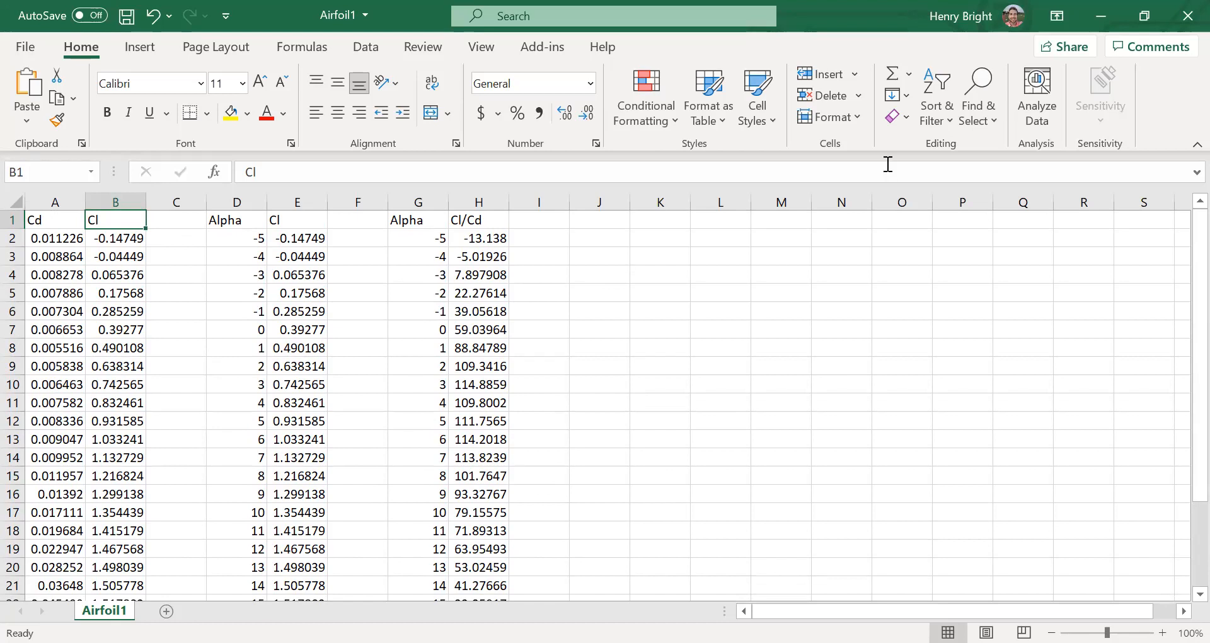
Step: Switch back to XFLR5 and display all the Clark Y polar graphs together
key("alt+Tab")
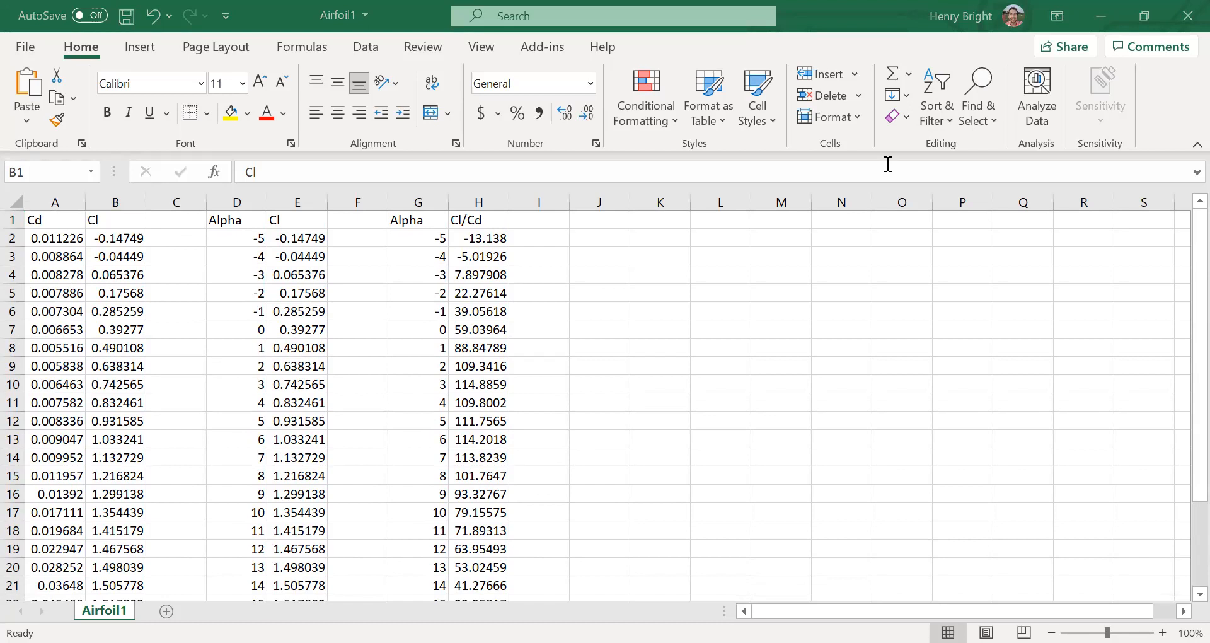
key("alt+Tab")
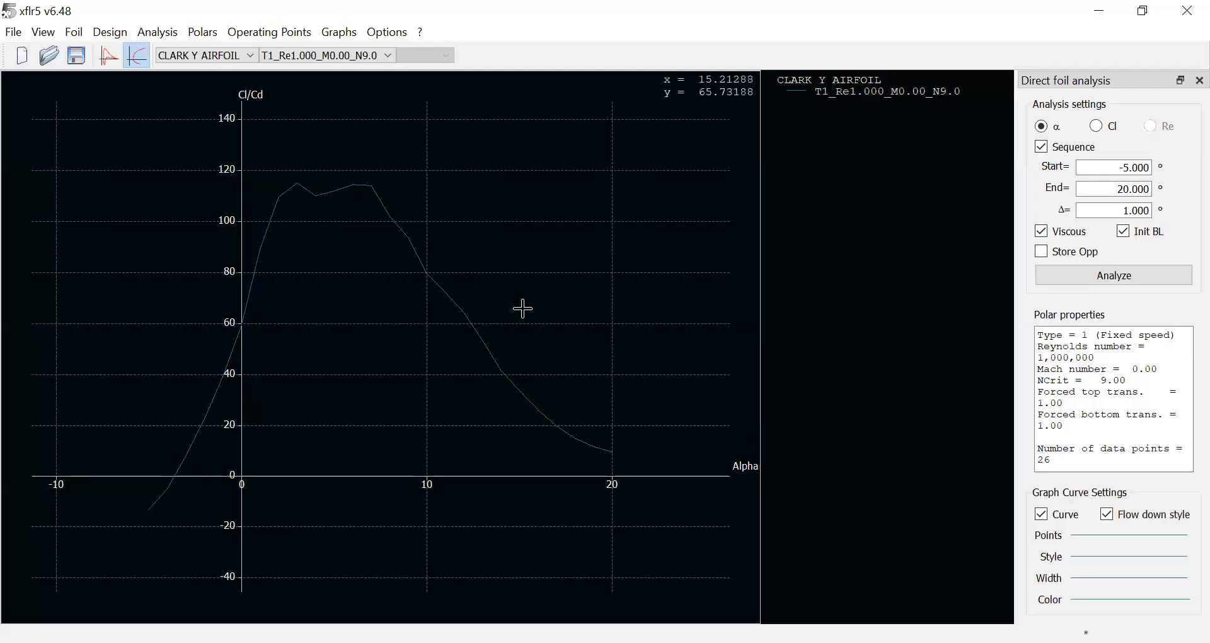
key("a")
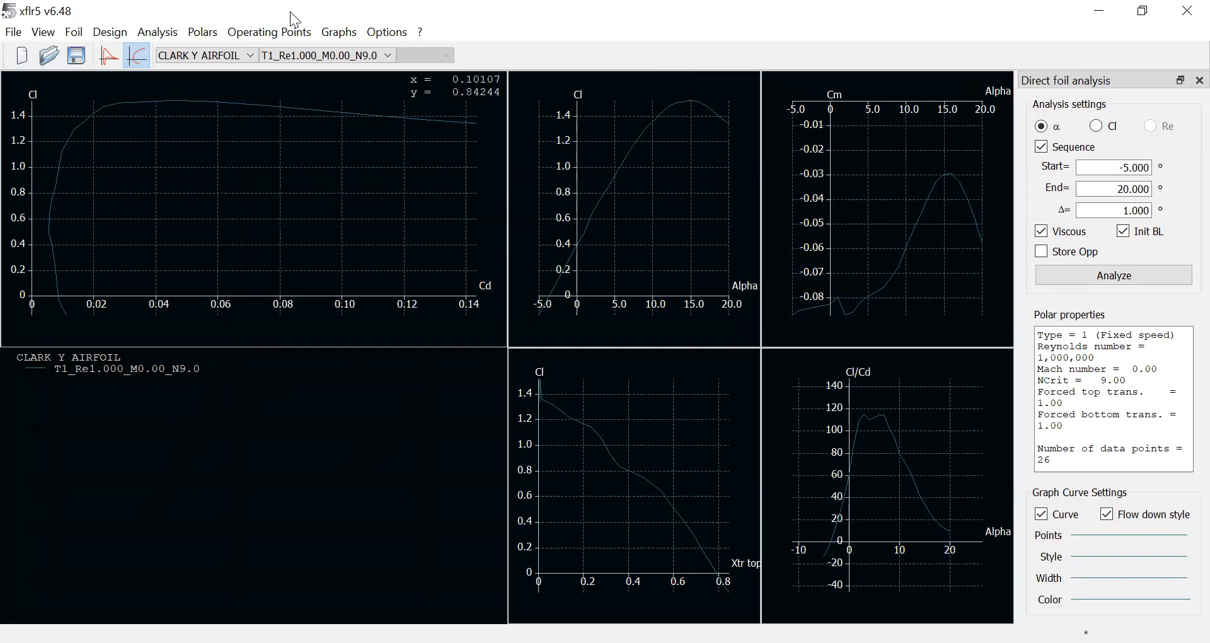
Step: Run a Type 1 batch analysis for Reynolds 900,000 to 1,100,000 by 10,000, alpha -5° to 20° by 1°, with 100 maximum iterations
left_click(161, 39)
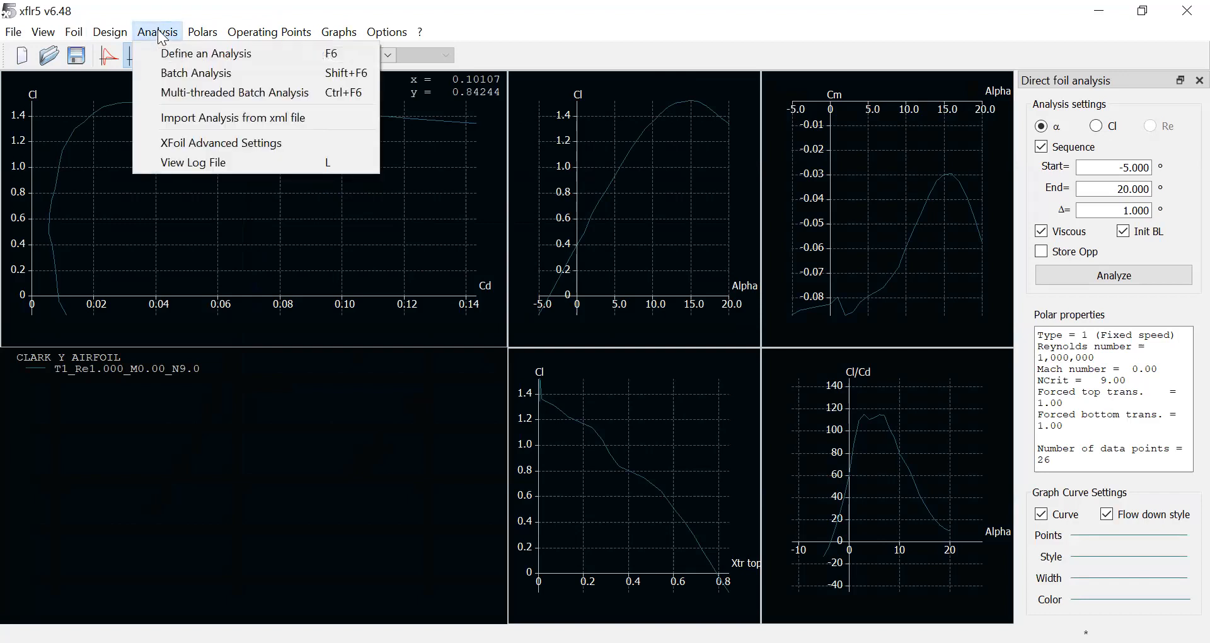
left_click(196, 73)
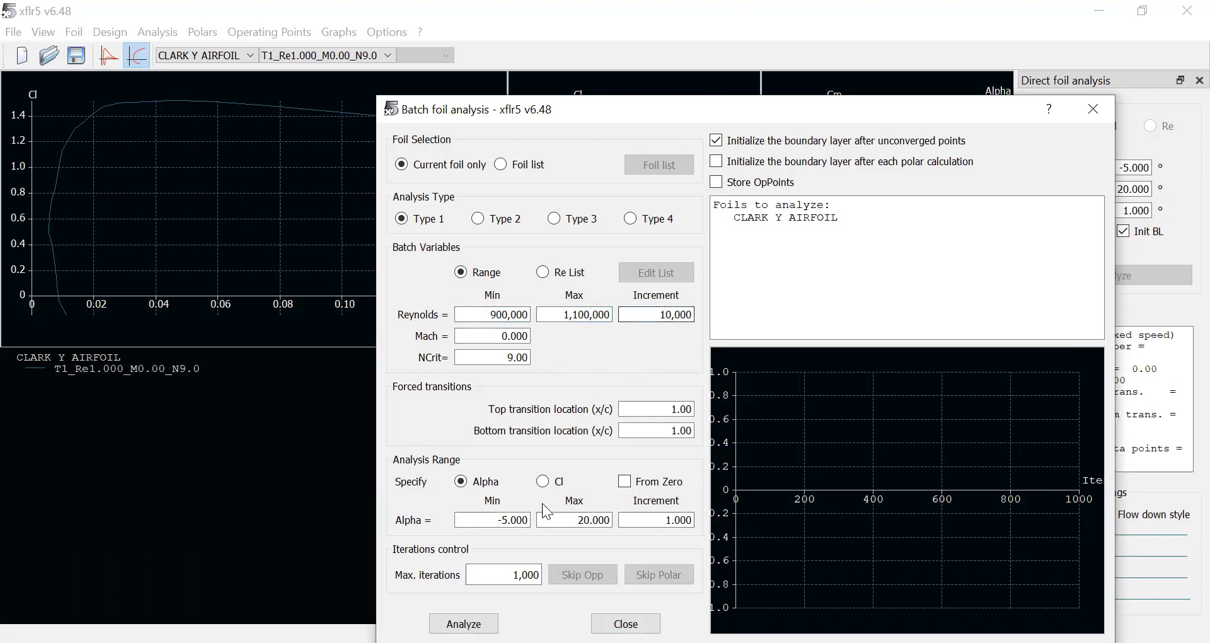
key("BackSpace")
key("BackSpace")
key("BackSpace")
key("BackSpace")
key("BackSpace")
type("10")
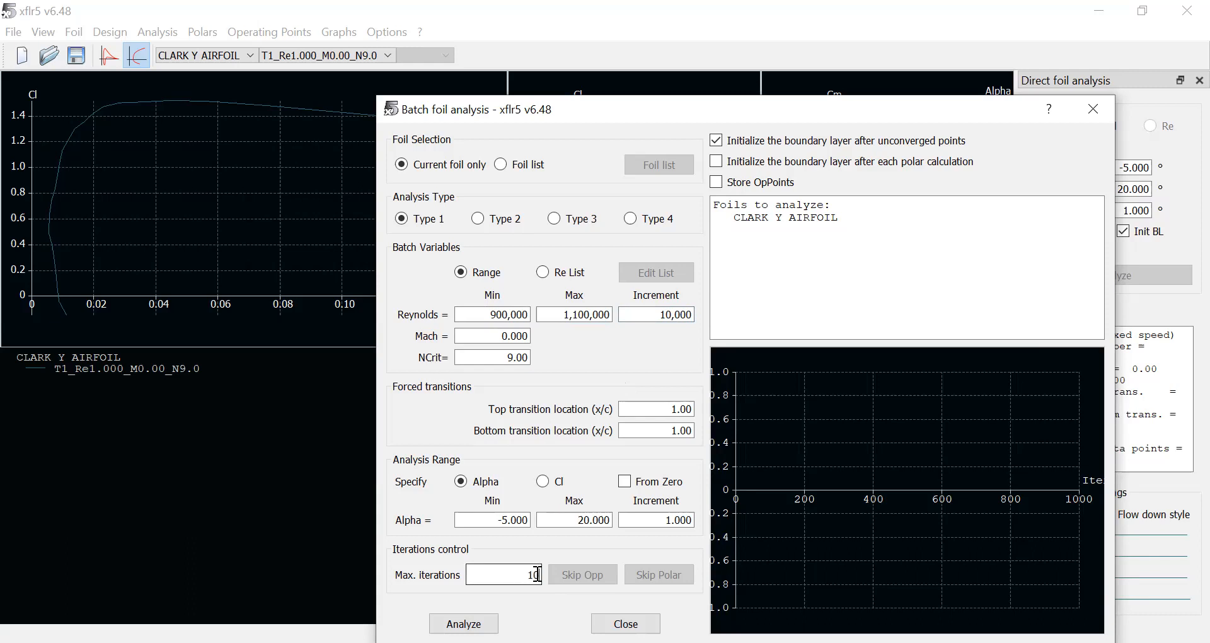
type("0")
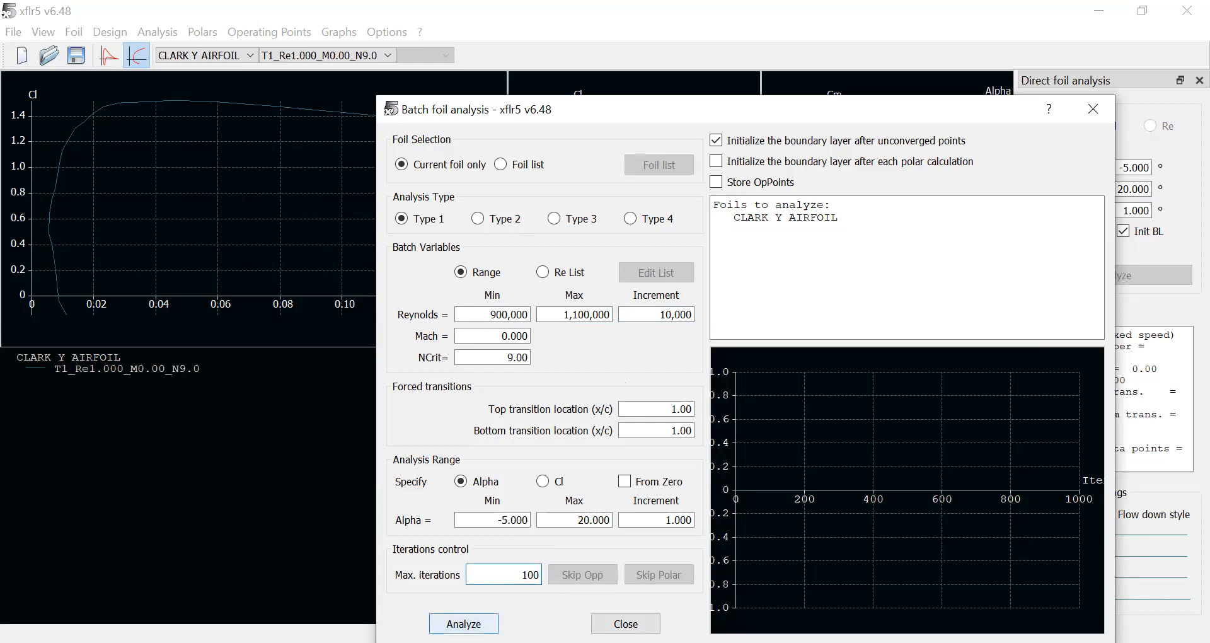
left_click(464, 623)
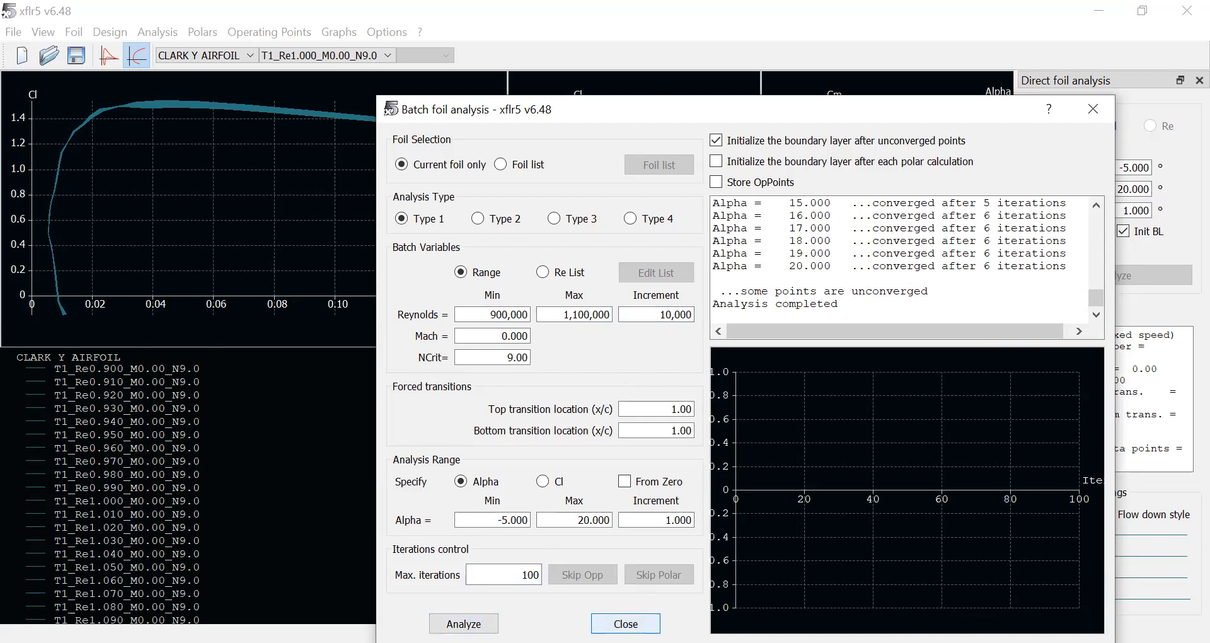
left_click(626, 623)
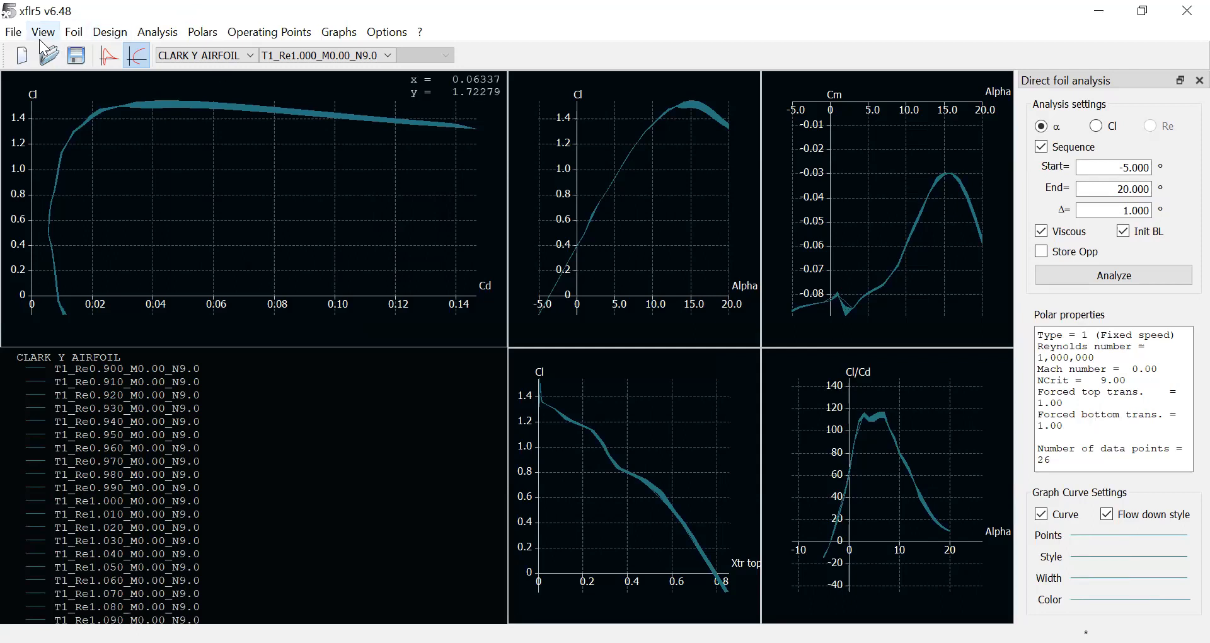
Step: Switch to the Wing and Plane Design module
left_click(12, 35)
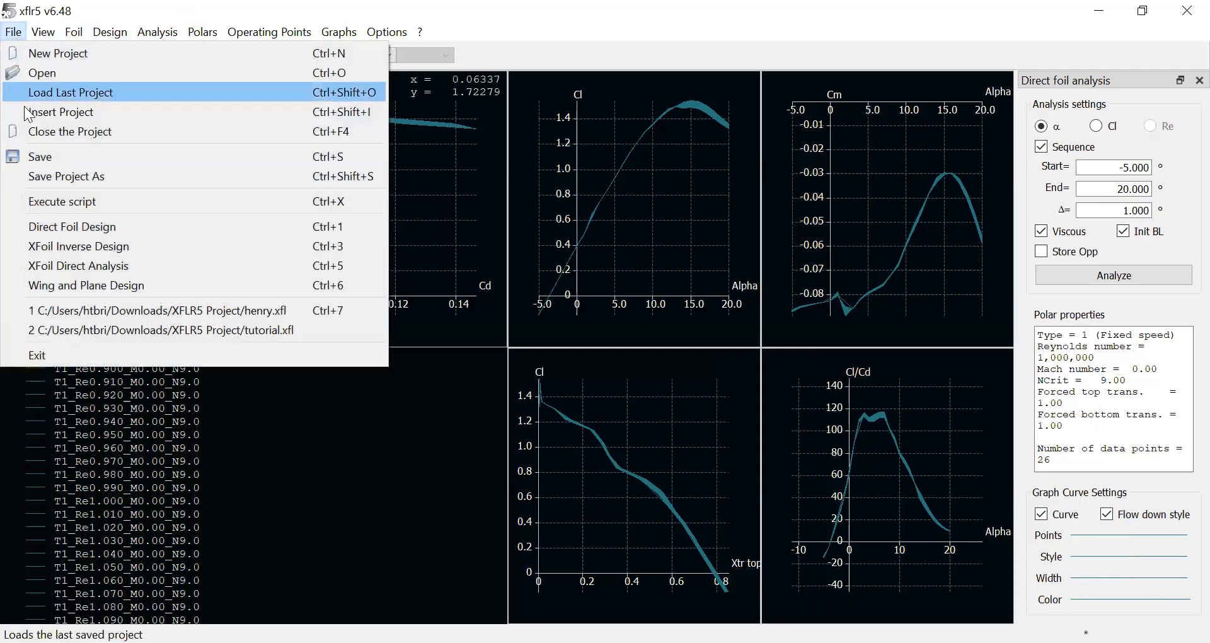
left_click(101, 285)
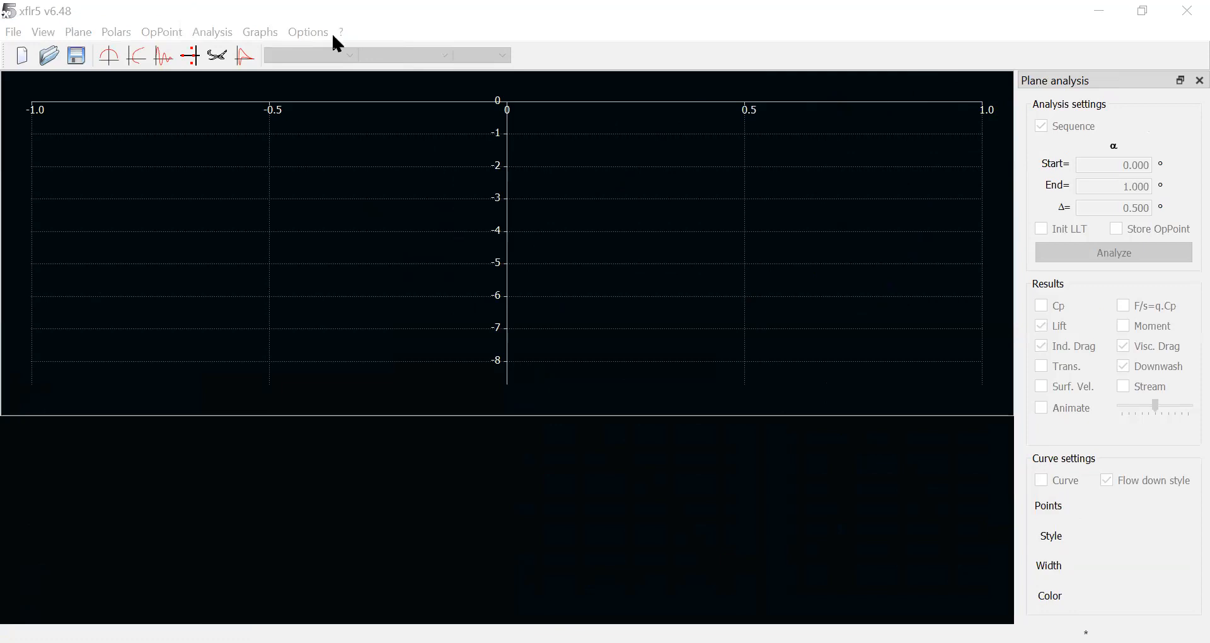
left_click(220, 9)
Step: Start a new plane definition named project and exclude the elevator and fin from it
left_click(73, 29)
mouse_move(66, 31)
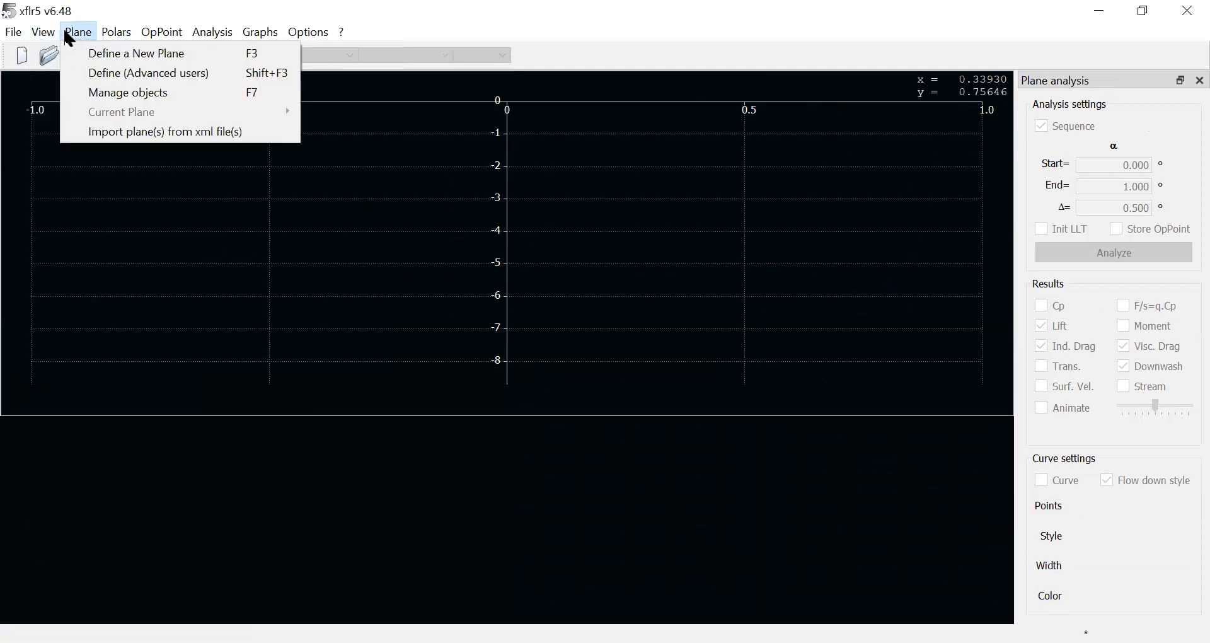
left_click(96, 60)
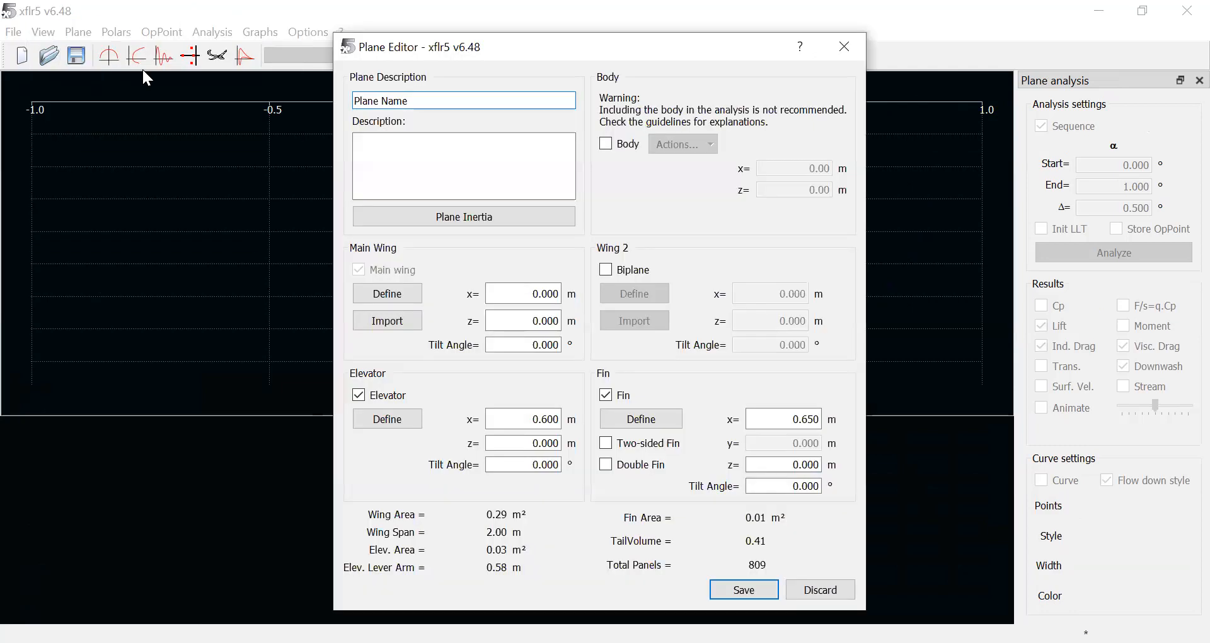
key("BackSpace")
key("BackSpace")
key("BackSpace")
key("BackSpace")
key("BackSpace")
key("BackSpace")
key("BackSpace")
key("BackSpace")
key("BackSpace")
key("BackSpace")
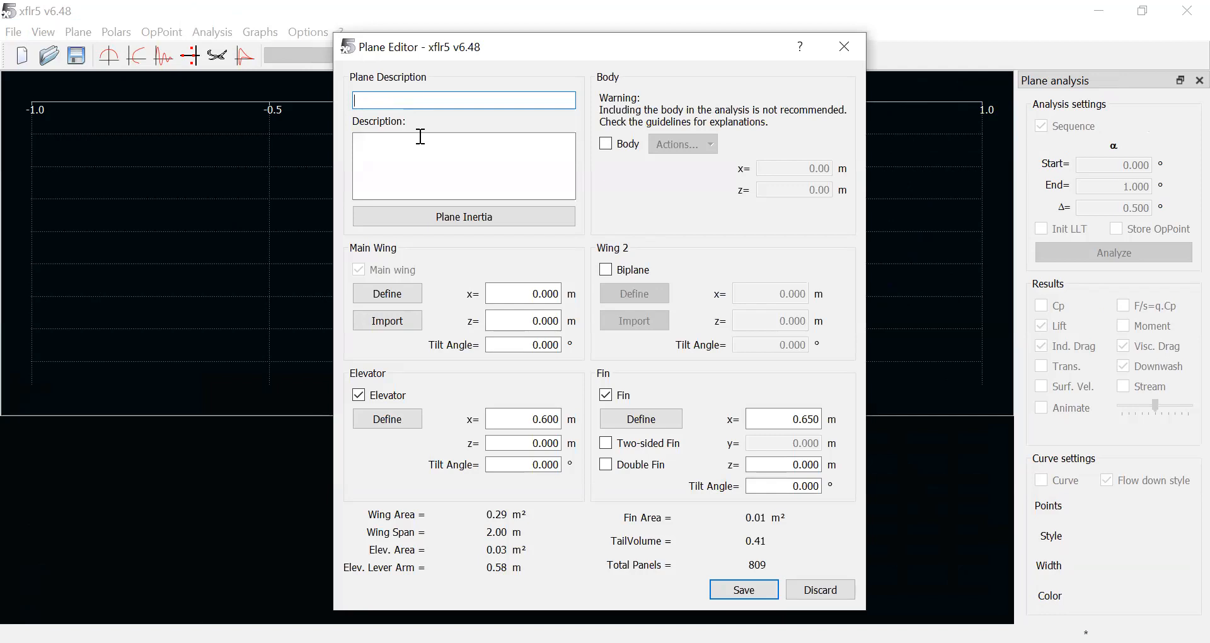
type("project")
left_click(360, 395)
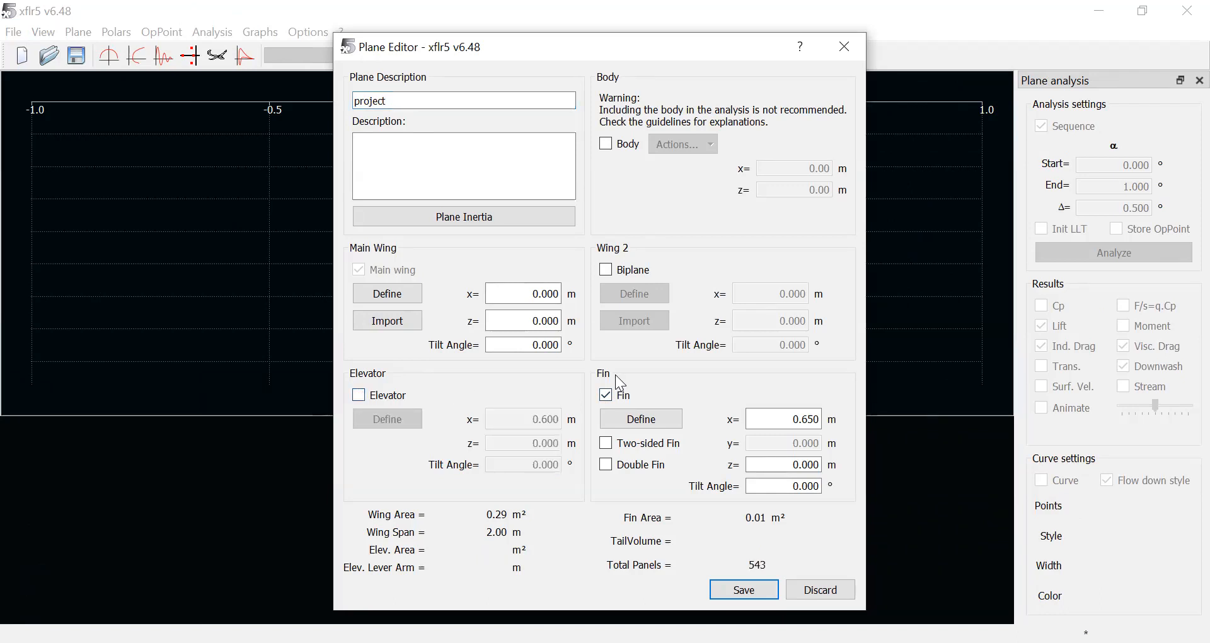
left_click(606, 395)
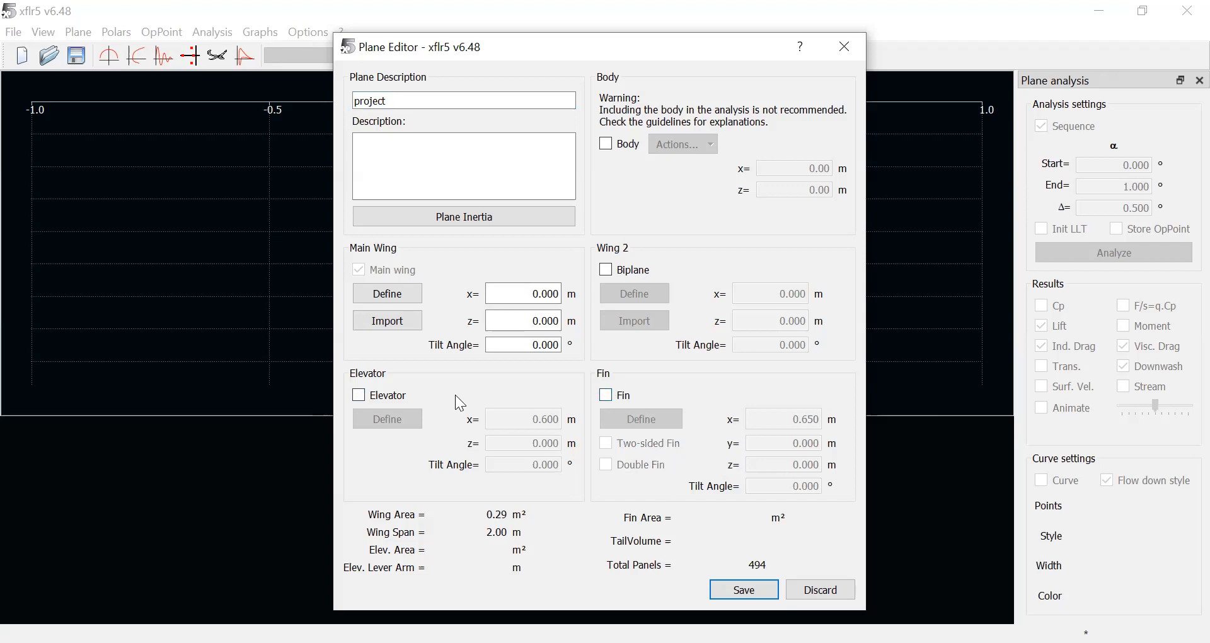
Step: Open the main wing definition and set the chord of sections 1 and 2 to 0.5 m
left_click(403, 296)
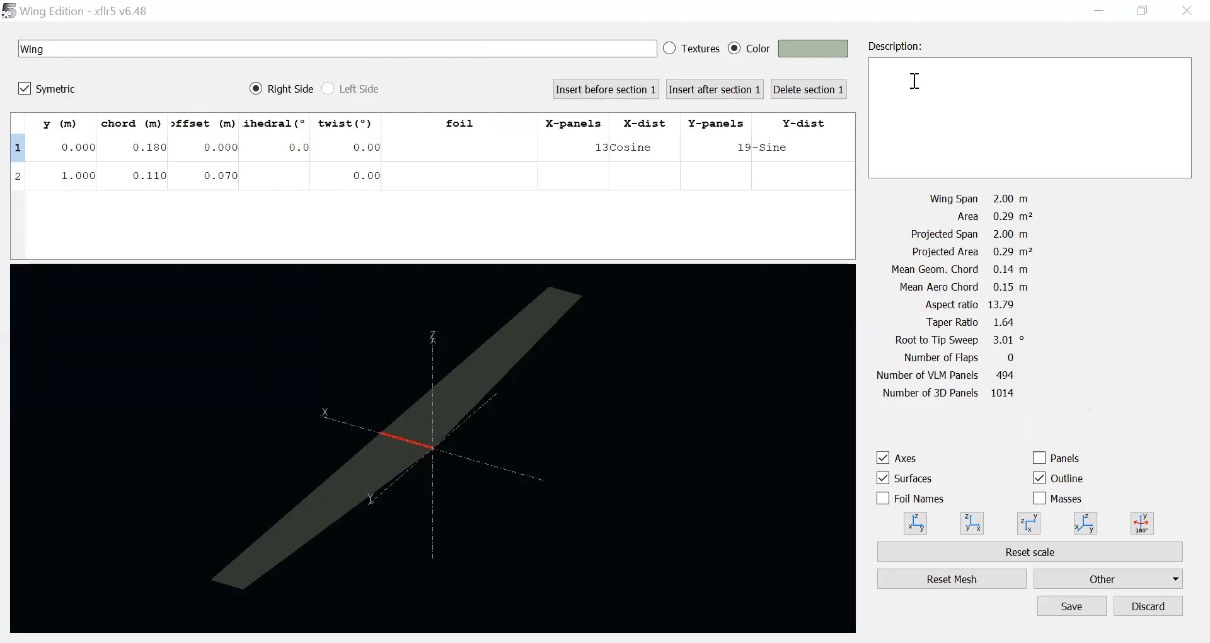
left_click(1087, 220)
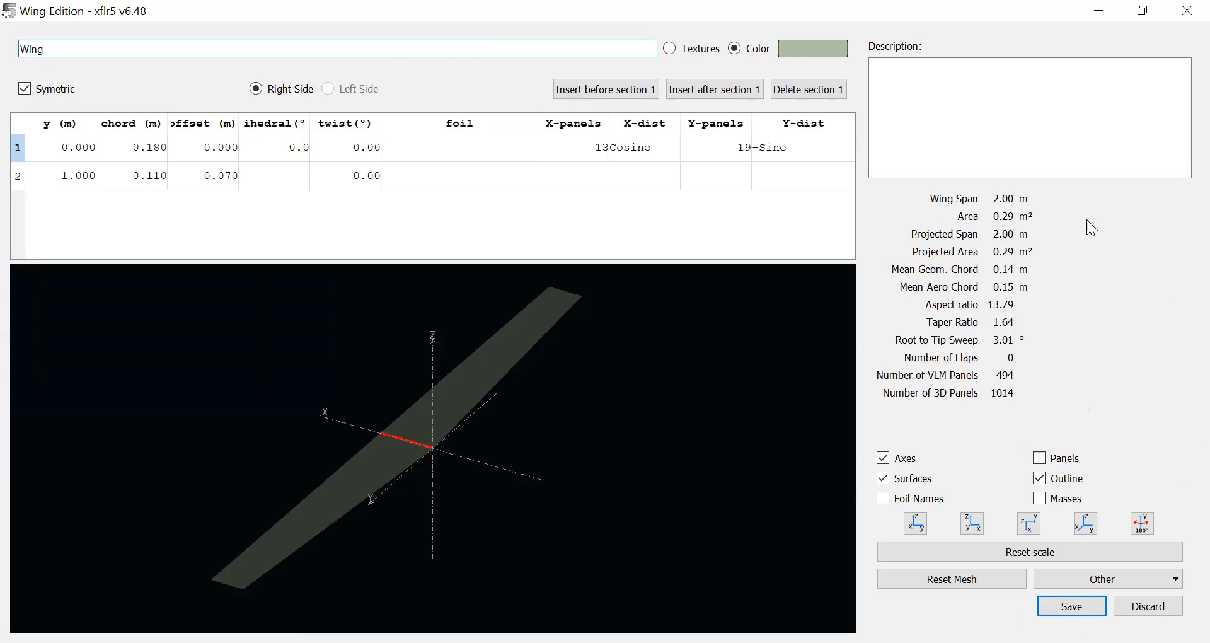
left_click(1116, 84)
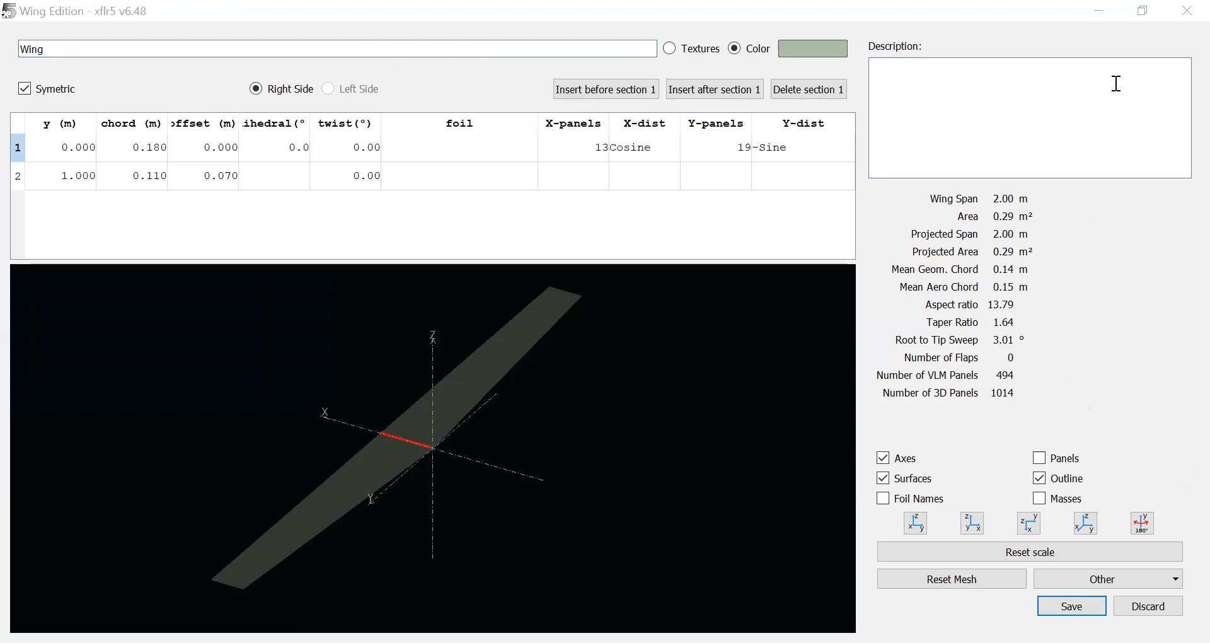
left_click(194, 87)
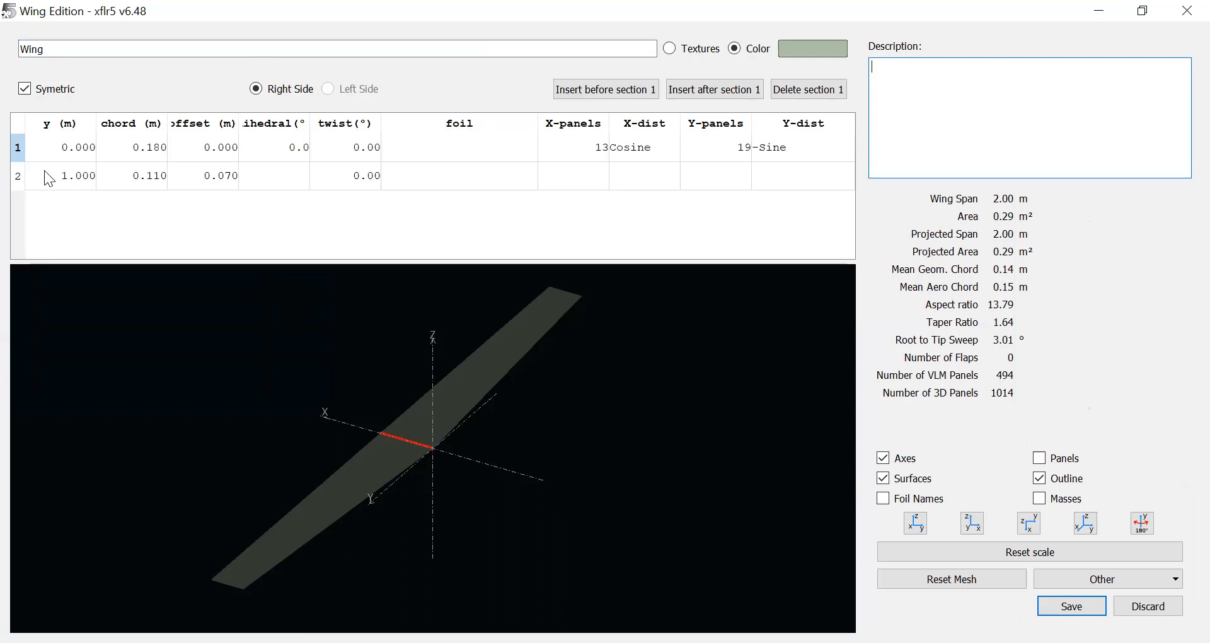
double_click(147, 150)
type("0.5")
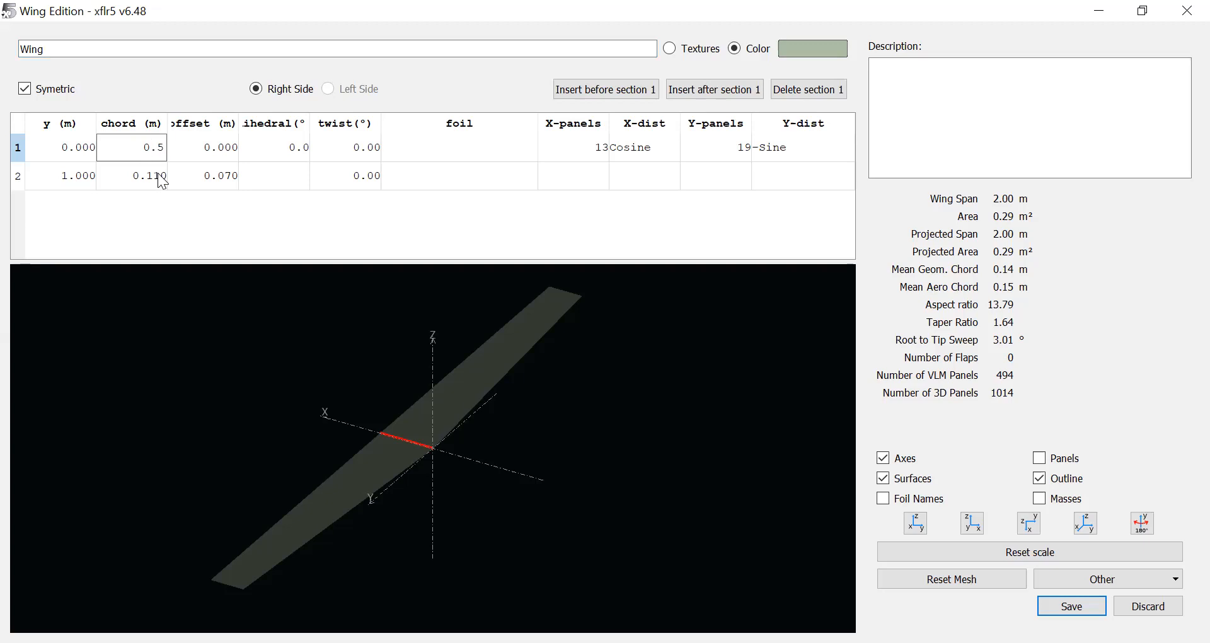
double_click(159, 175)
type("0.5")
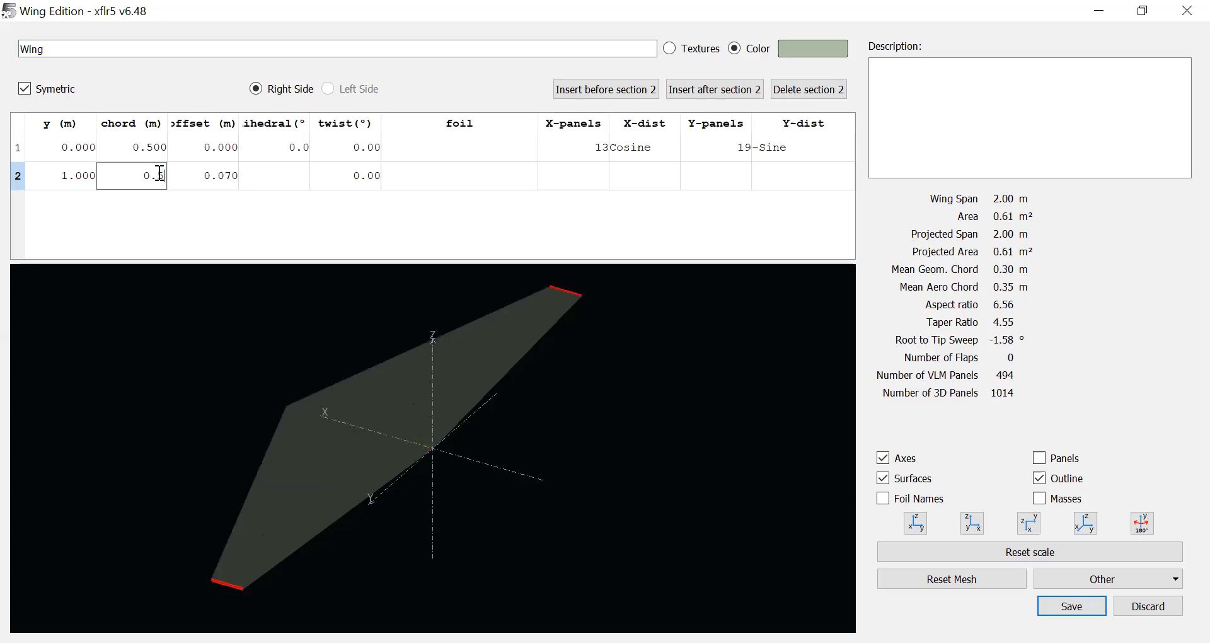
left_click(191, 217)
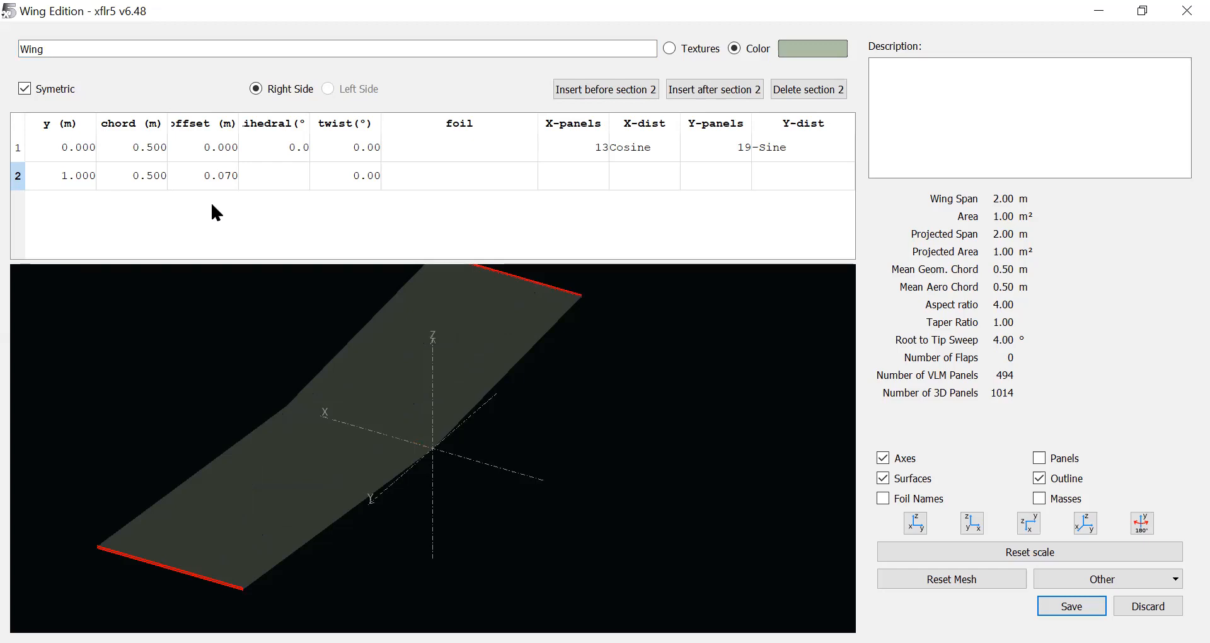
Step: Set the offset of wing section 2 to 0 m
double_click(82, 175)
left_click(125, 217)
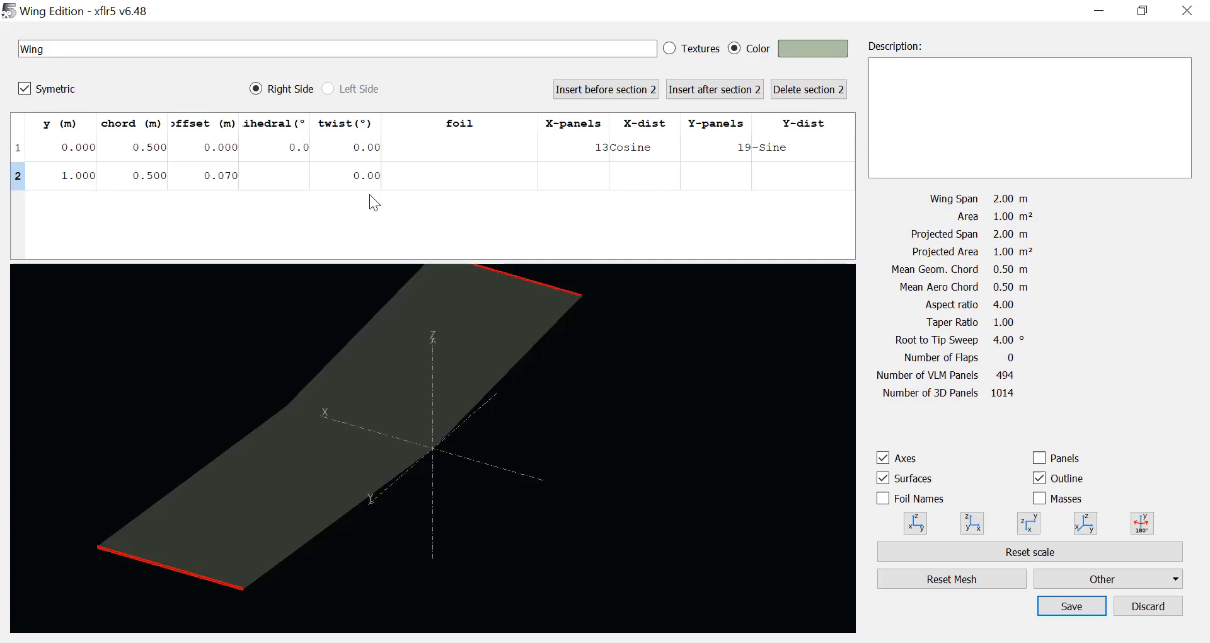
double_click(227, 177)
type("0")
key("Return")
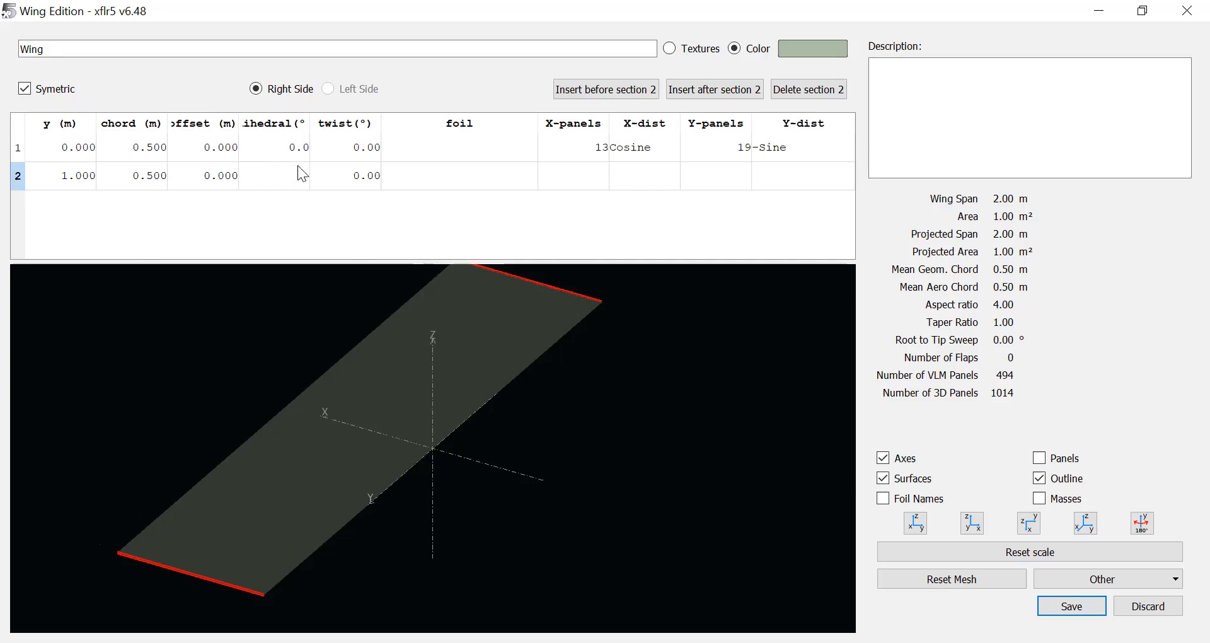
double_click(338, 170)
key("Return")
Step: Assign CLARK Y AIRFOIL to both wing sections and save the wing and the plane
double_click(463, 147)
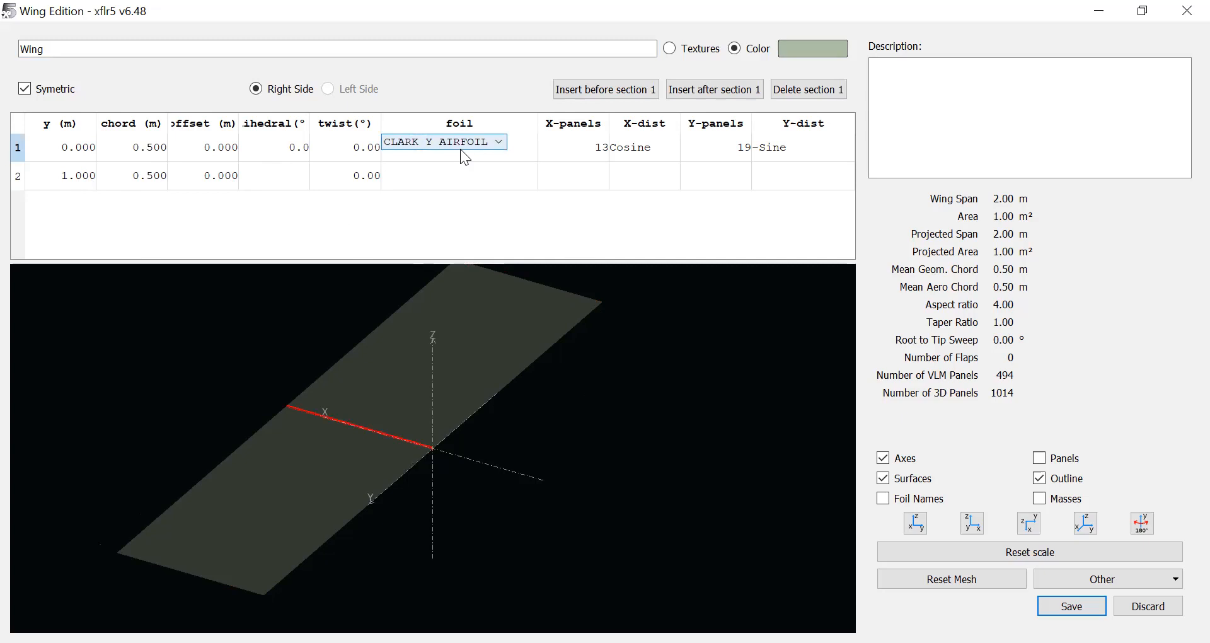
left_click(463, 177)
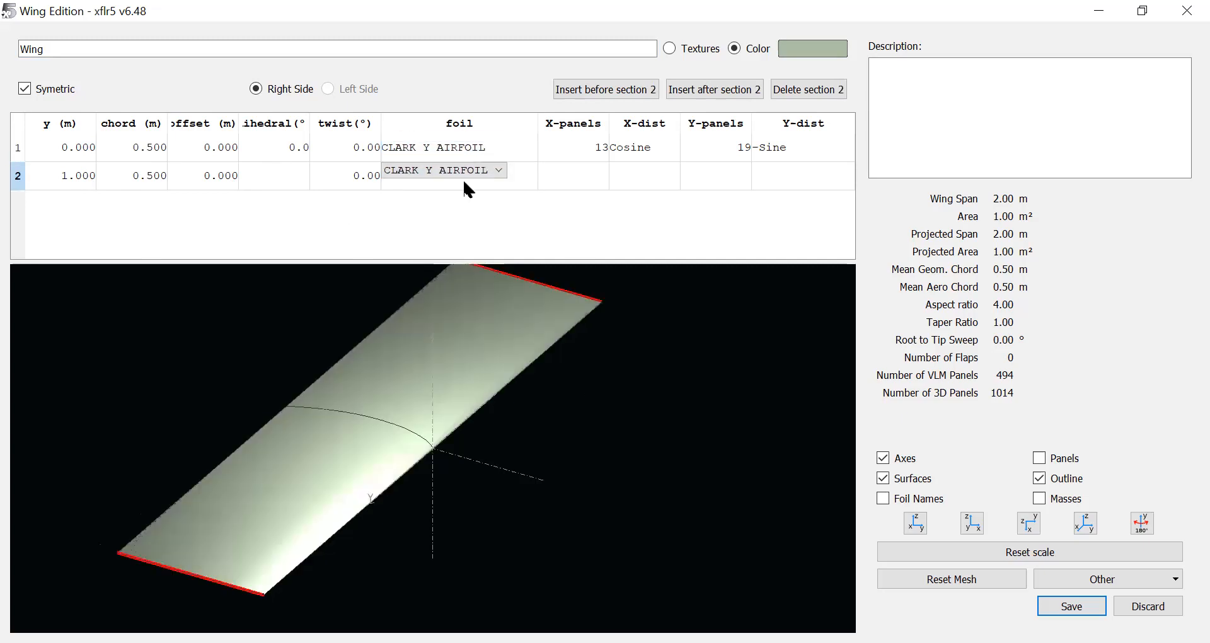
left_click(503, 217)
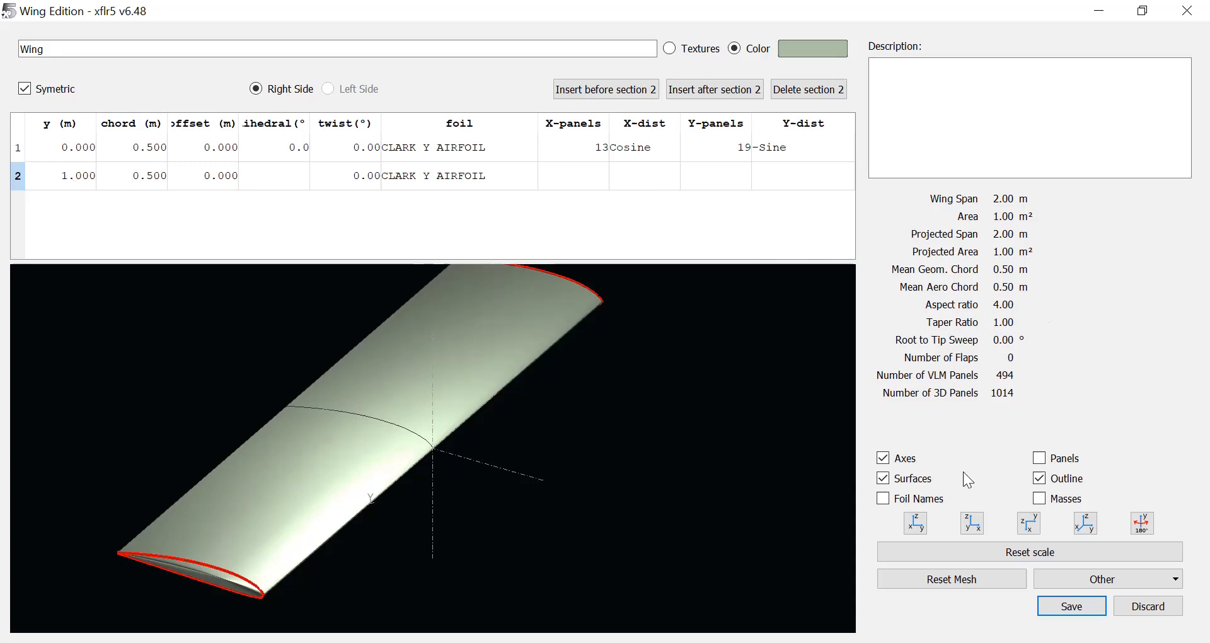
left_click(1076, 605)
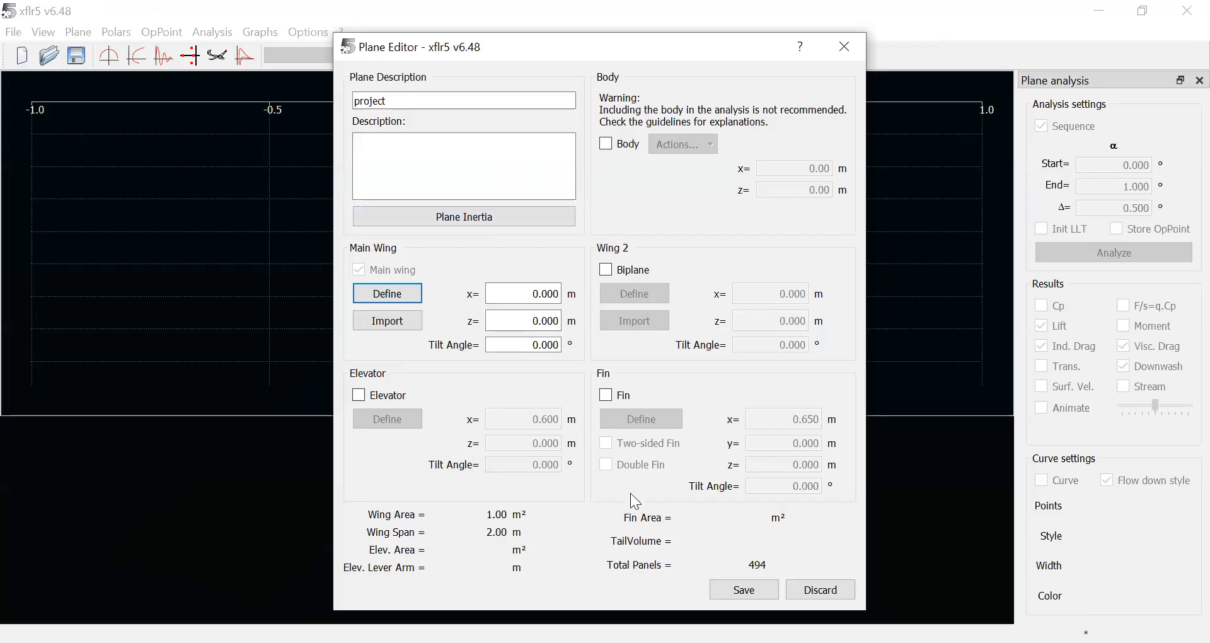
left_click(741, 589)
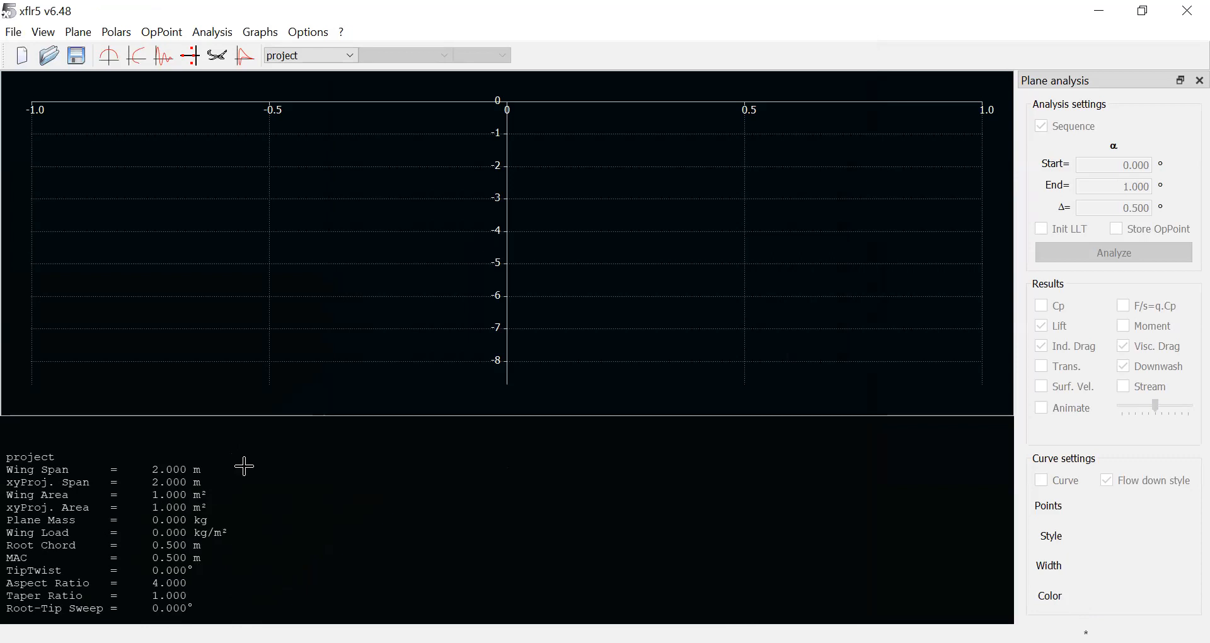
Step: Define and save a Type 1 fixed-speed analysis for the project plane at 30 m/s using the LLT method
left_click(221, 38)
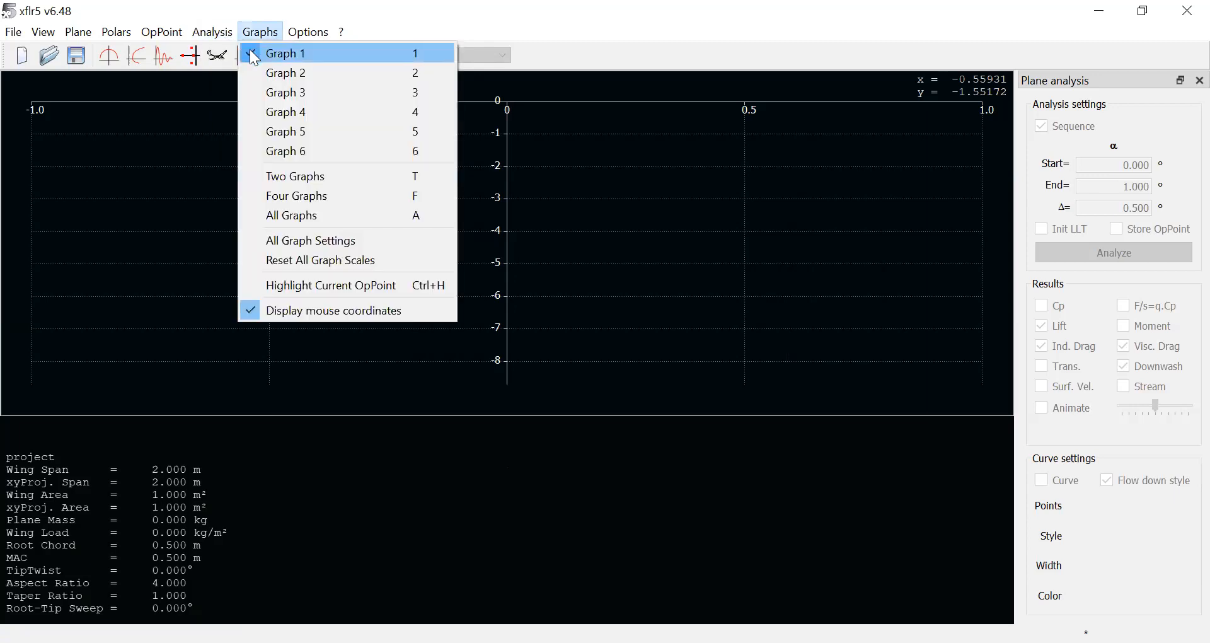
left_click(228, 59)
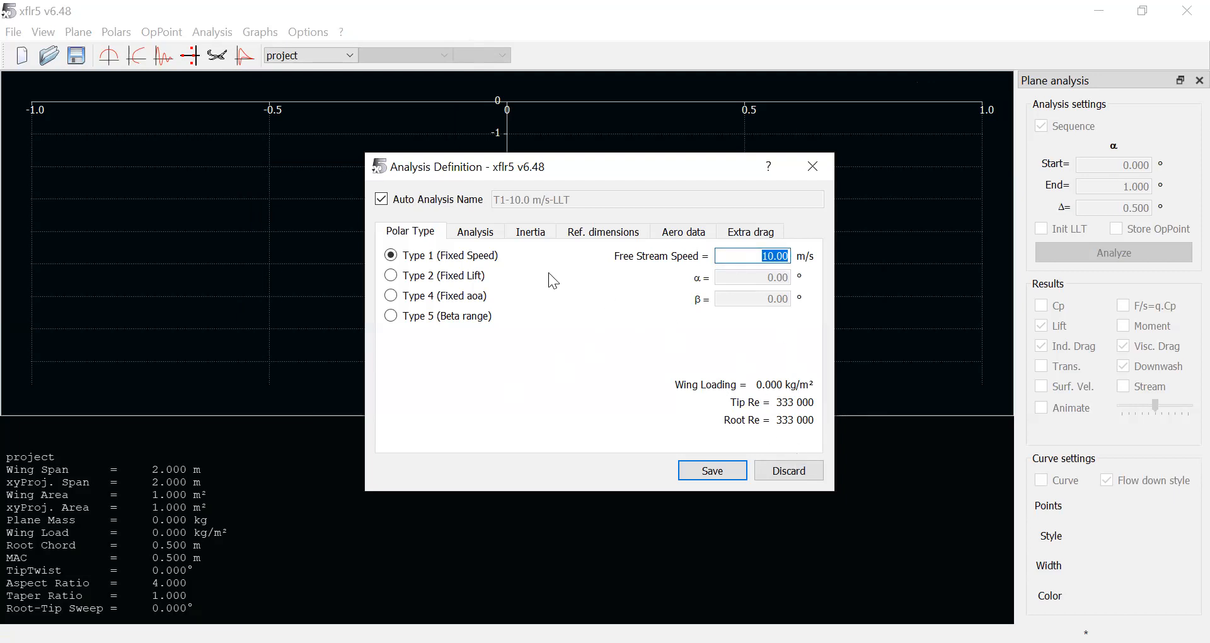
type("30")
left_click(476, 234)
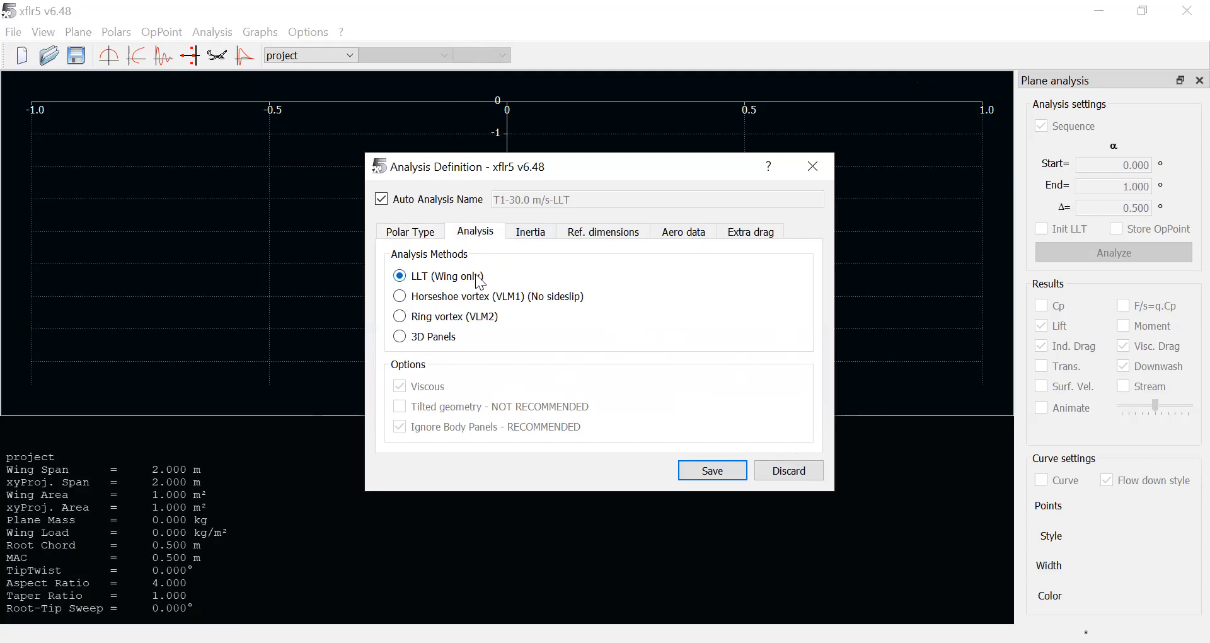
left_click(422, 241)
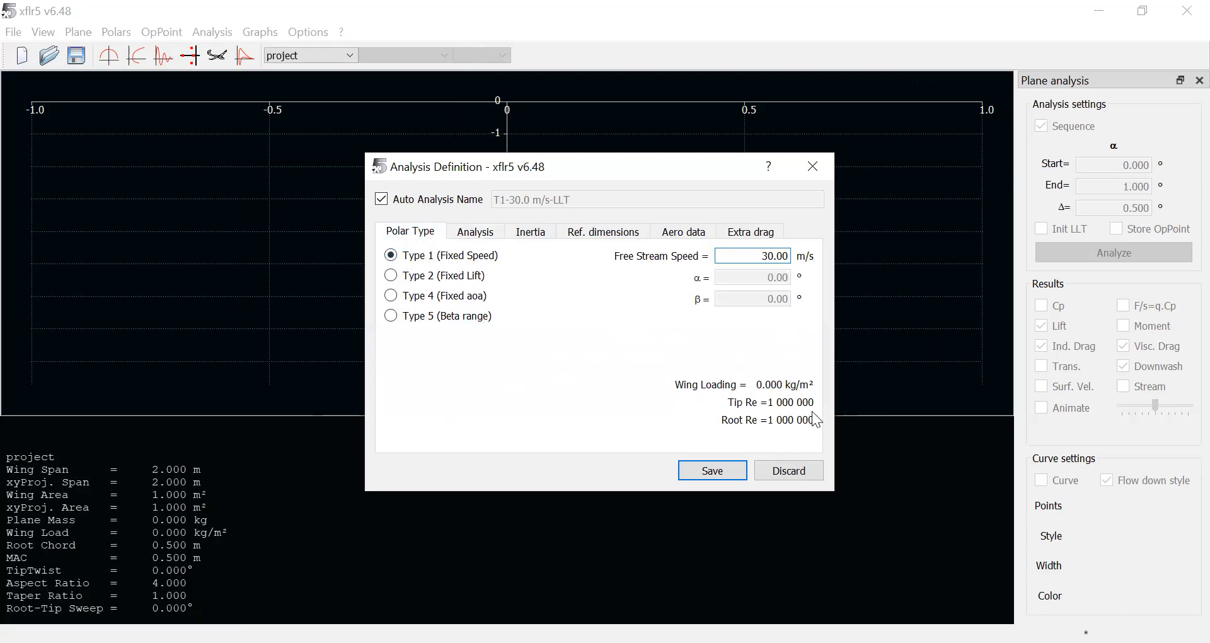
left_click(722, 464)
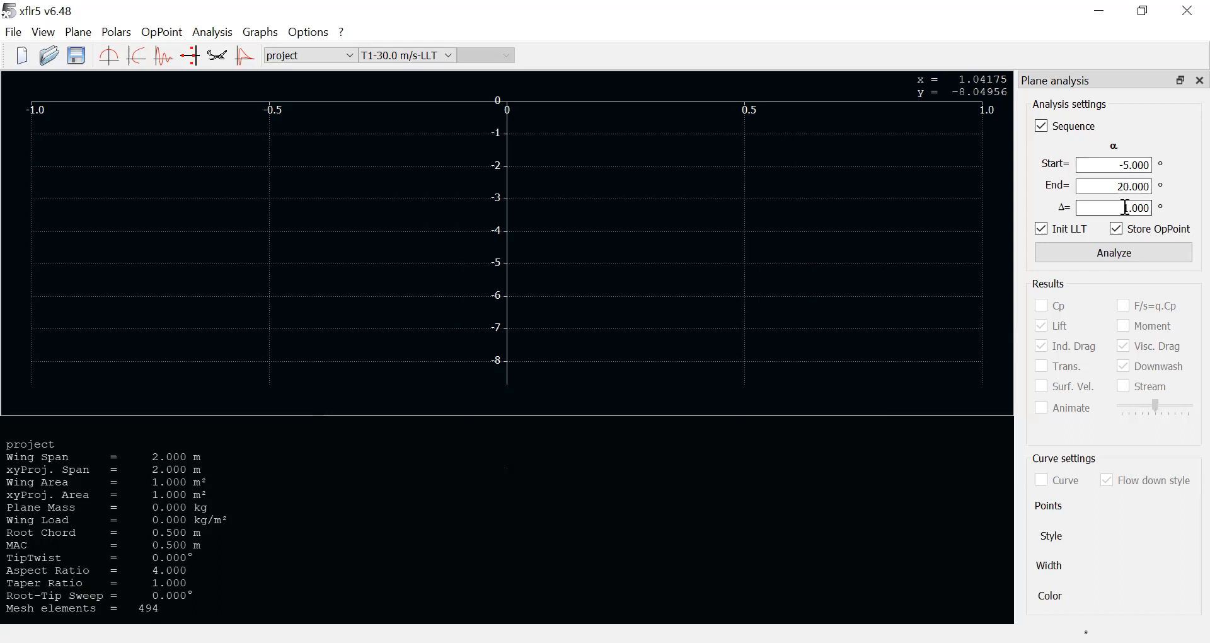
Step: Run the wing analysis for angles of attack from -5° to 20° in 1° increments, storing operating points, and close the log
left_click(1082, 254)
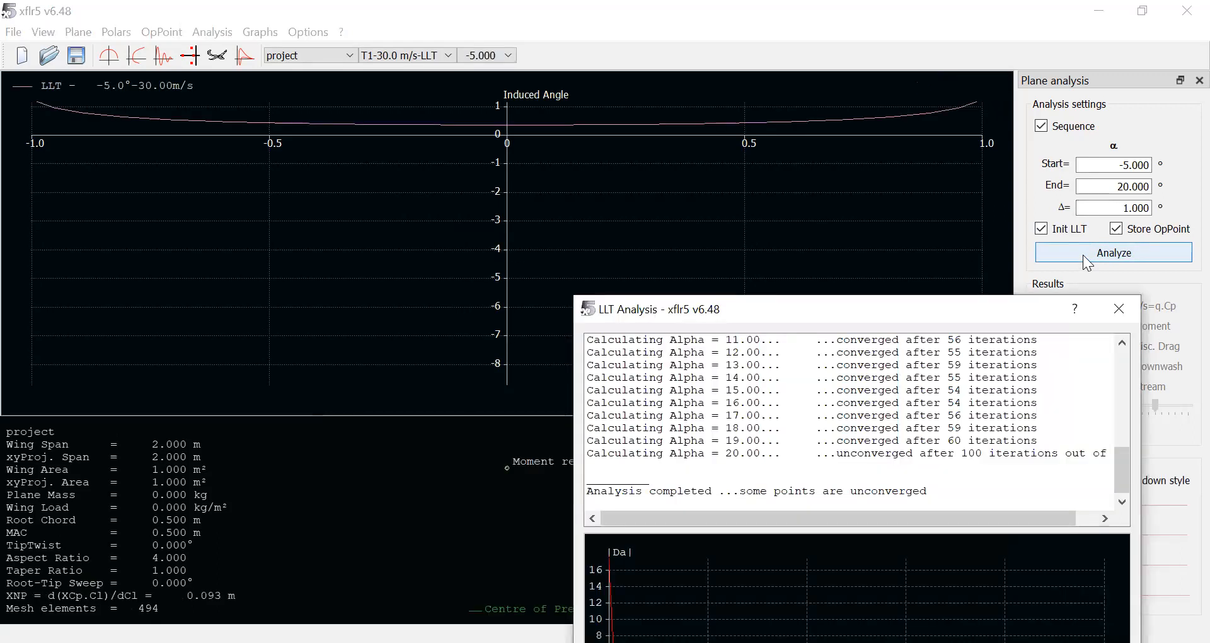
left_click(1125, 308)
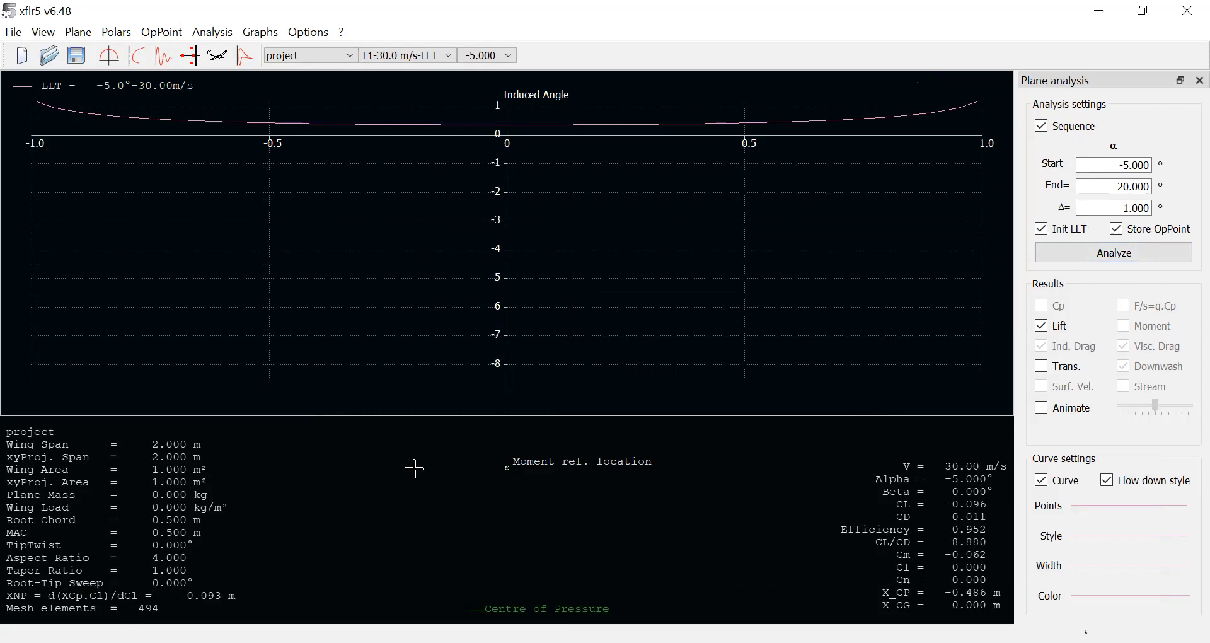
Step: Examine the wing's polar graphs one by one and all together: CL against CD, and CL, Cm, CL/CD and CL^(3/2)/CD against alpha
left_click(143, 57)
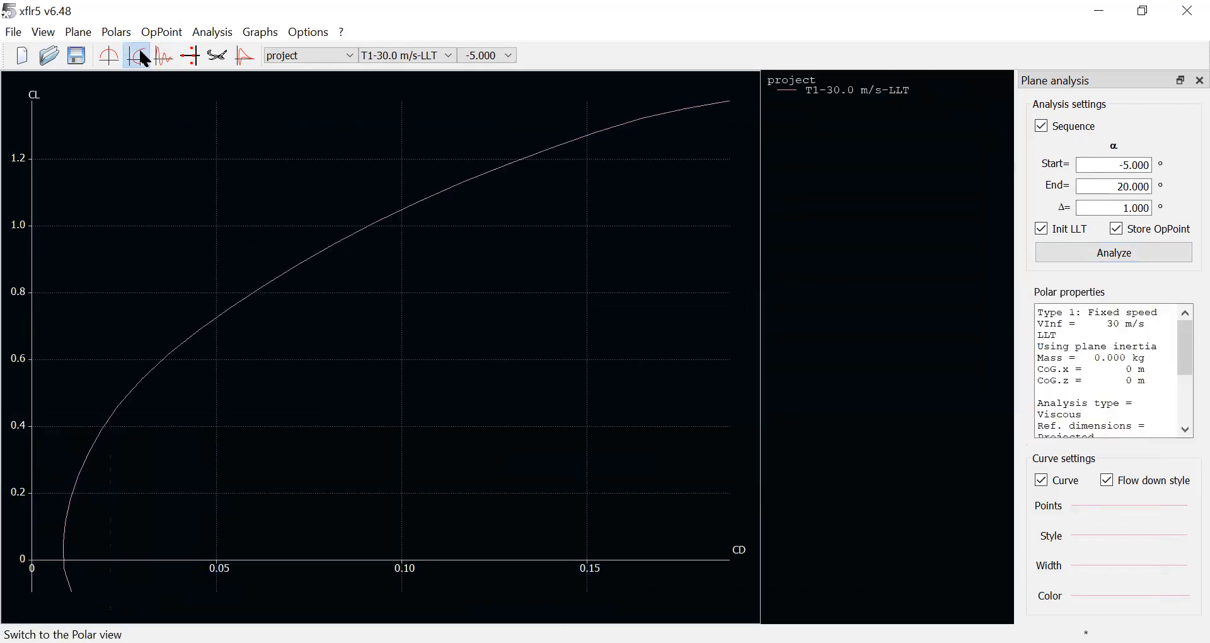
key("a")
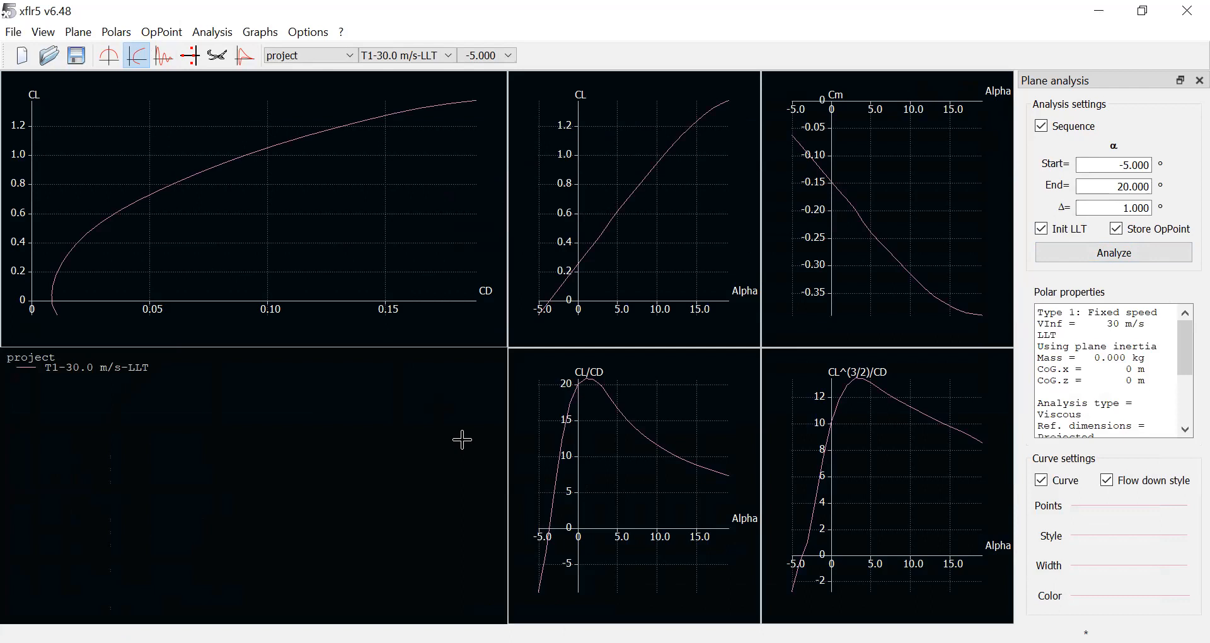
key("1")
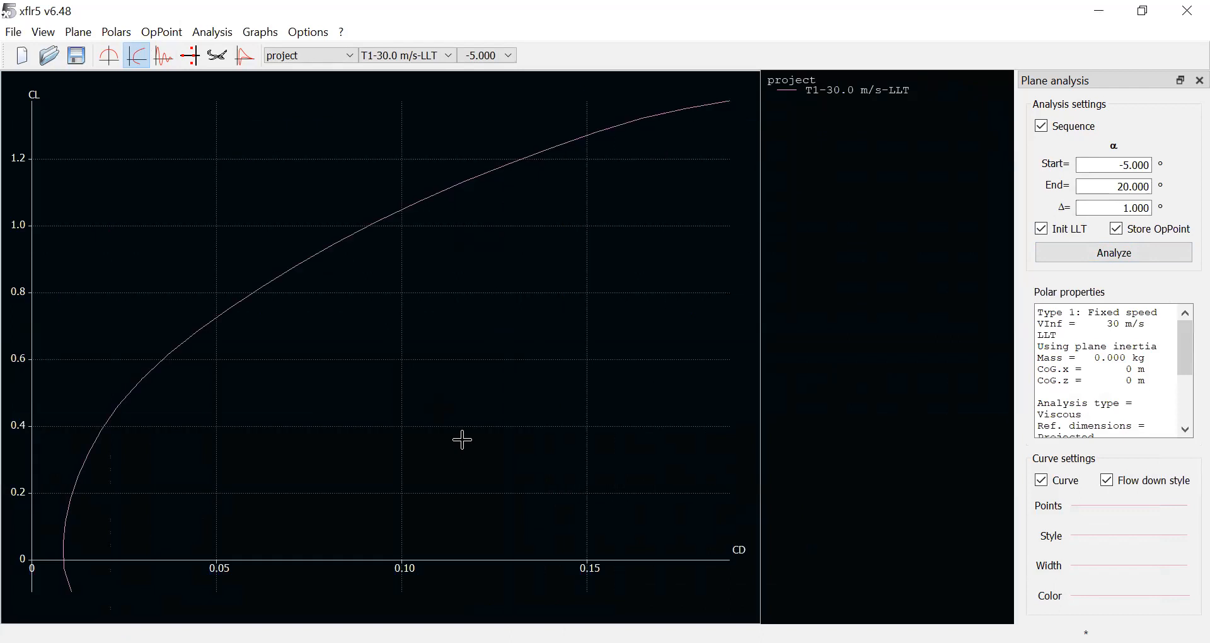
key("2")
key("3")
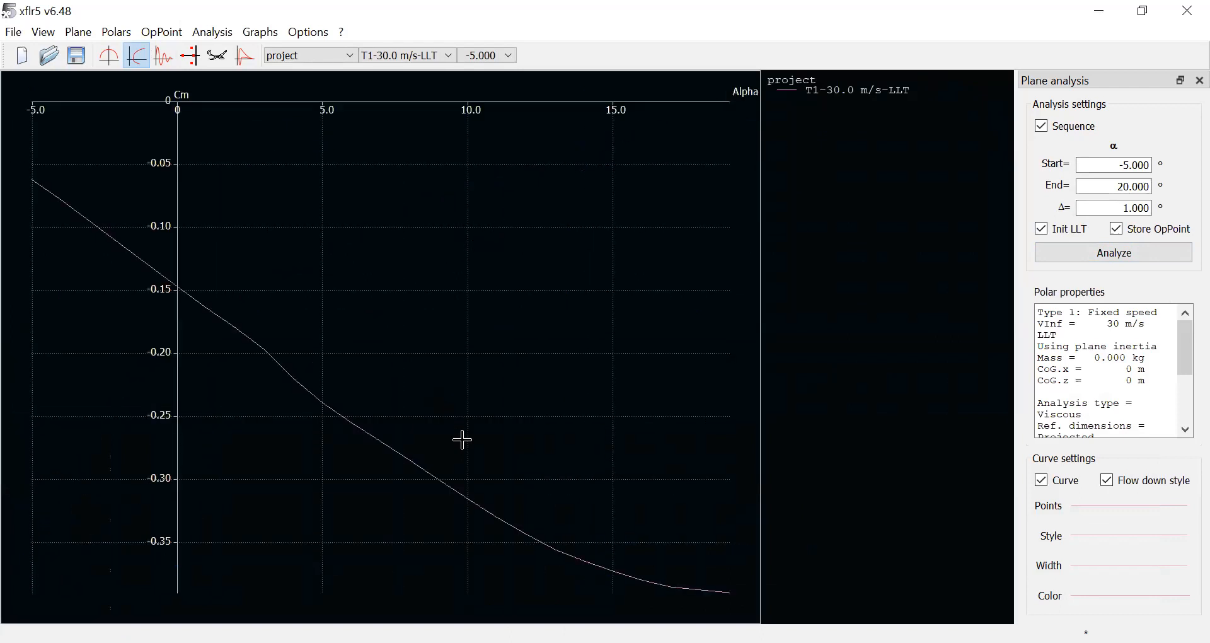
key("4")
key("5")
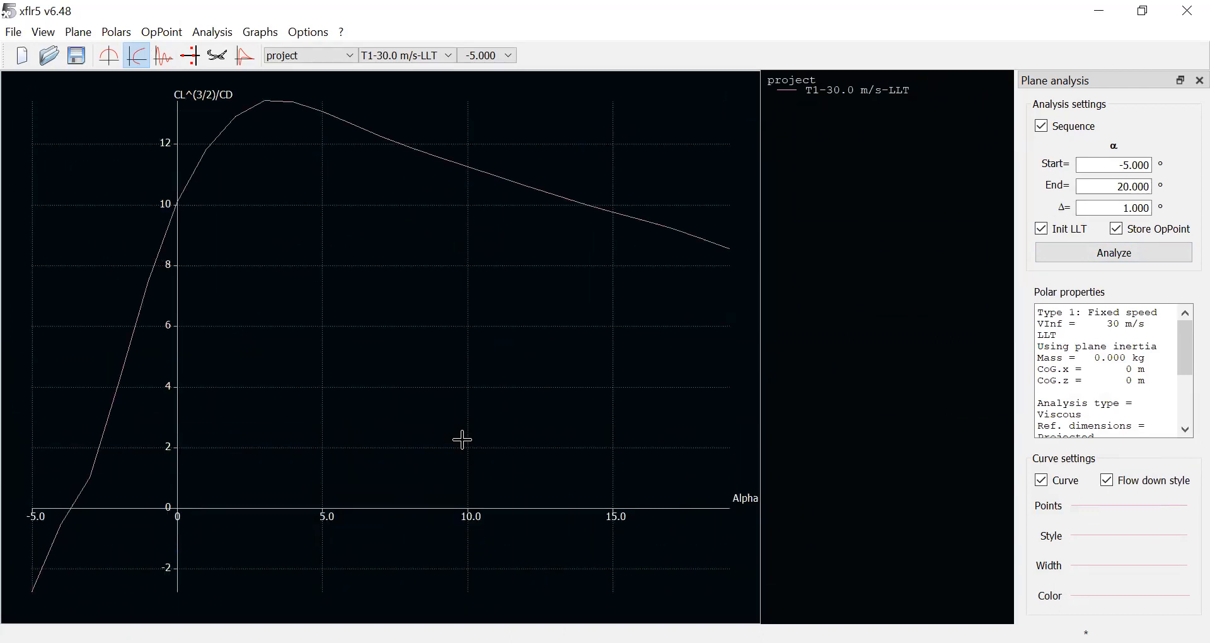
key("1")
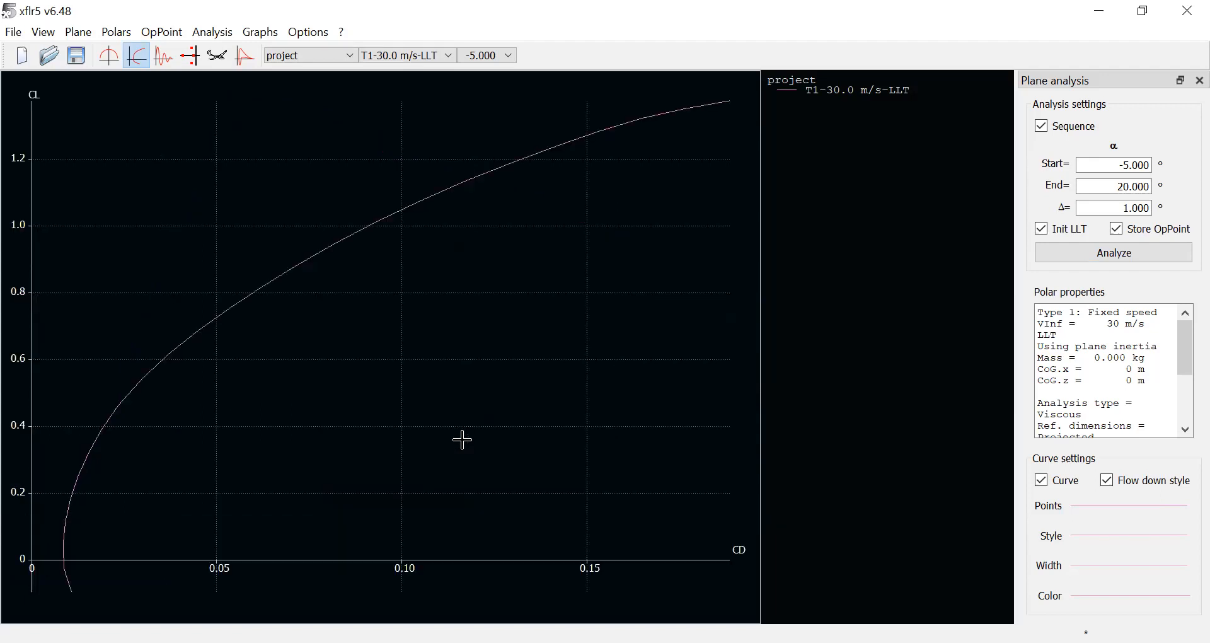
right_click(430, 309)
mouse_move(516, 421)
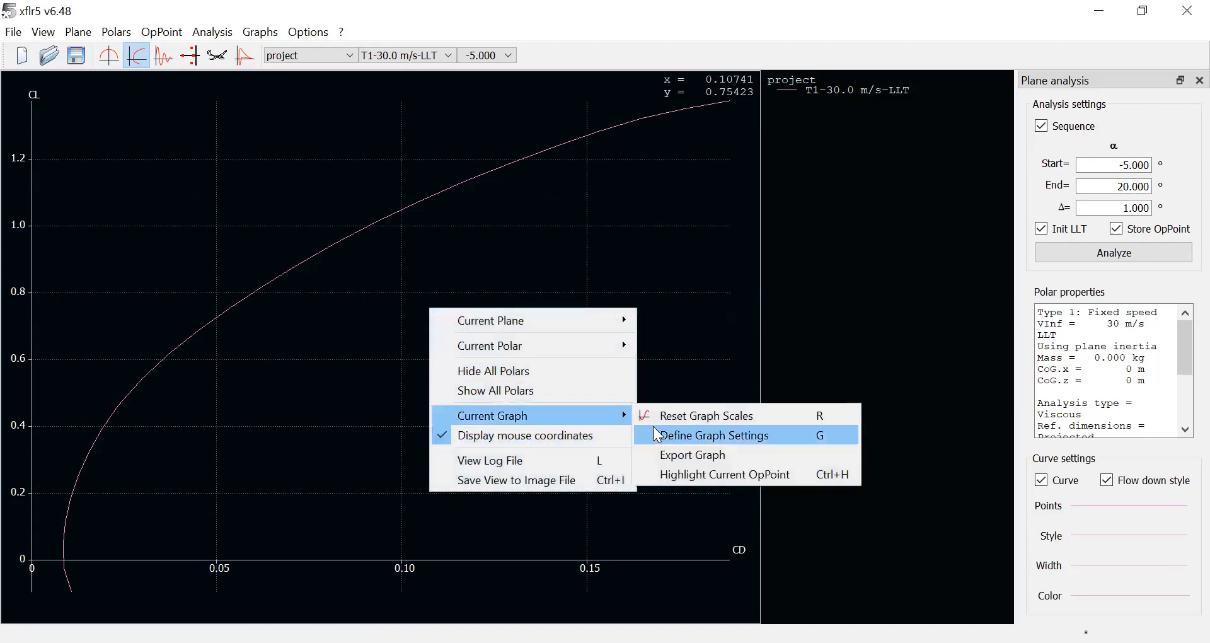
left_click(781, 331)
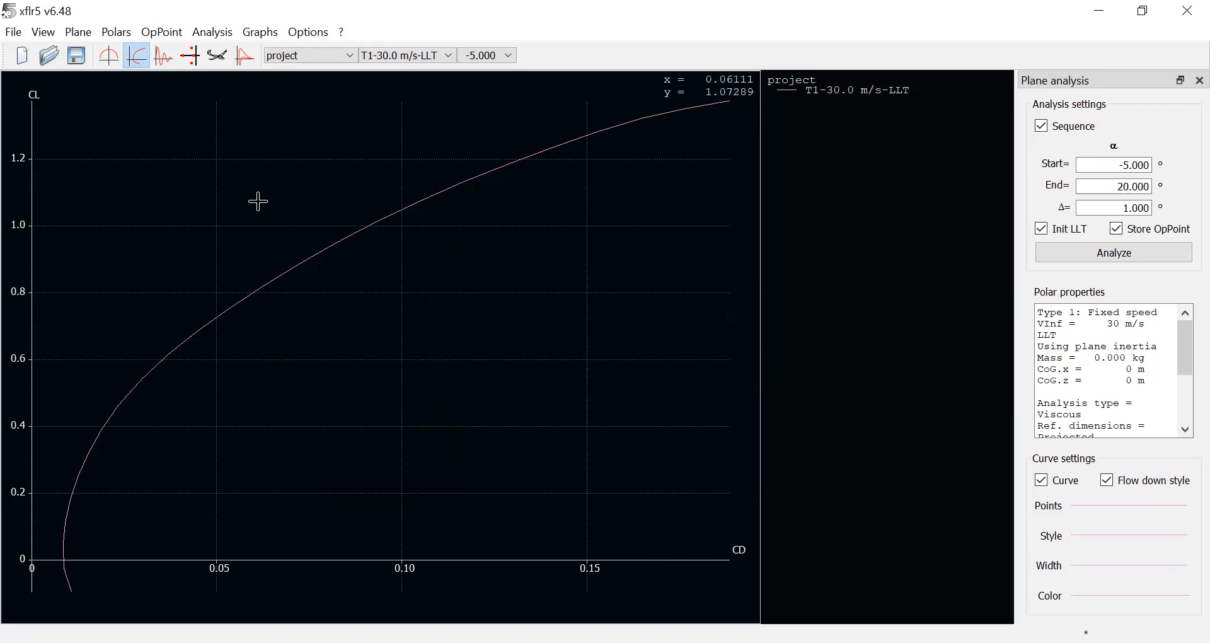
key("a")
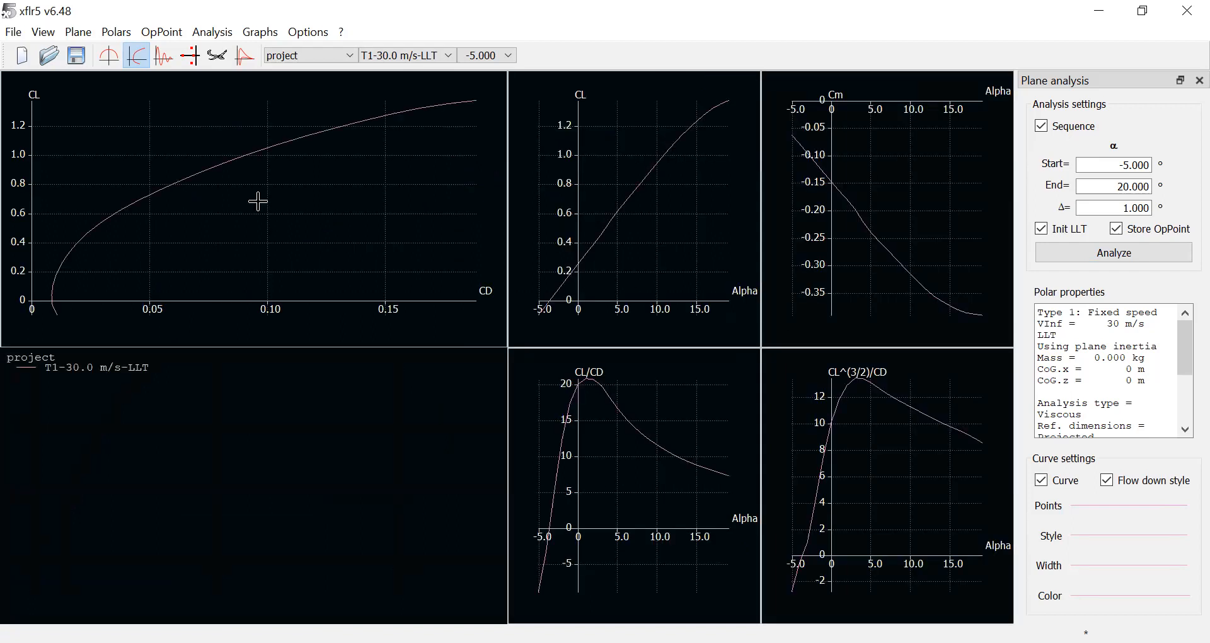
Step: Show the project wing with its analysis results in 3D and frame the whole wing
left_click(219, 58)
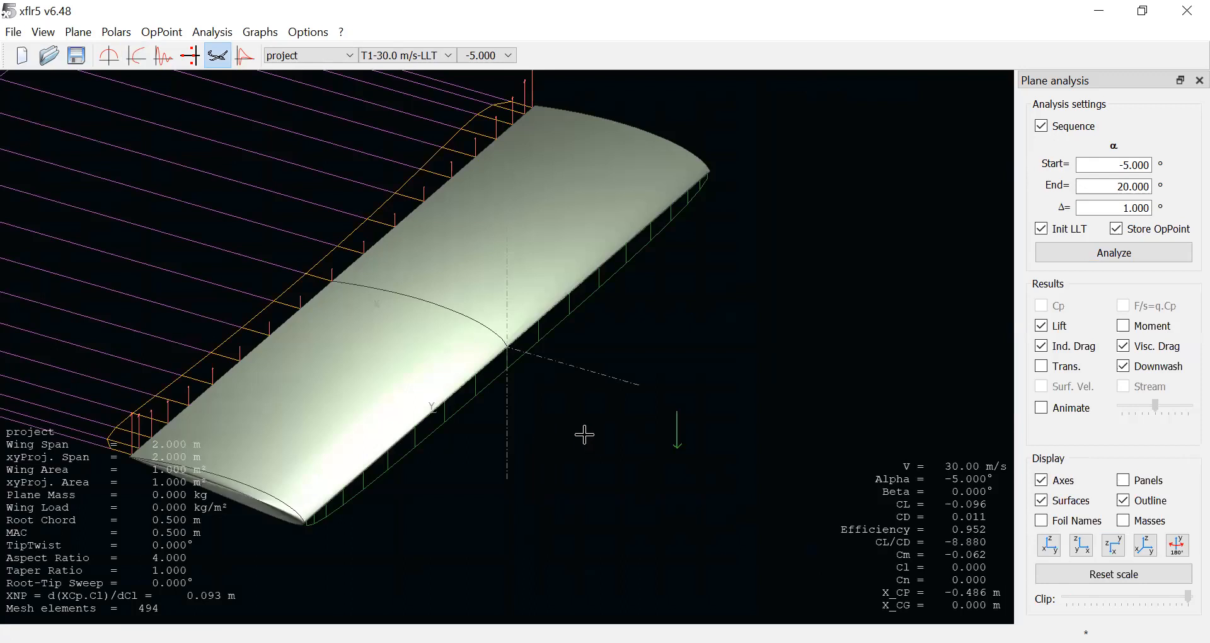
left_click_drag(586, 429, 776, 475)
scroll(777, 475, "down", 4)
scroll(777, 475, "up", 3)
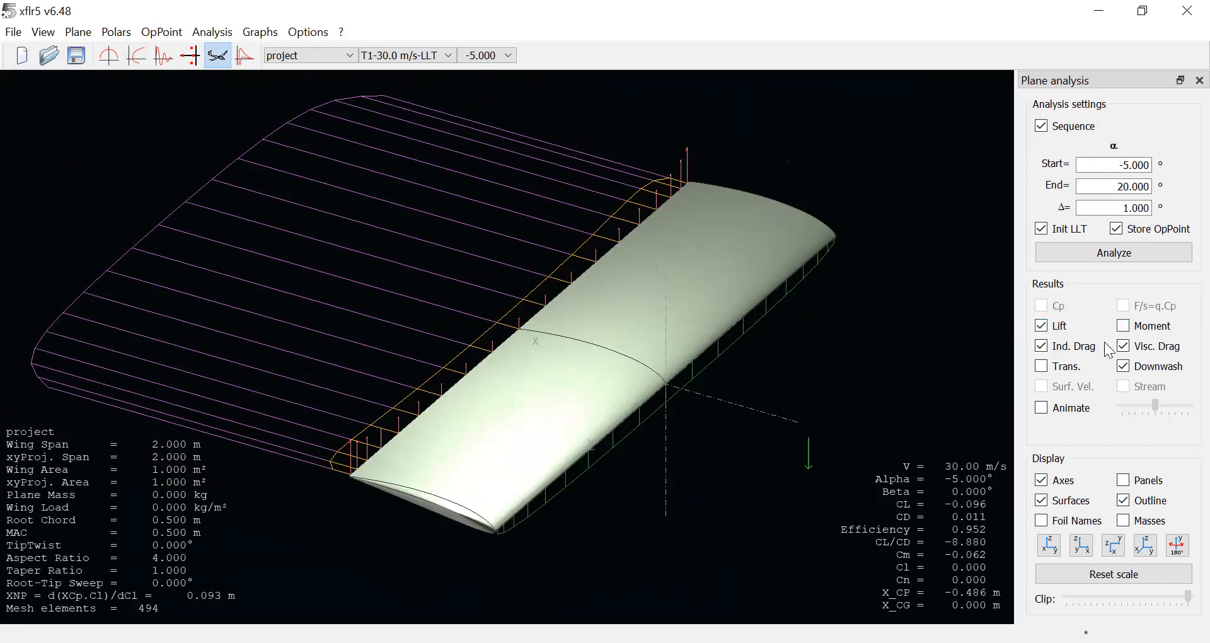
Step: Hide and restore the induced drag, viscous drag, downwash and lift results one at a time to examine each on the wing
left_click(1043, 347)
left_click(1043, 347)
left_click(1128, 351)
left_click(1128, 351)
left_click(1127, 368)
left_click(1126, 367)
left_click(1042, 322)
left_click(1043, 322)
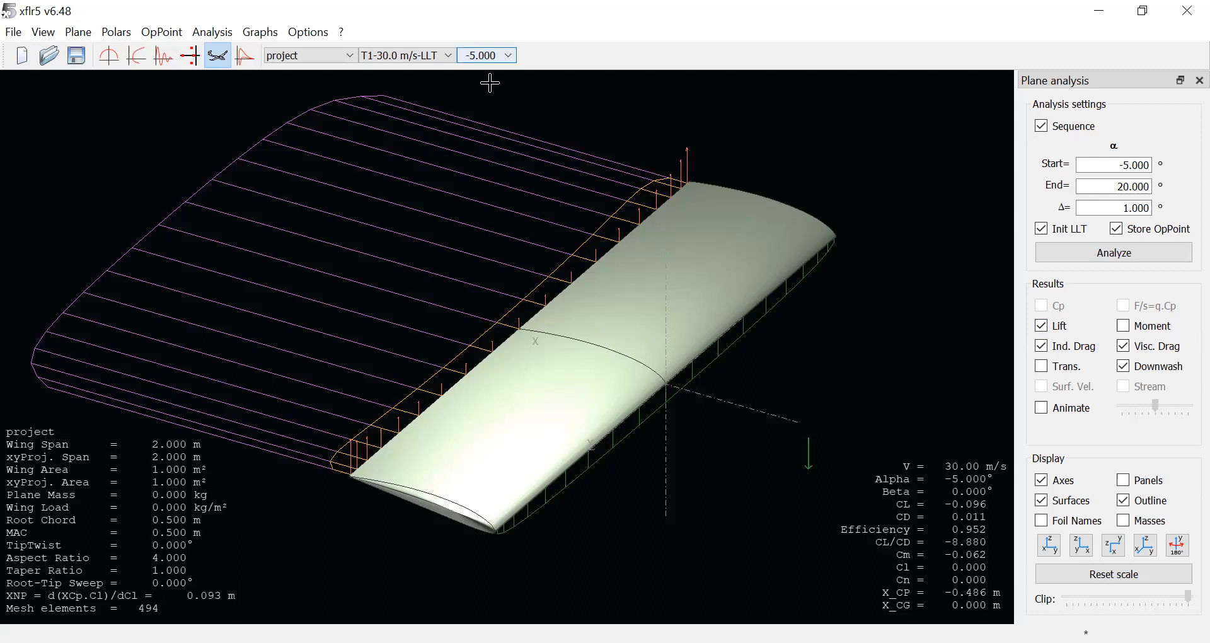
Step: Display the wing's 3D results for the 2° angle-of-attack operating point
left_click(488, 55)
left_click(481, 267)
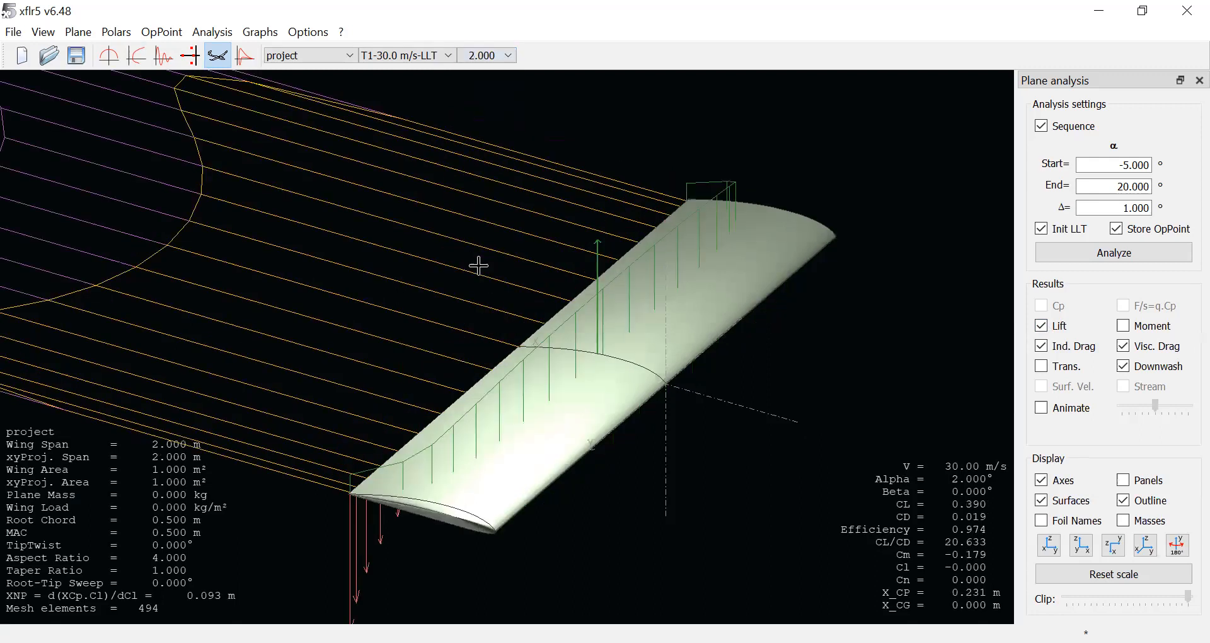
scroll(479, 266, "down", 3)
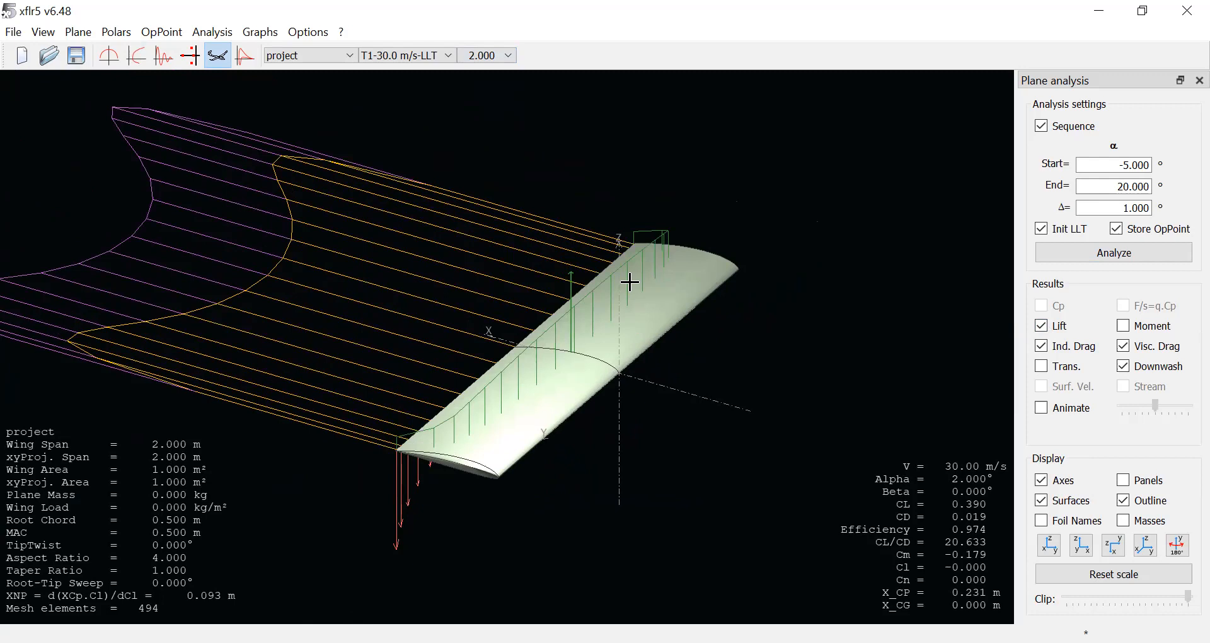
Step: Animate the 3D results through the angles of attack, inspect the changing force distributions, and stop the animation
left_click(1042, 408)
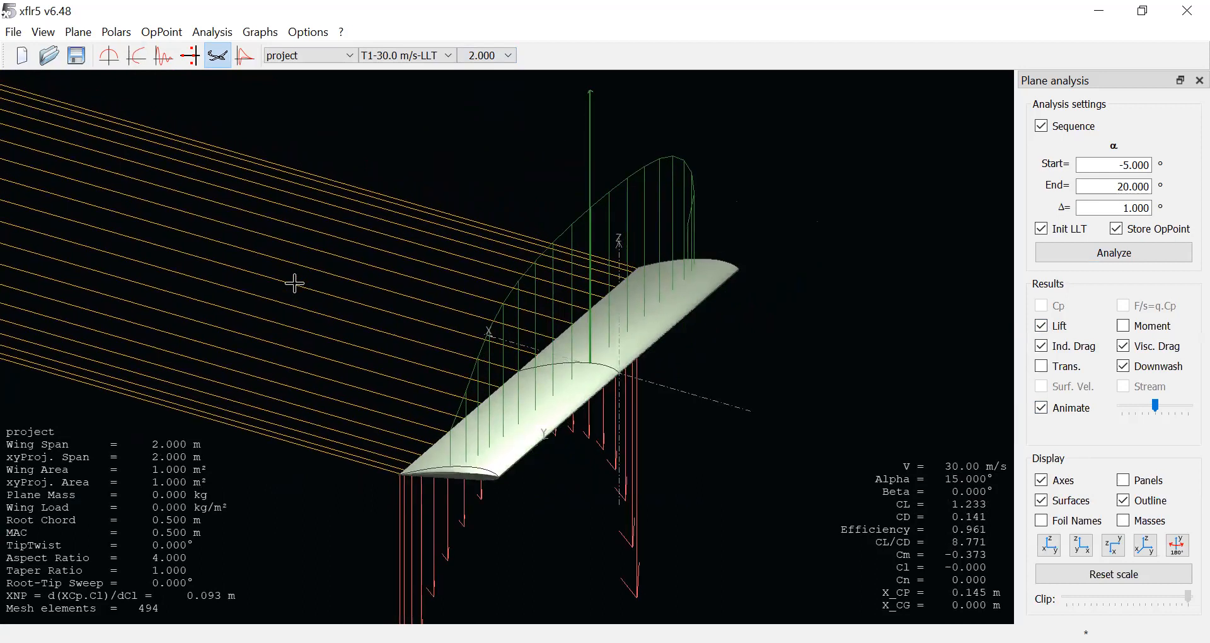
scroll(845, 305, "down", 5)
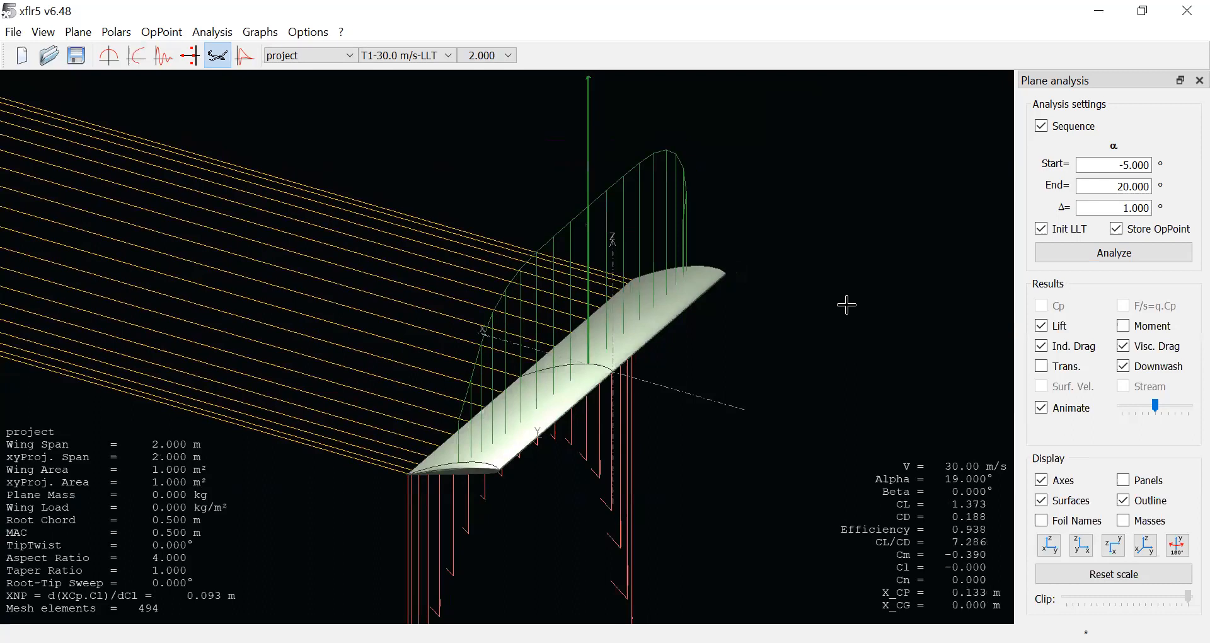
scroll(845, 305, "down", 5)
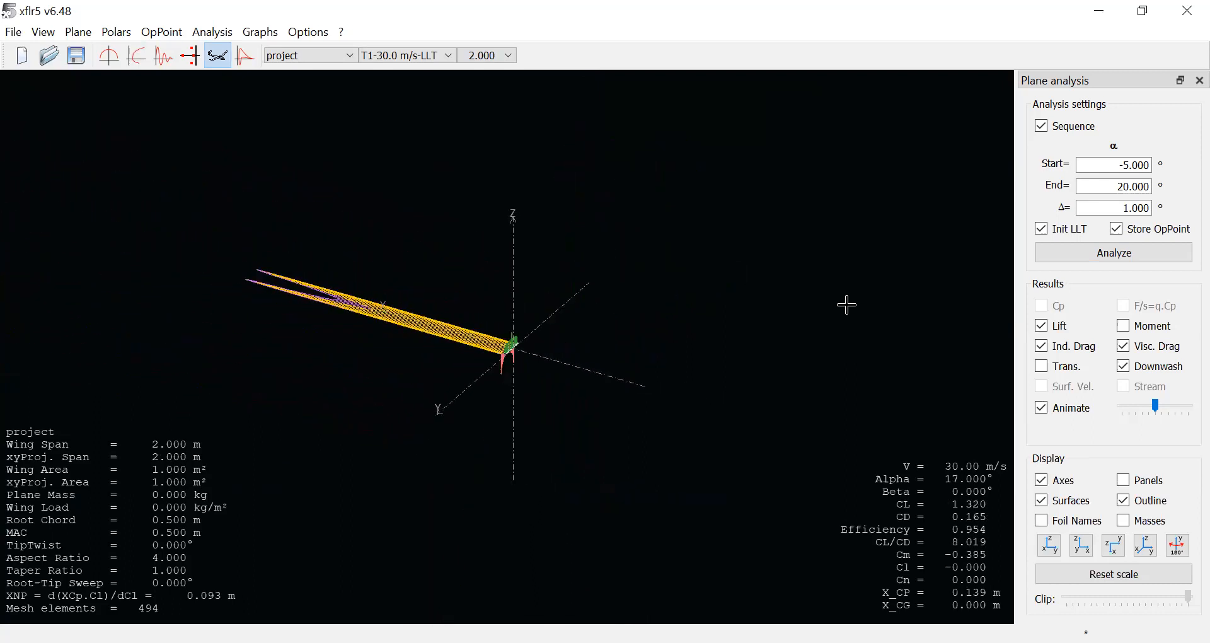
scroll(848, 305, "up", 10)
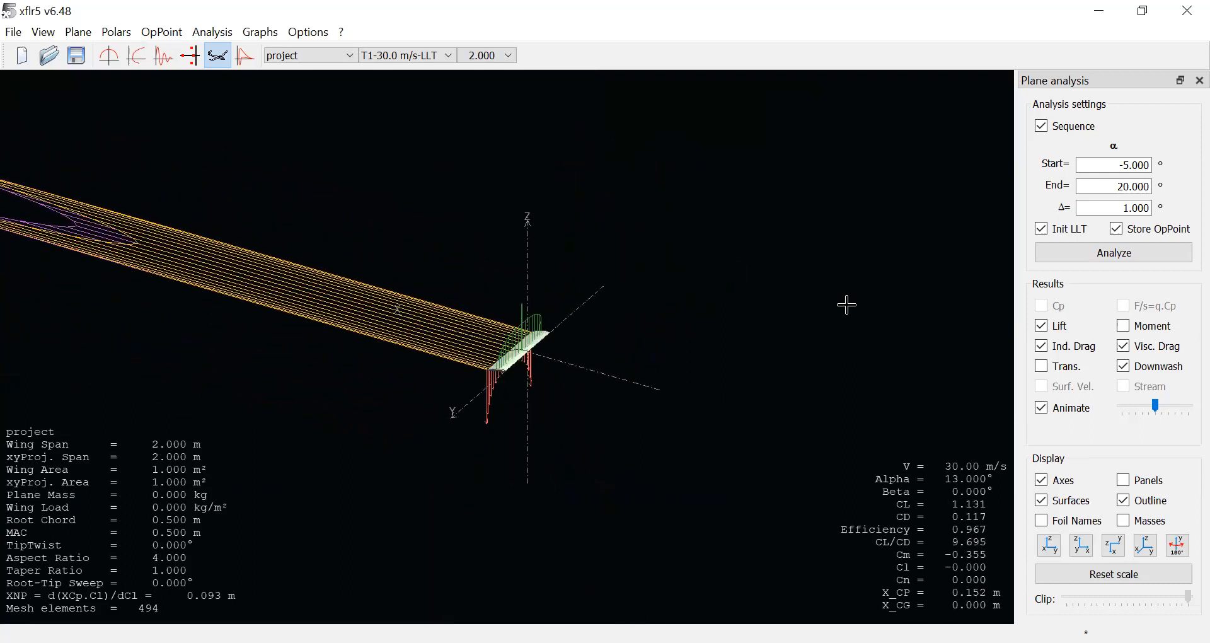
scroll(847, 305, "up", 9)
scroll(846, 305, "down", 7)
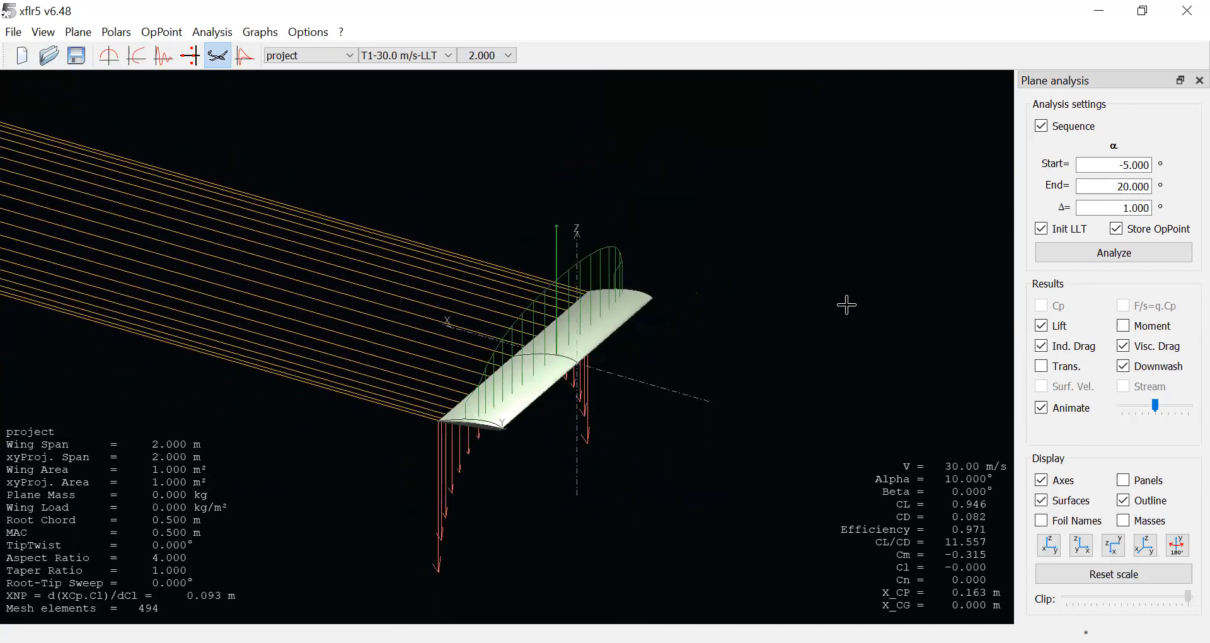
left_click(1043, 407)
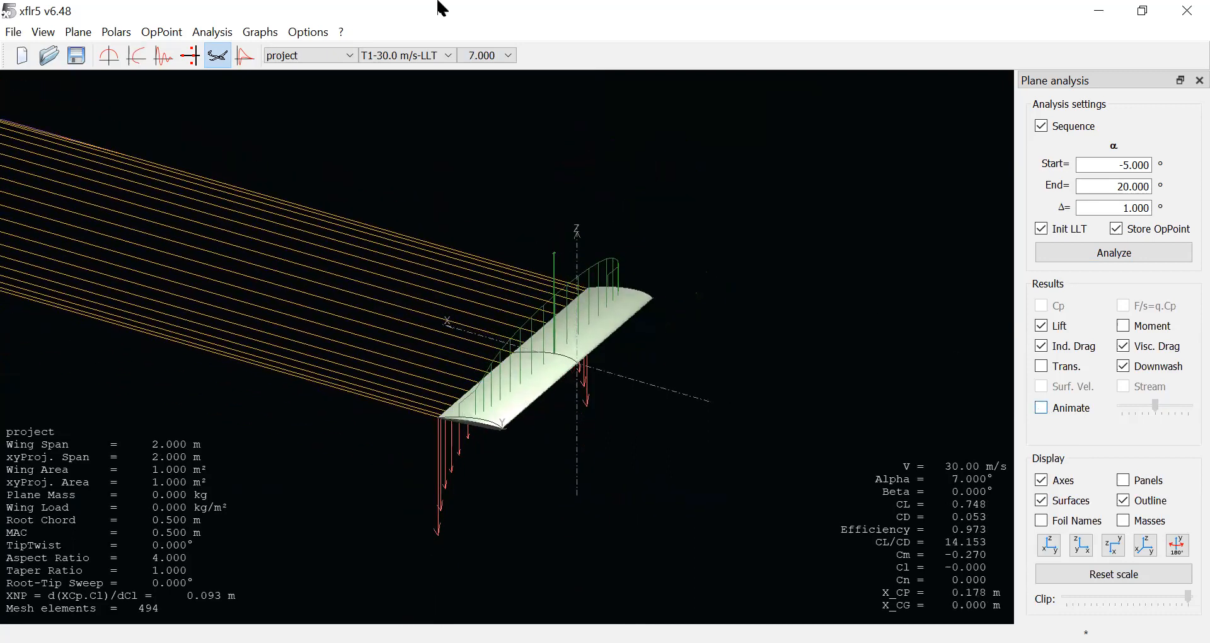
Step: Review the wing's polar graphs and the spanwise induced-angle graph of an operating point
left_click(136, 56)
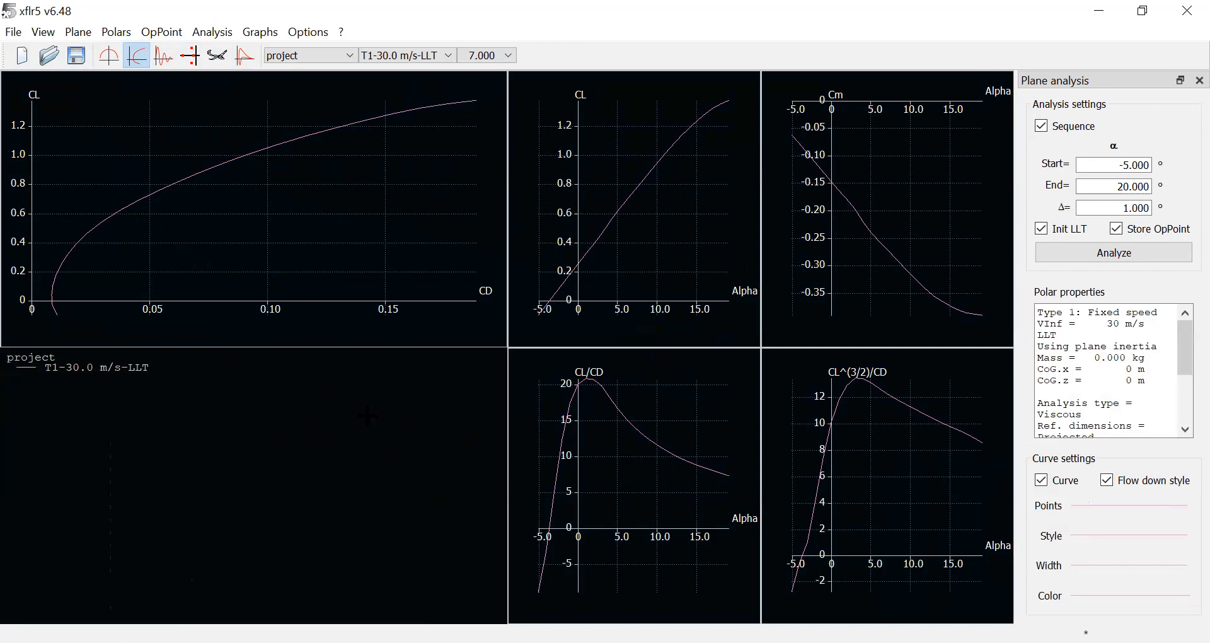
left_click(117, 60)
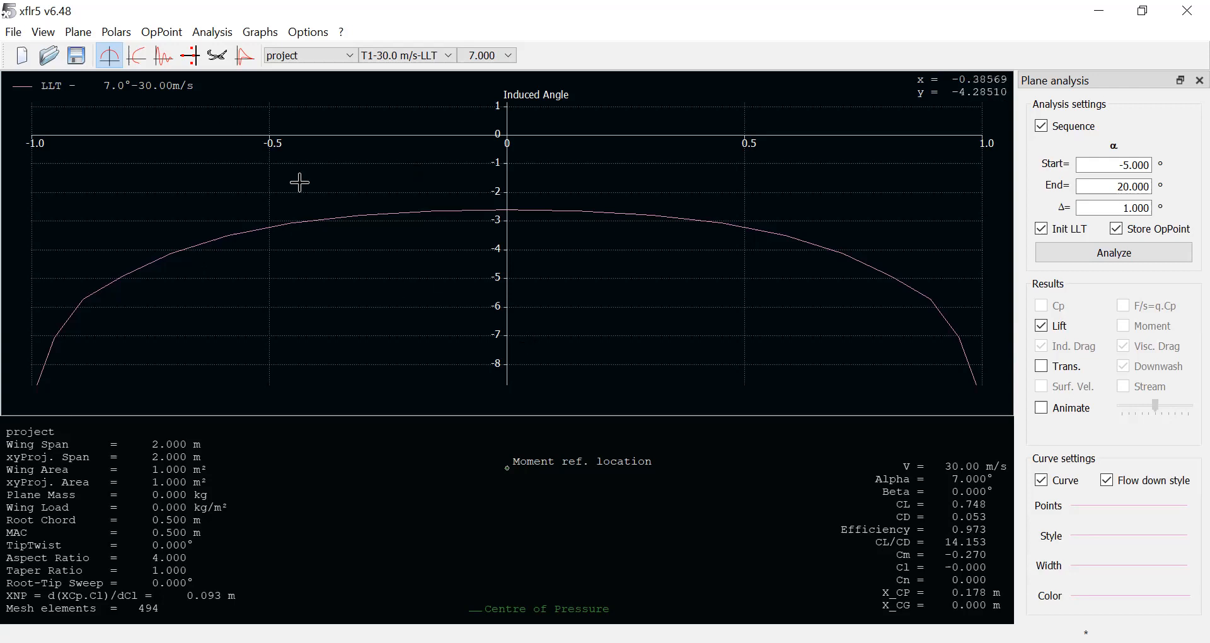
left_click(463, 61)
left_click(488, 203)
Step: Set the operating-point graph to plot Induced drag coef. against Y - span
right_click(428, 293)
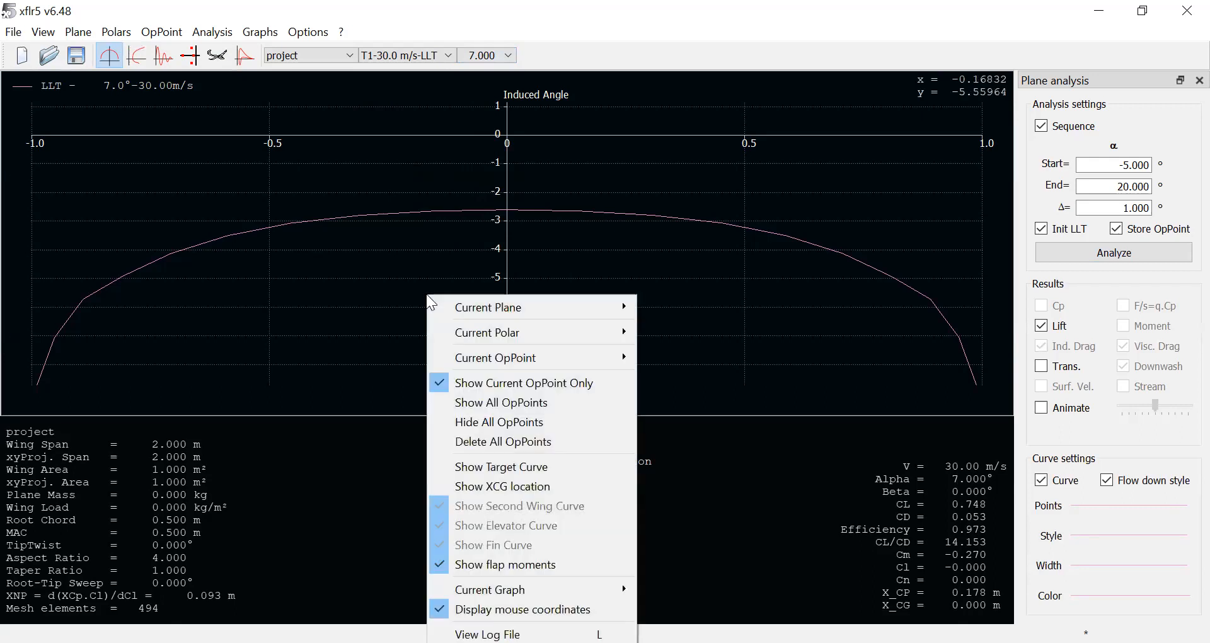
mouse_move(544, 590)
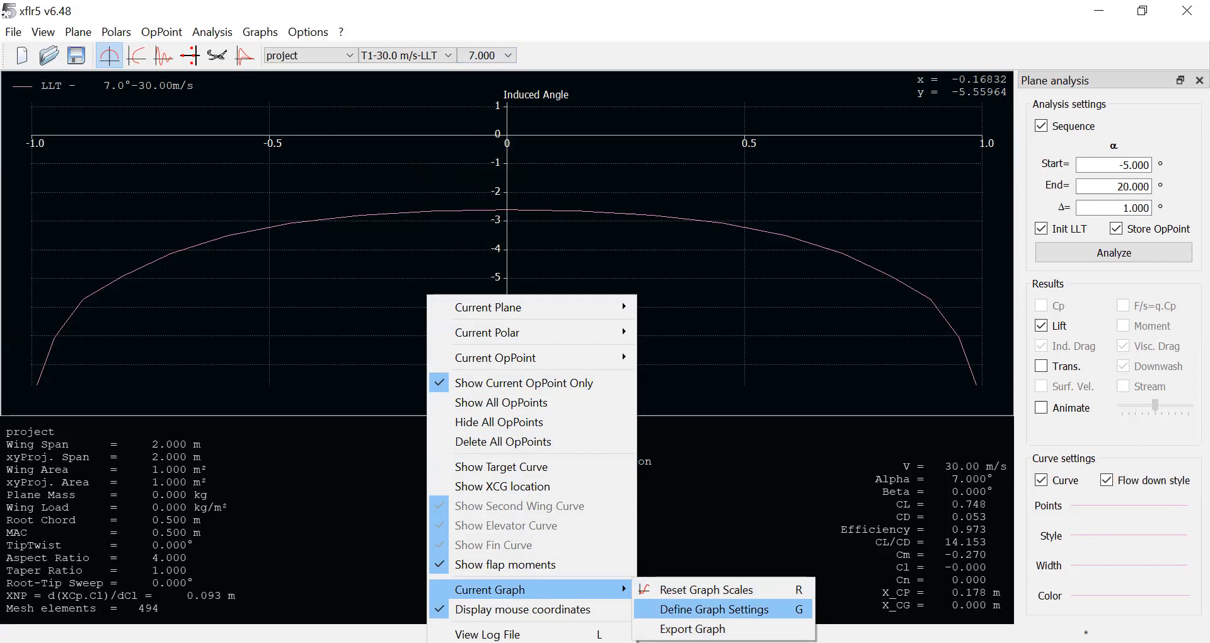
left_click(714, 609)
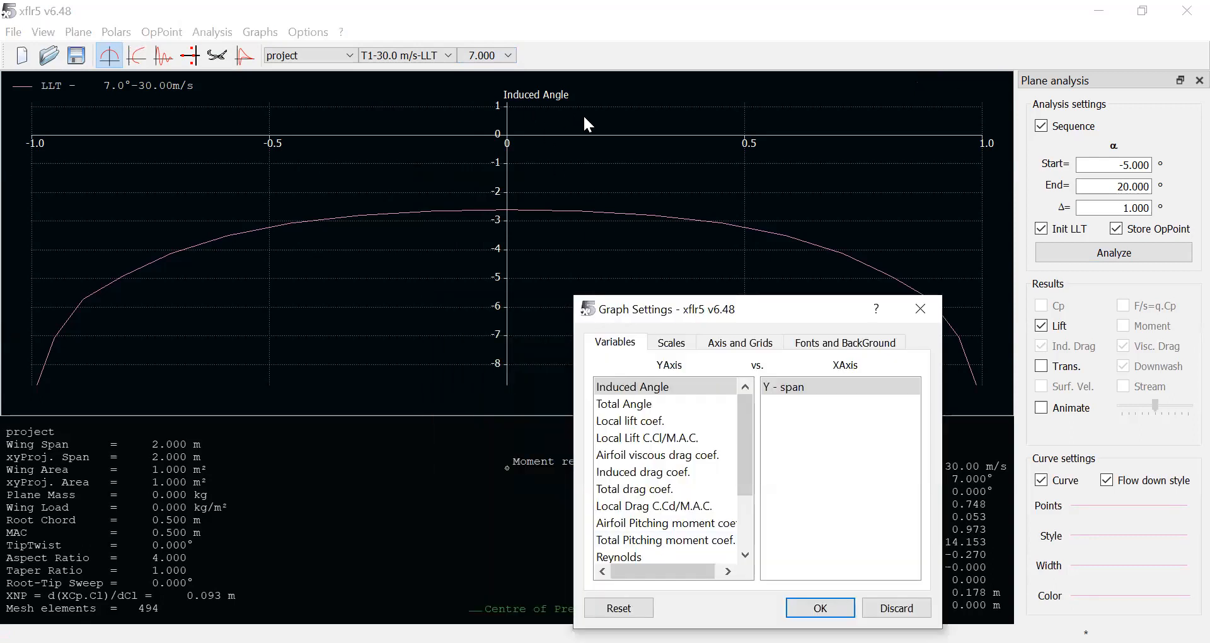
left_click(799, 388)
left_click(653, 388)
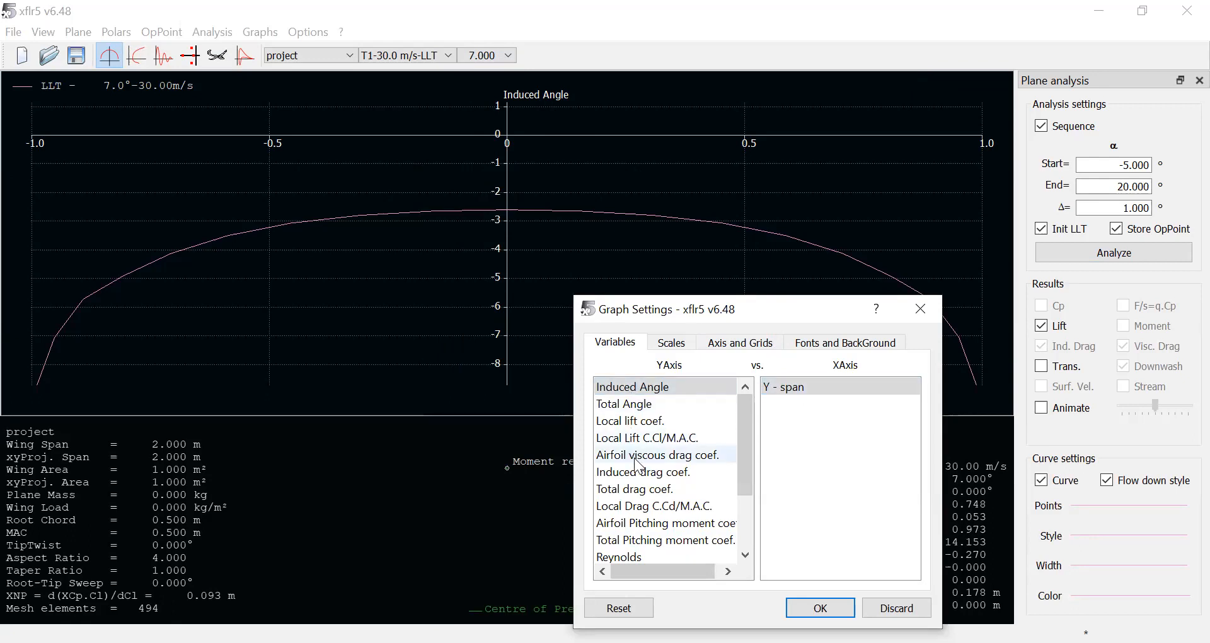
left_click(665, 476)
left_click(818, 607)
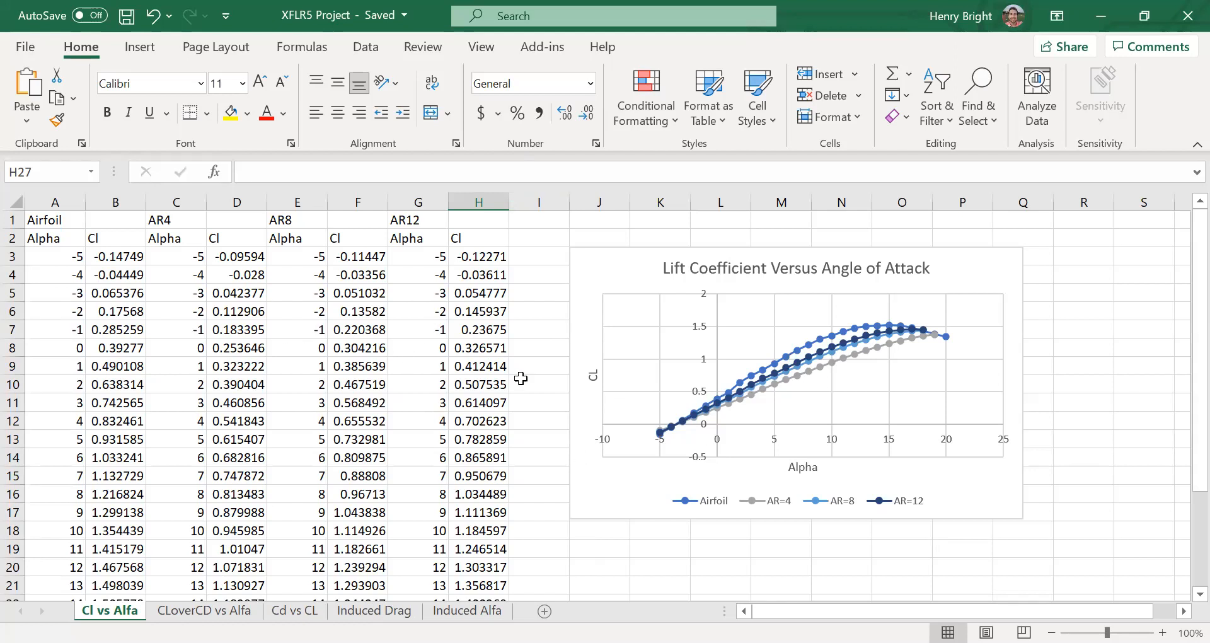
Step: Look up the scatter chart types available for the Lift Coefficient Versus Angle of Attack chart, leaving the chart as is
left_click(679, 397)
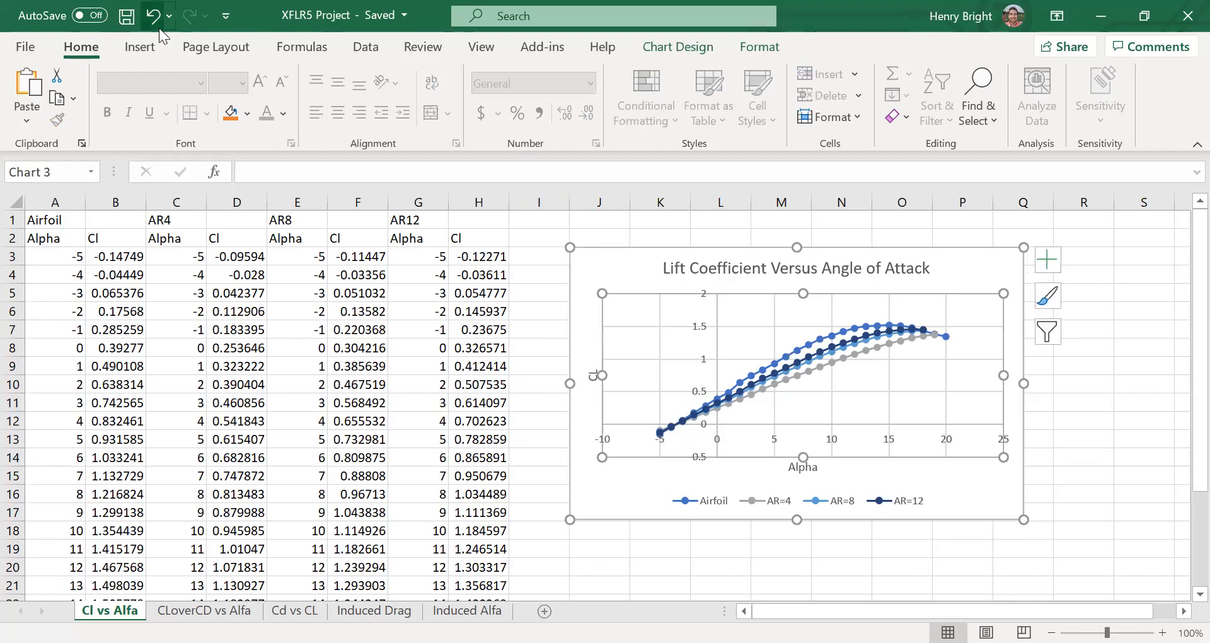
left_click(154, 42)
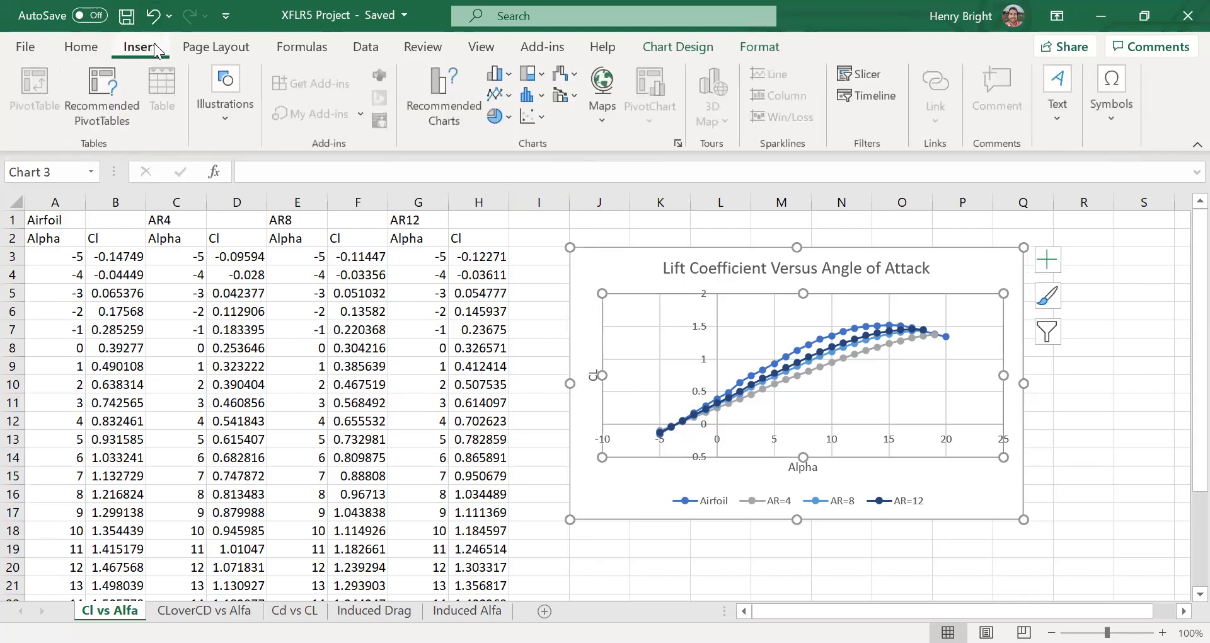
left_click(535, 117)
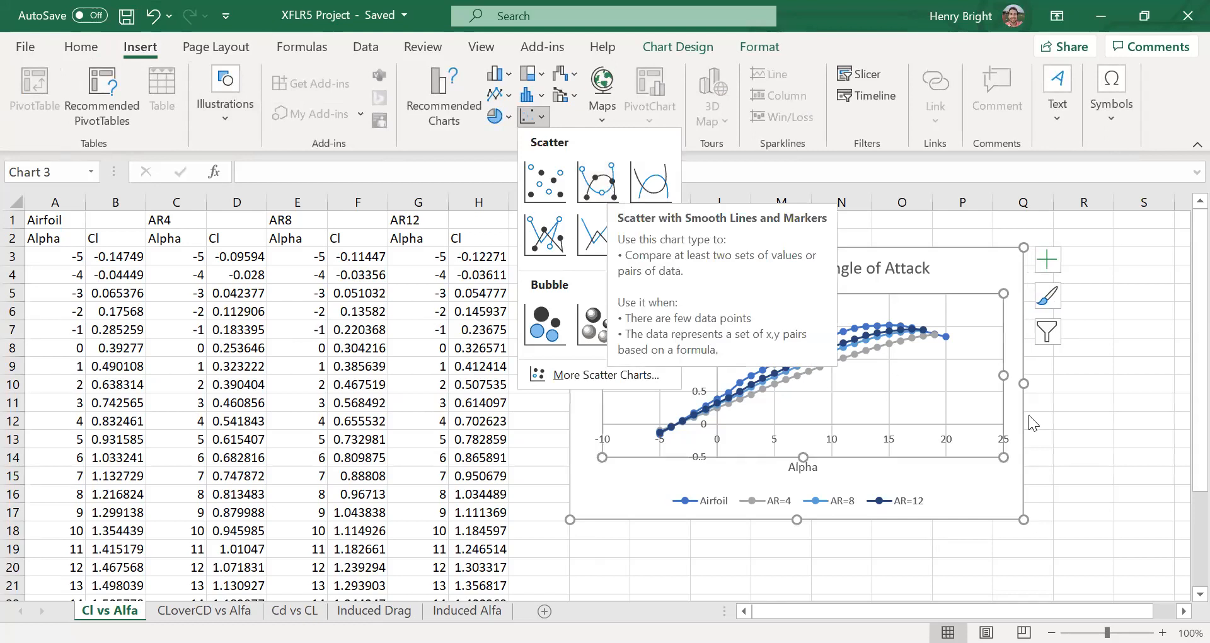
left_click(1081, 437)
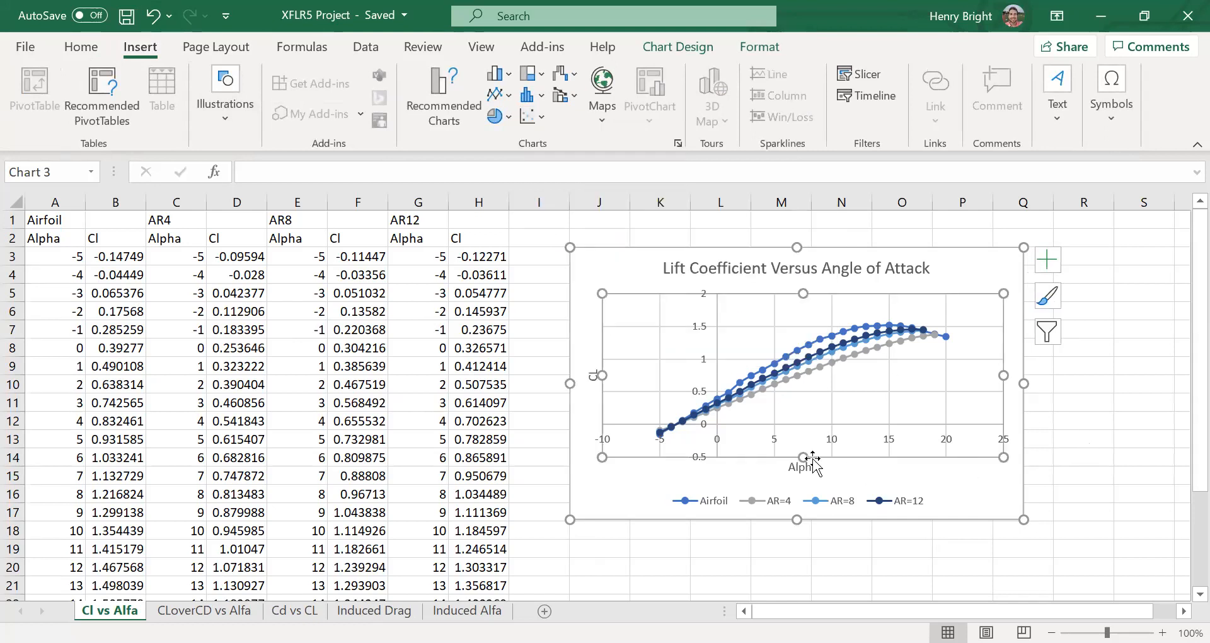
Step: Examine the Airfoil and AR4 Alpha and Cl data and the matching curve points on the lift coefficient chart
left_click_drag(46, 255, 120, 362)
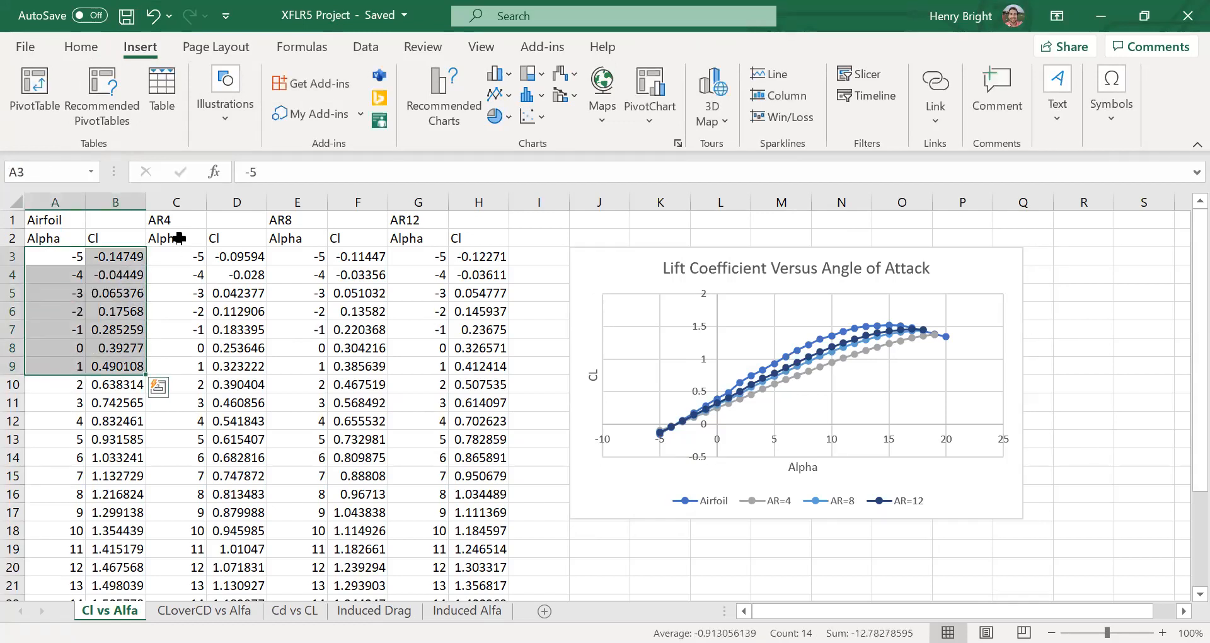
left_click_drag(179, 255, 252, 371)
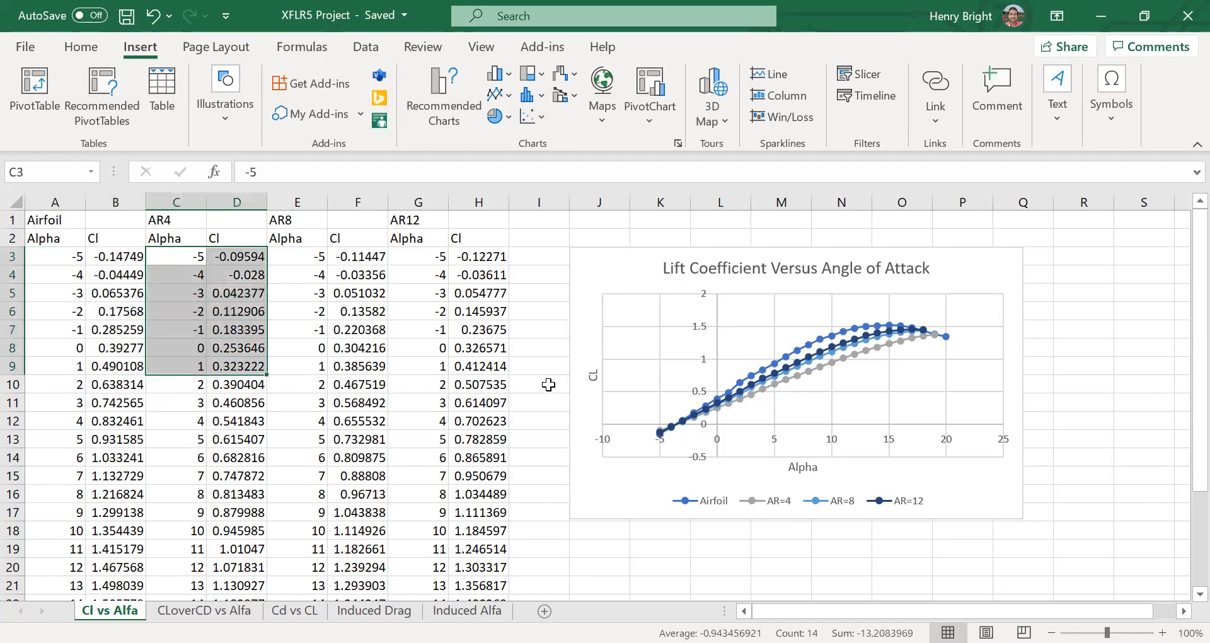
left_click(532, 329)
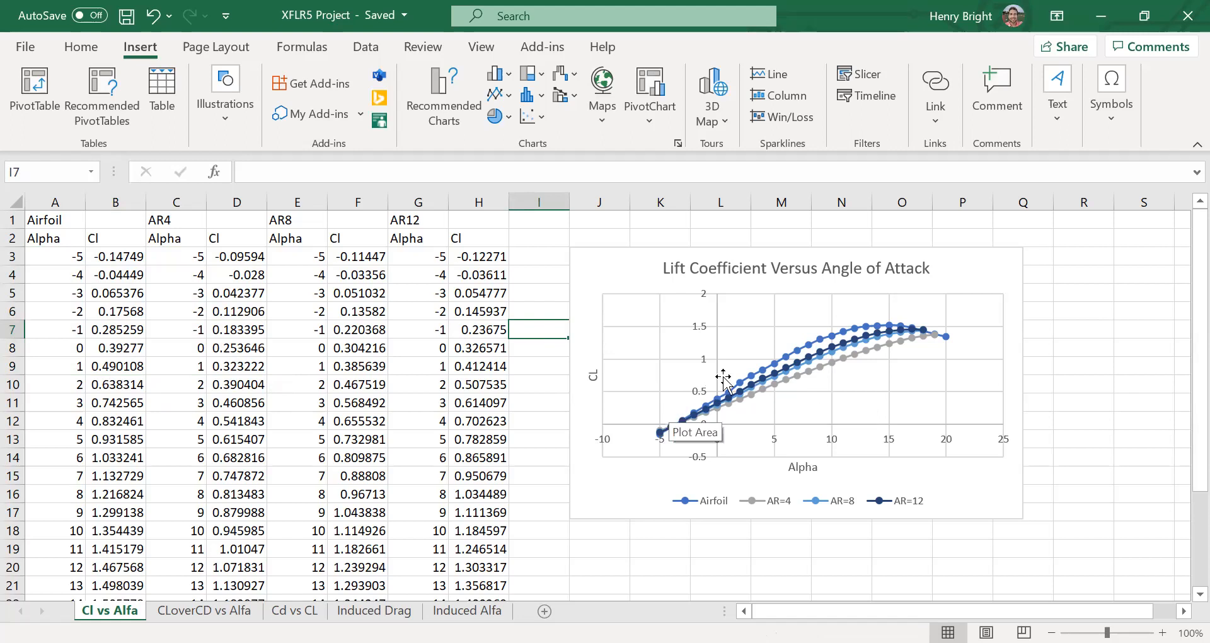
mouse_move(831, 338)
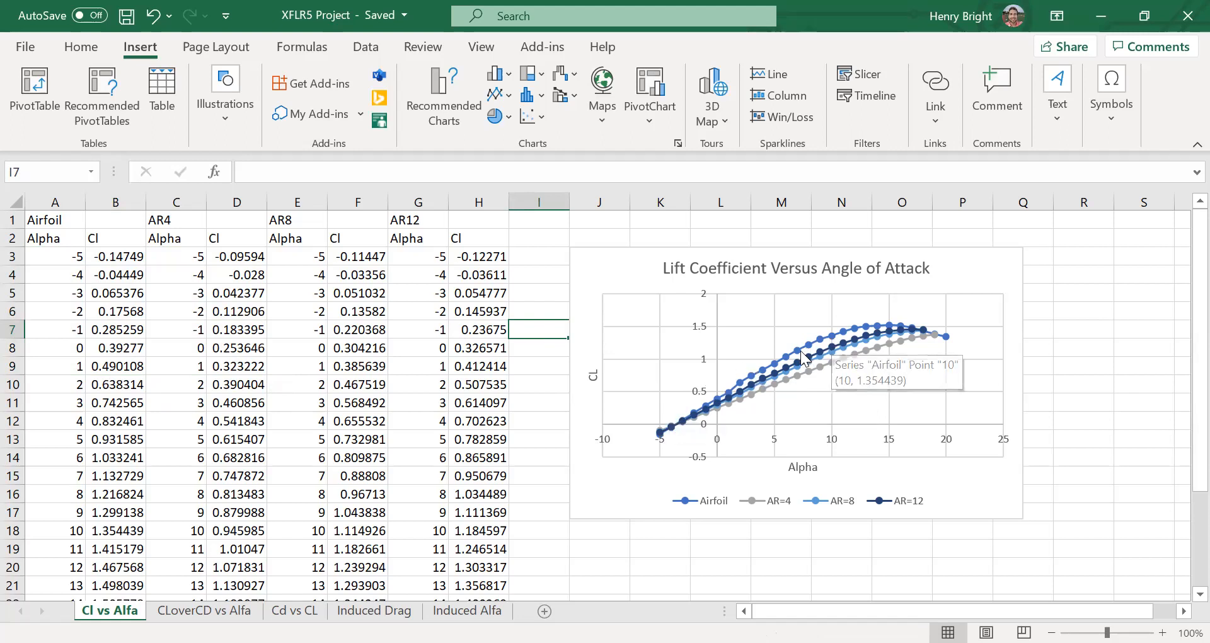
mouse_move(802, 360)
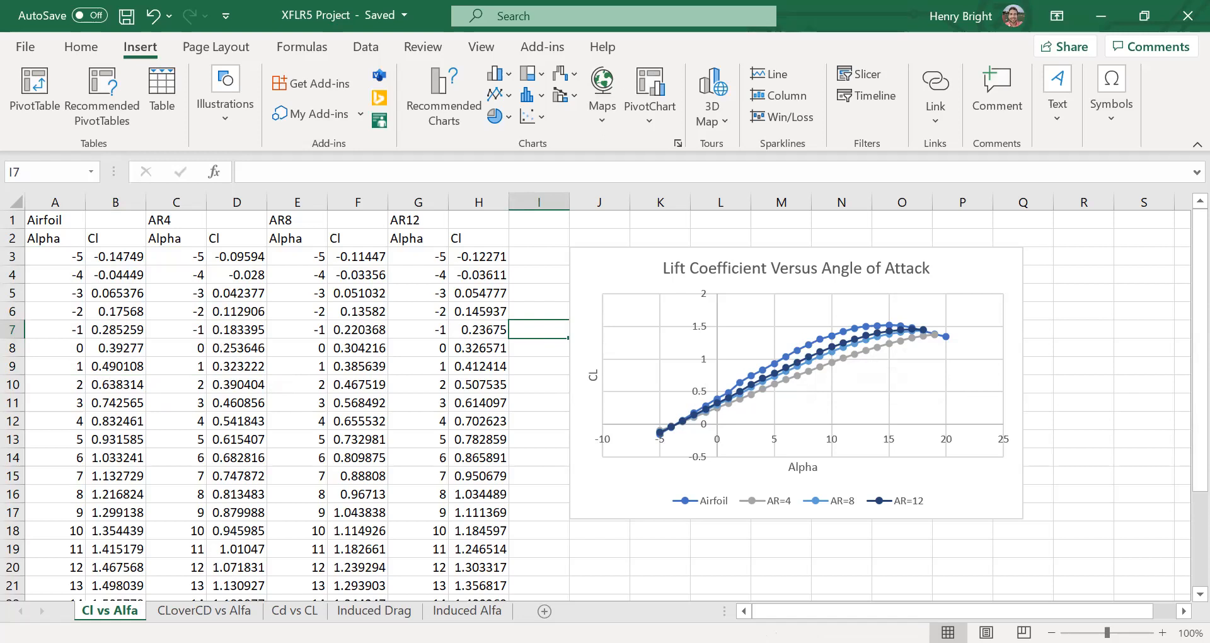
Step: Review the aerodynamic performance chart on the CLoverCD vs Alfa sheet and the lift-versus-drag chart on the Cd vs CL sheet
left_click(203, 610)
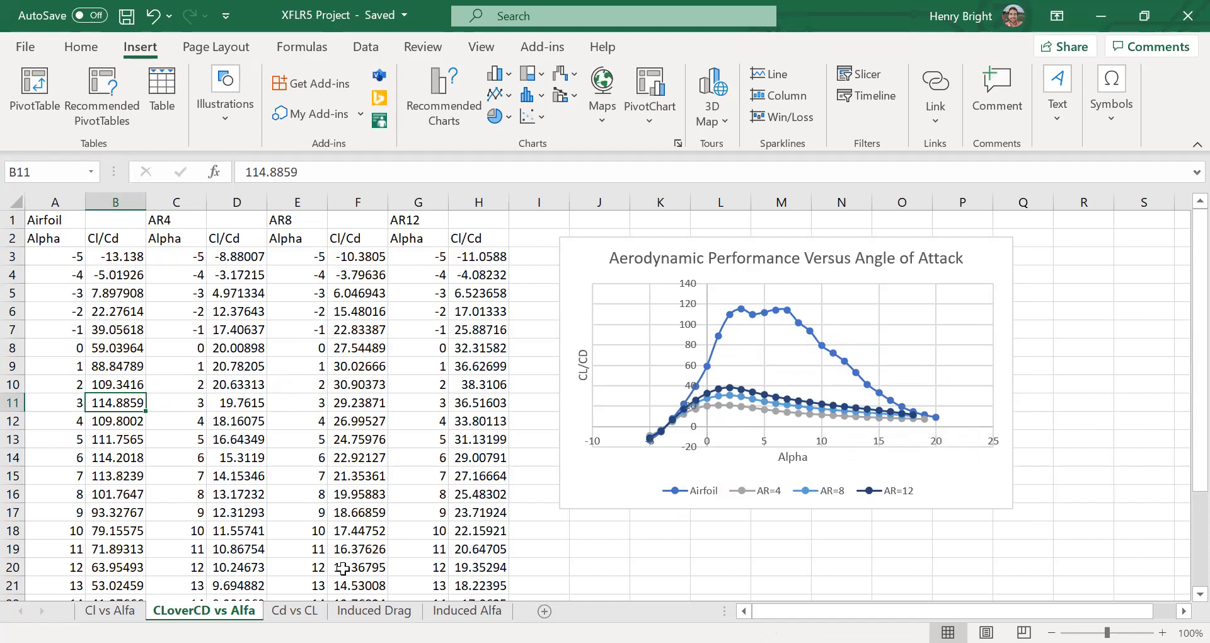
left_click(295, 610)
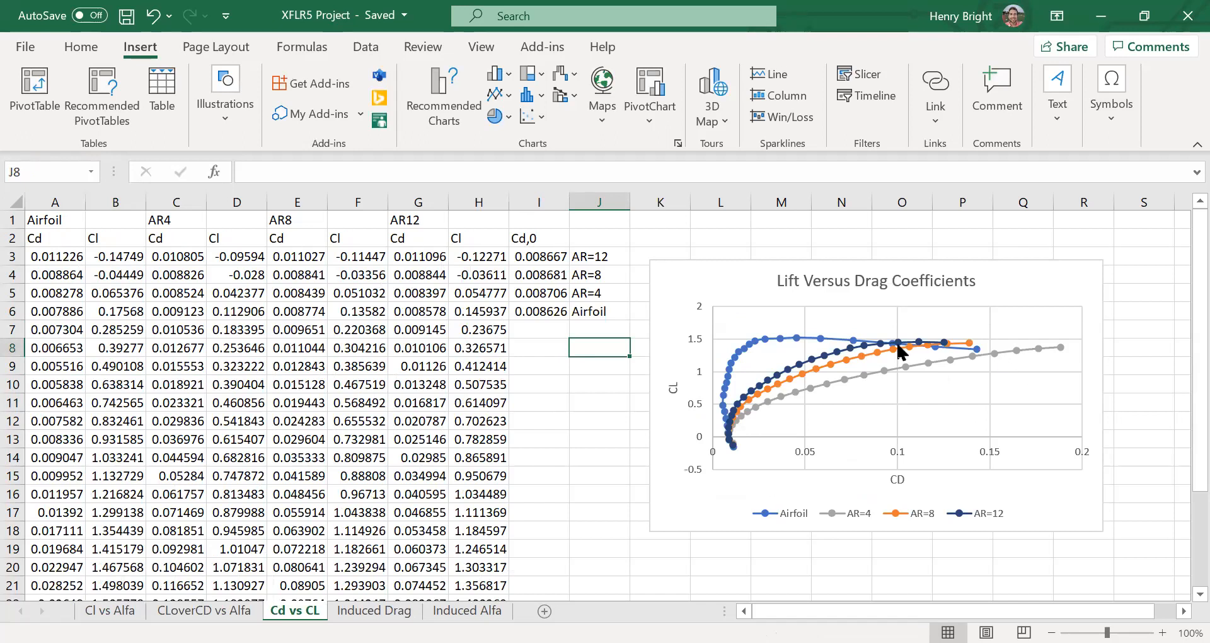
mouse_move(900, 351)
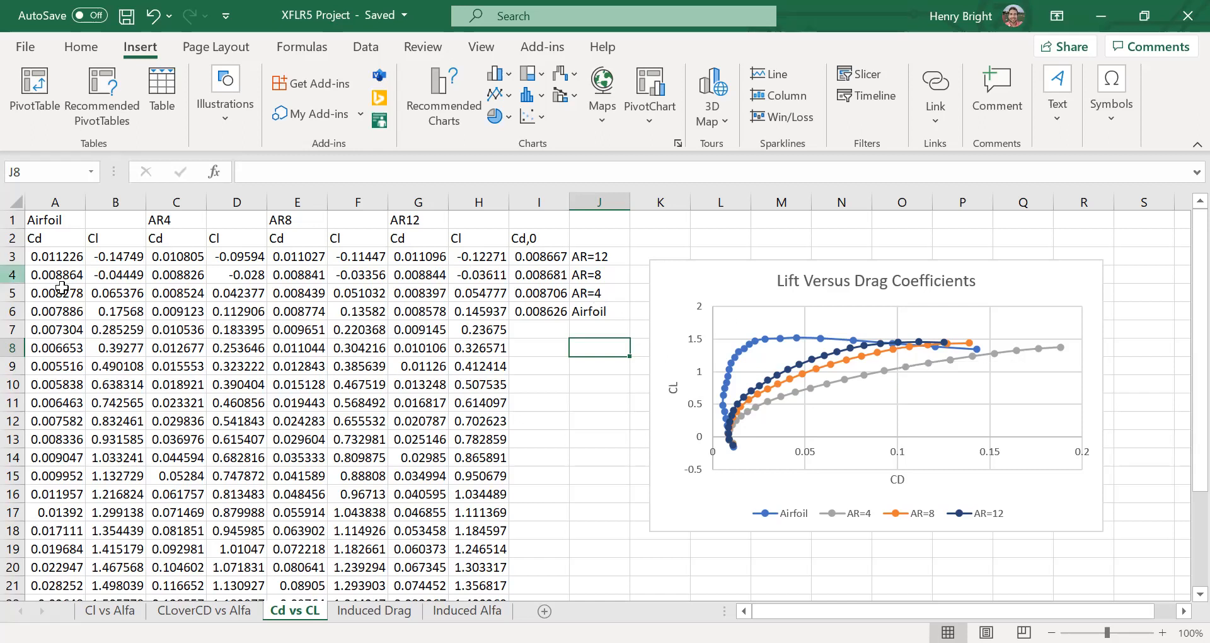
Step: Inspect the airfoil's Cl and Cd values on either side of zero lift and the four Cd,0 values on the Cd vs CL sheet
left_click_drag(130, 275, 133, 293)
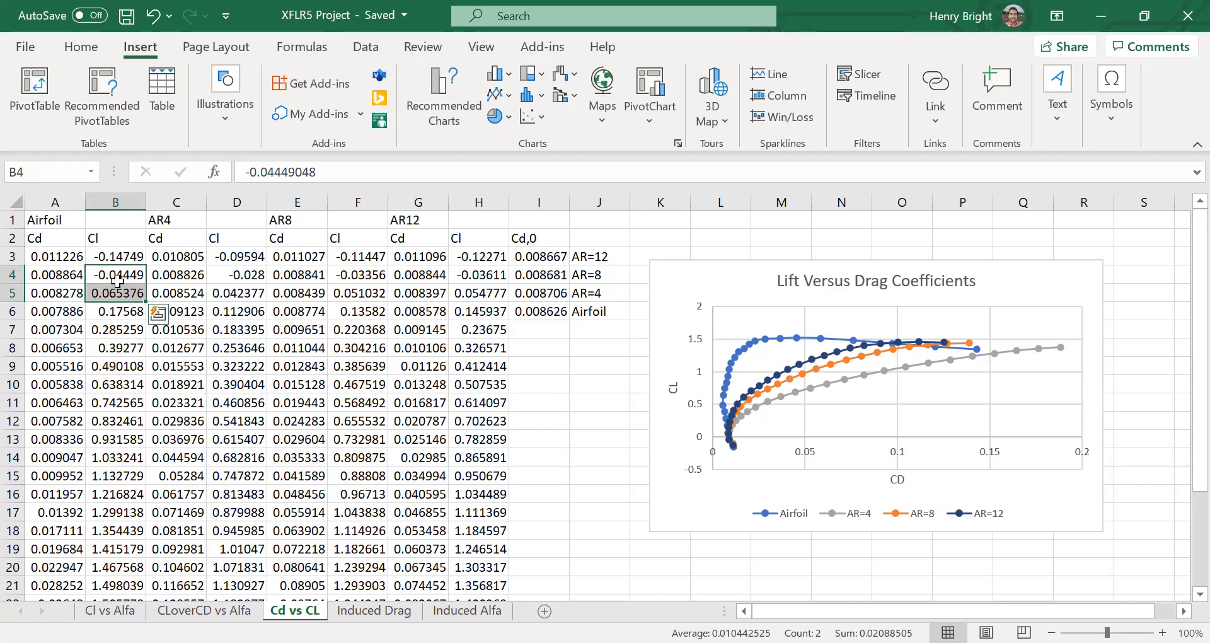
left_click_drag(66, 278, 68, 290)
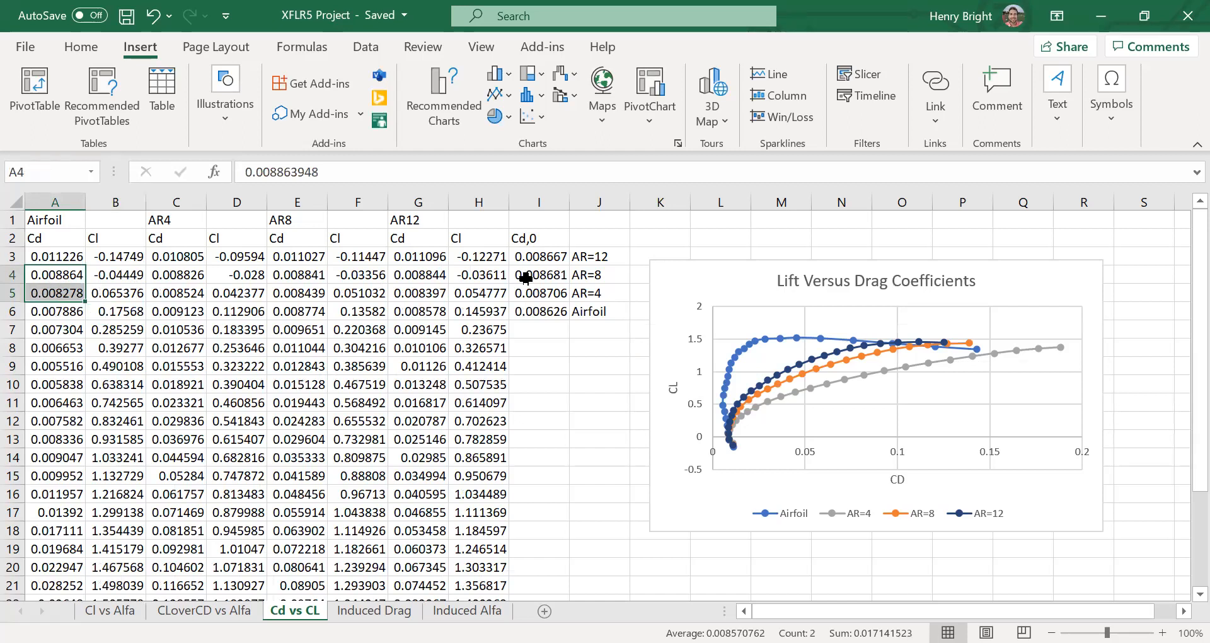
left_click(546, 257)
left_click(548, 275)
left_click(553, 293)
left_click(554, 308)
left_click(602, 361)
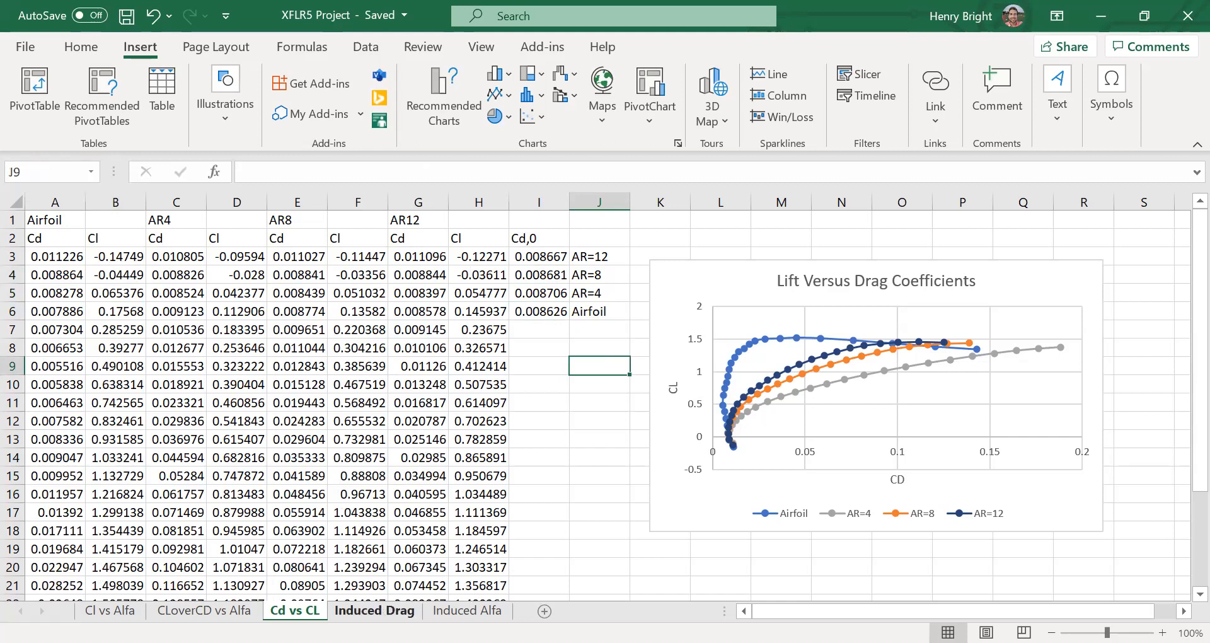
Step: Compare the spanwise charts for AR=4, AR=8 and AR=12 on the Induced Drag and Induced Alfa sheets
left_click(374, 610)
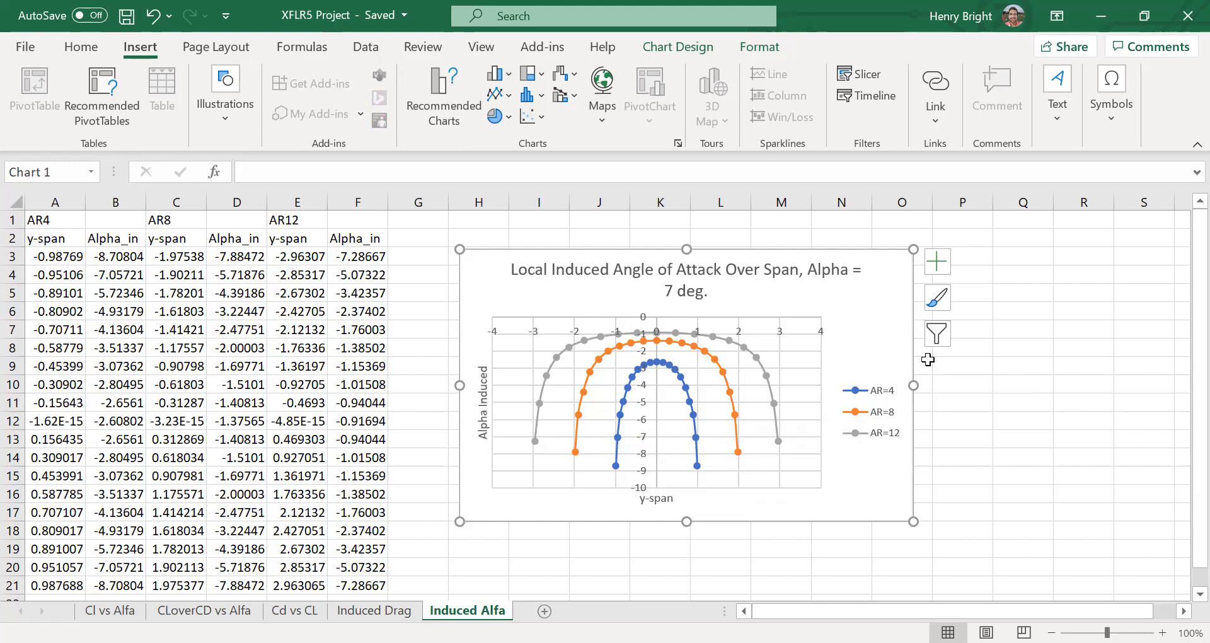
left_click(375, 610)
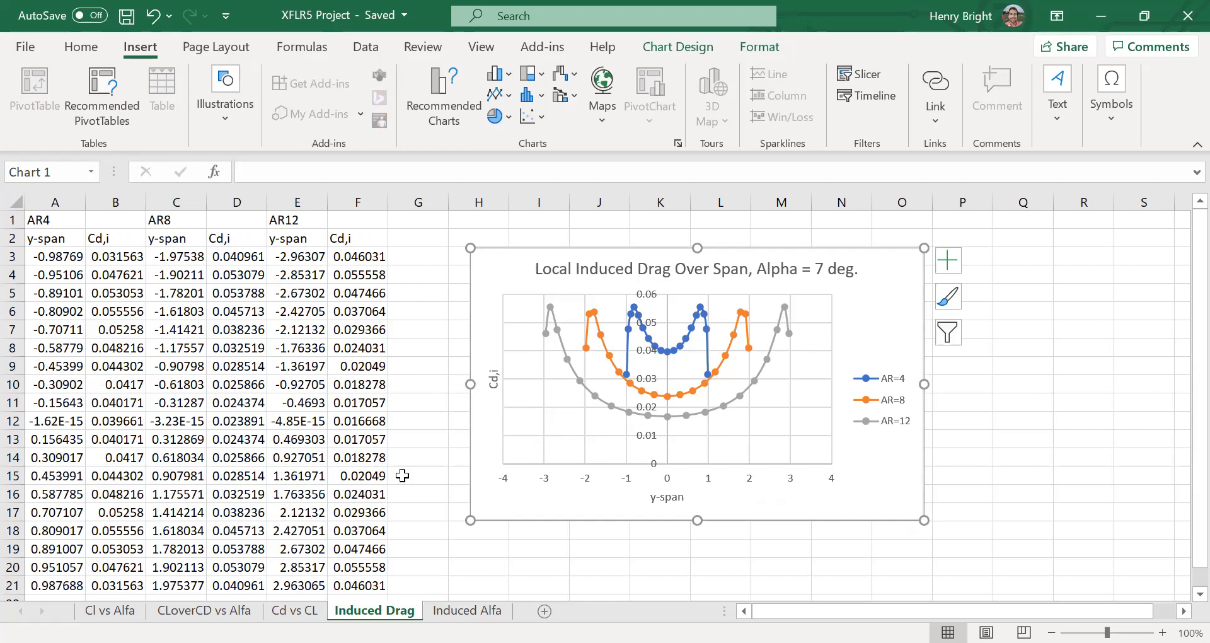
left_click(467, 610)
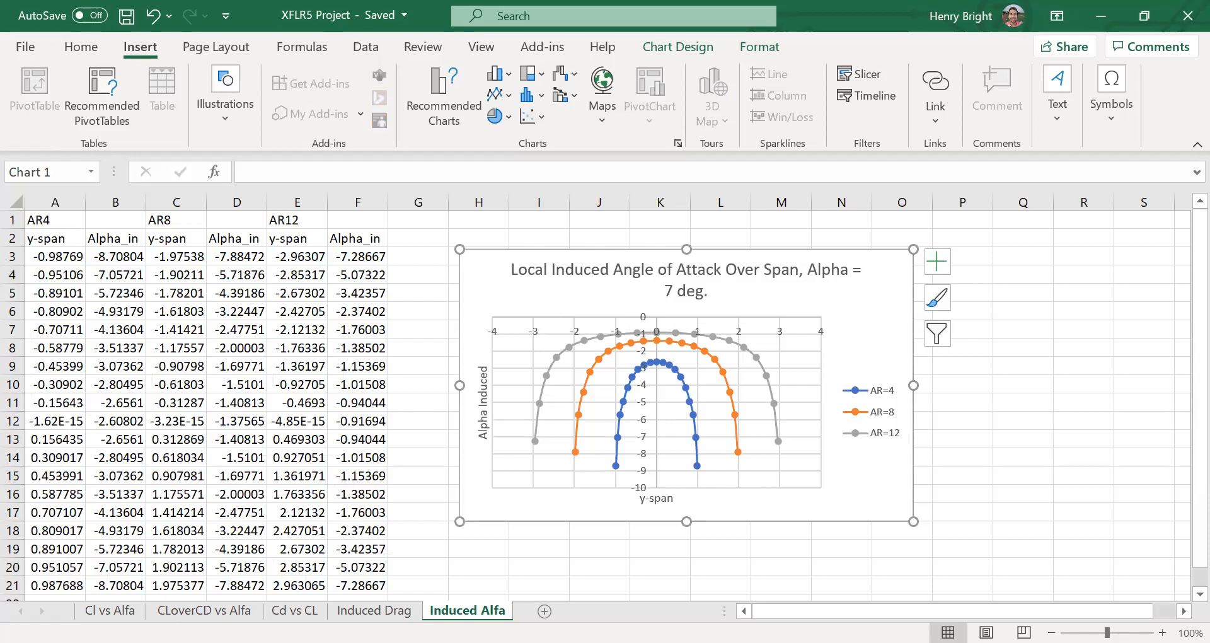
key("alt+Tab")
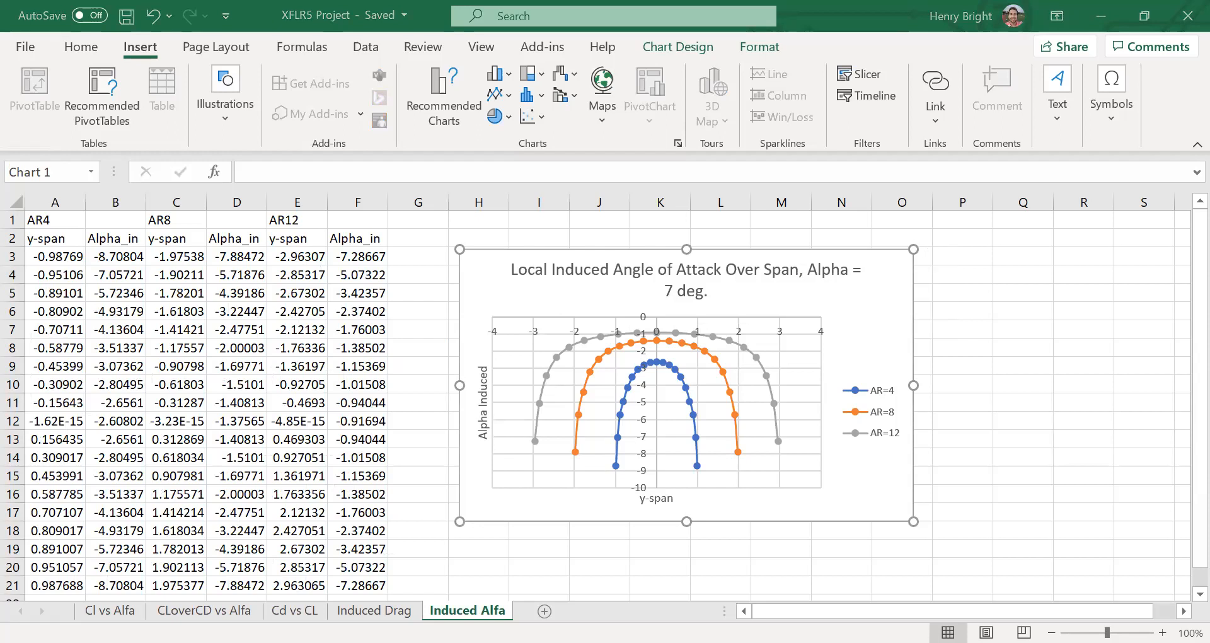